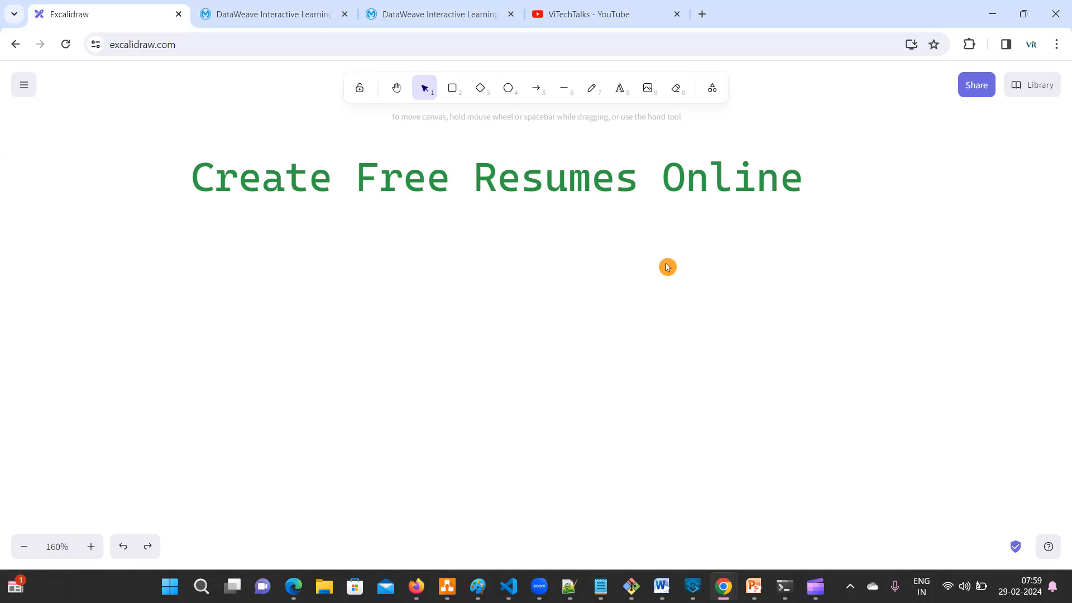
- Select the green 'Create Free Resumes Online' heading on the canvas
left_click(809, 186)
- Add a first list line '1. ResumeTricks.com' below the heading
double_click(809, 185)
left_click(813, 187)
left_click(813, 190)
key("Return")
type("Re")
key("BackSpace")
key("BackSpace")
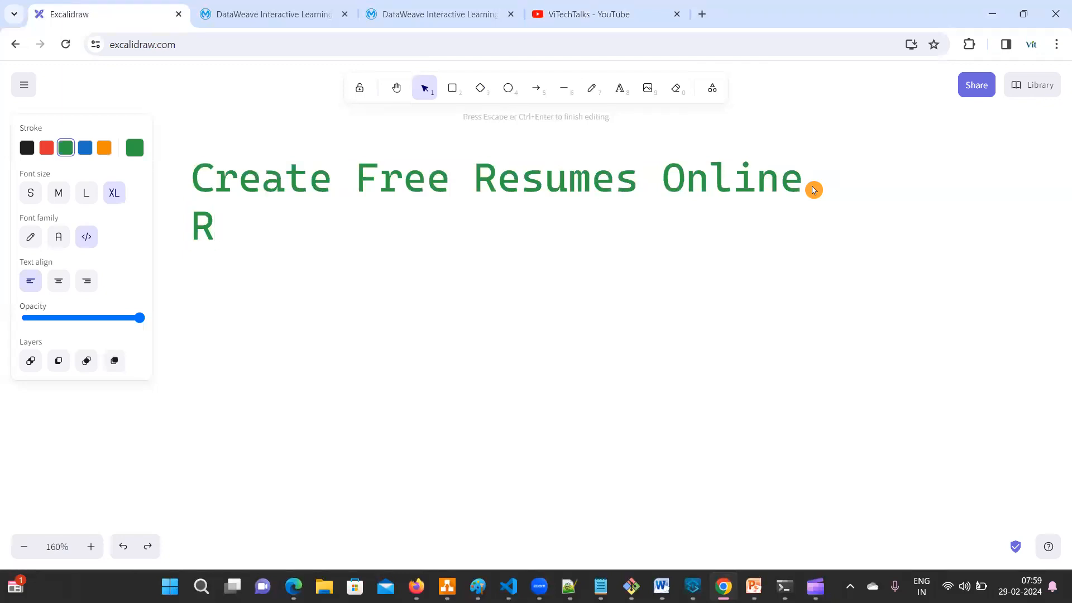
type("1. ")
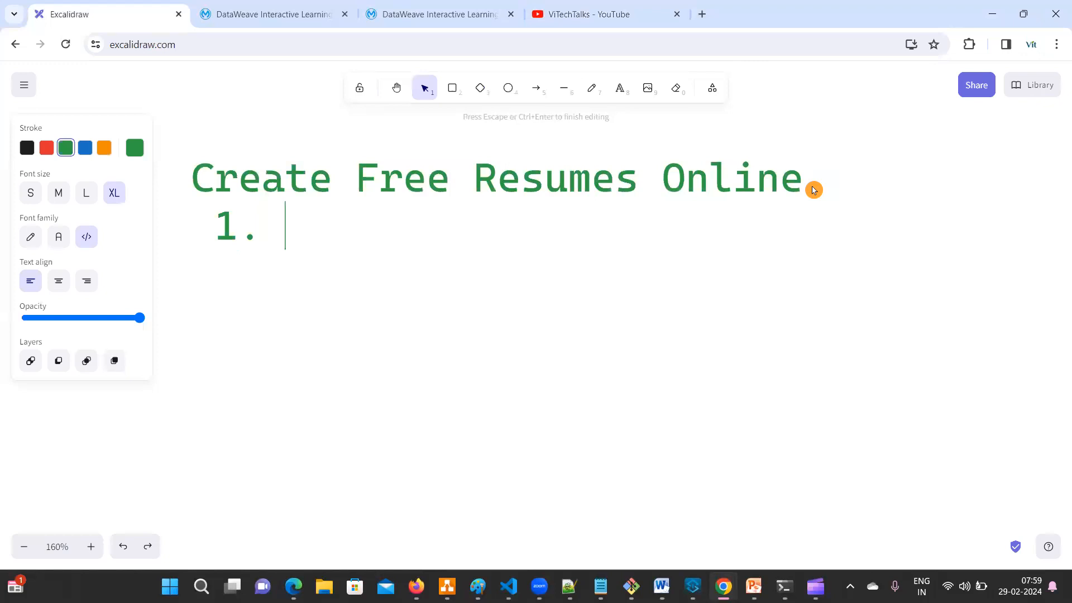
type("Resume")
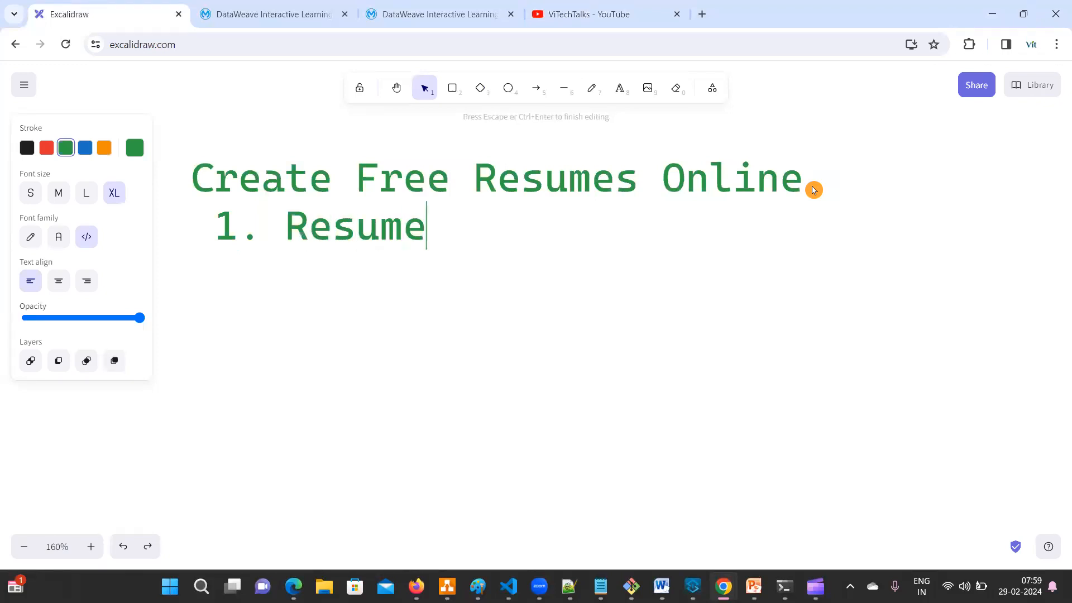
type(" Tri")
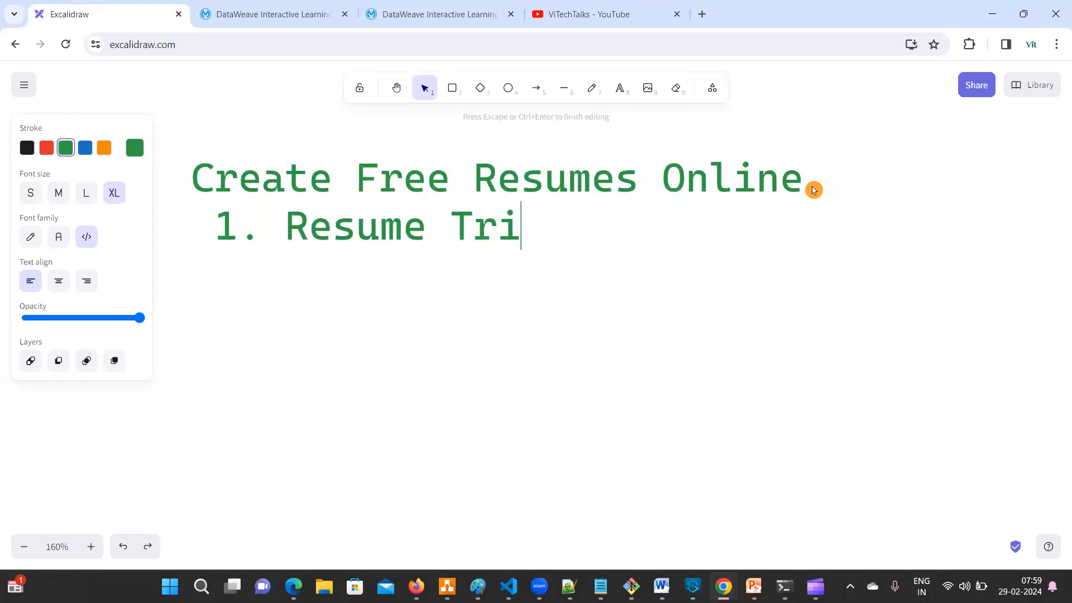
type("cks")
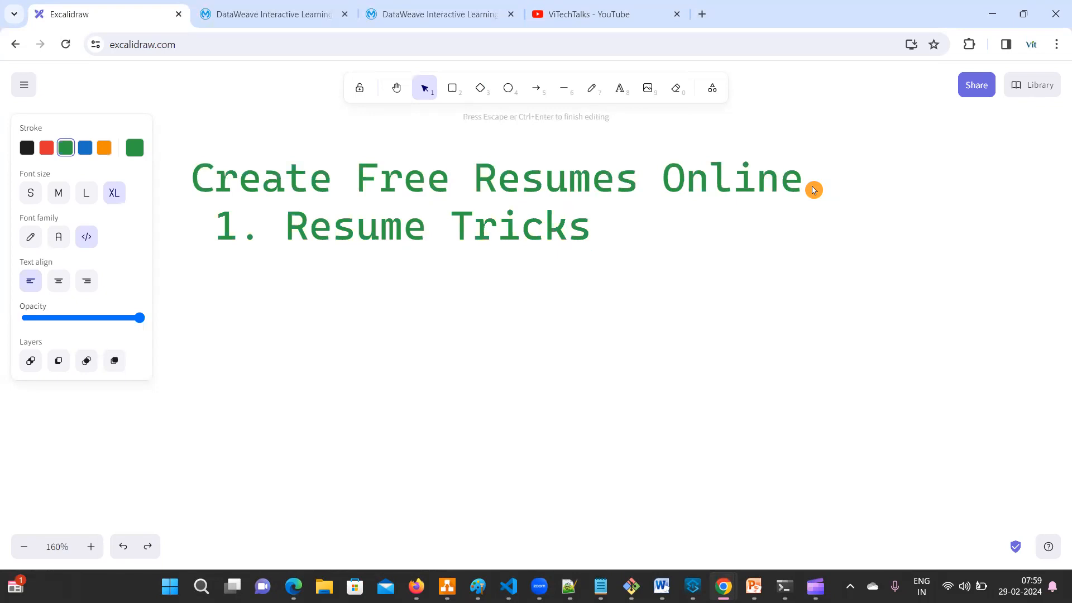
key("BackSpace")
key("BackSpace")
key("BackSpace")
key("BackSpace")
key("BackSpace")
key("BackSpace")
key("BackSpace")
key("BackSpace")
type("eTricks.com")
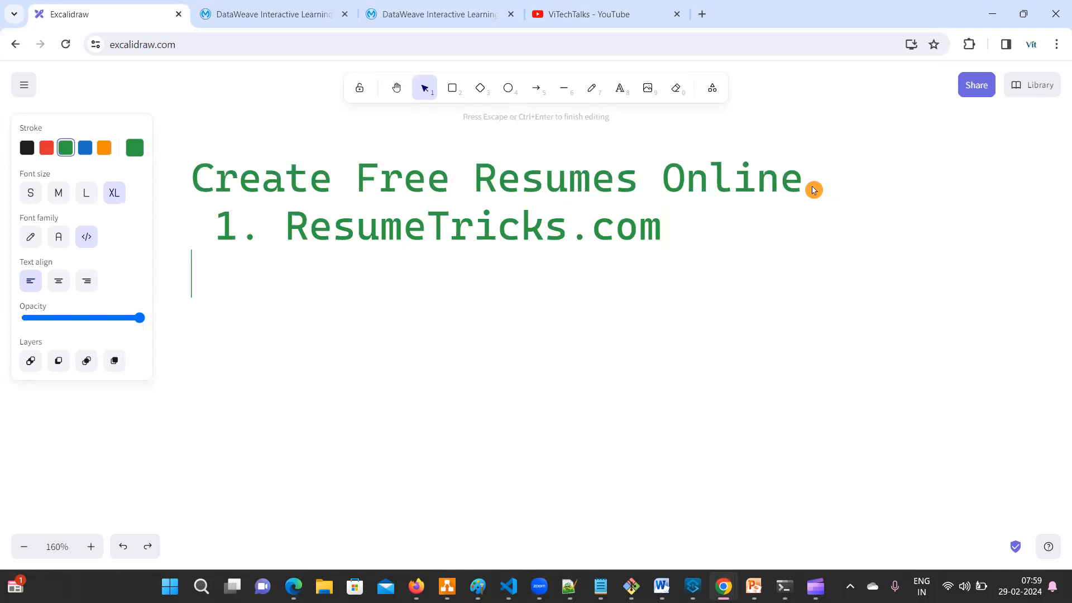
- Add '2. OverLeaf' as a second line and trim '.com' from both items
key("Return")
type("2. Over")
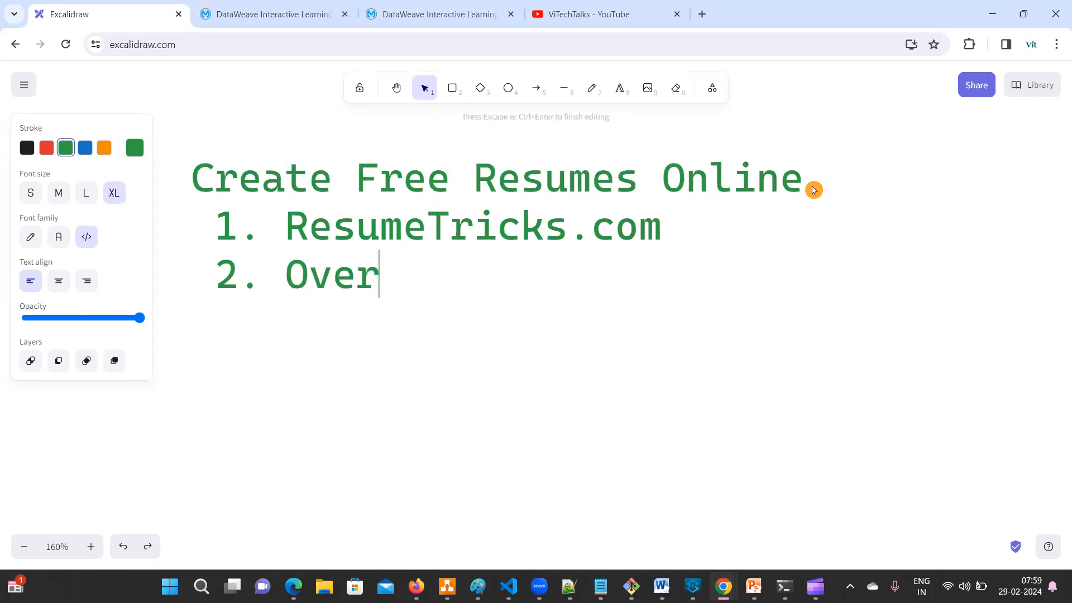
type("Leaf")
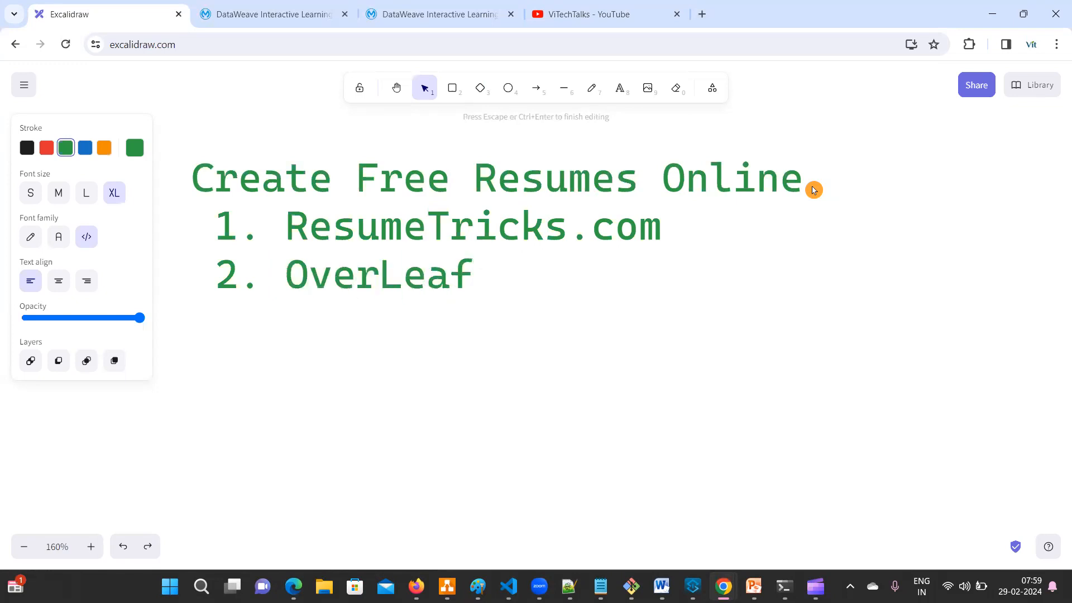
type(".com")
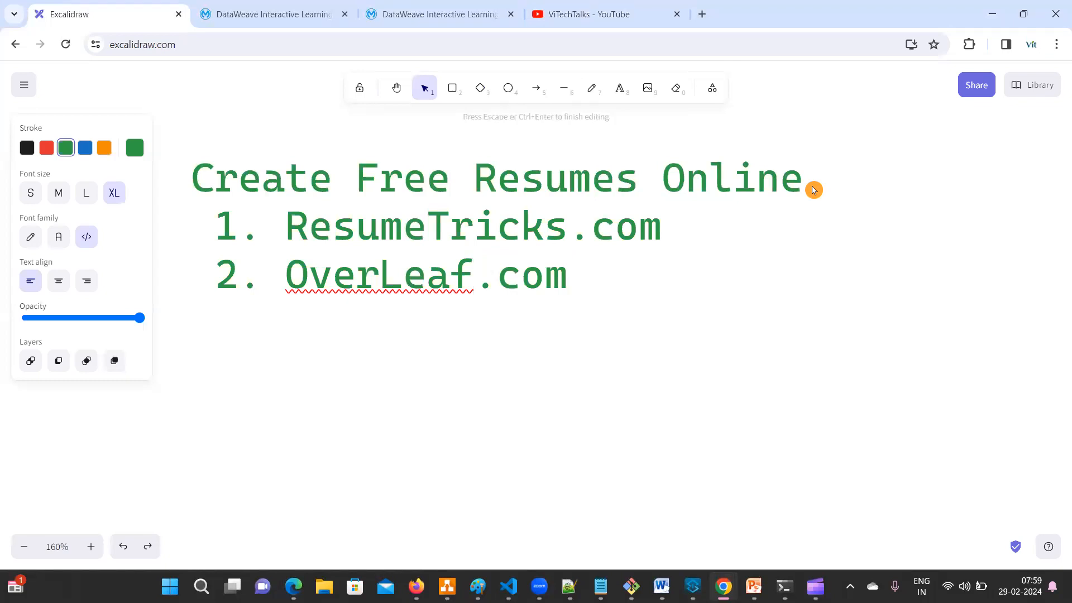
key("BackSpace")
key("BackSpace")
key("BackSpace")
key("BackSpace")
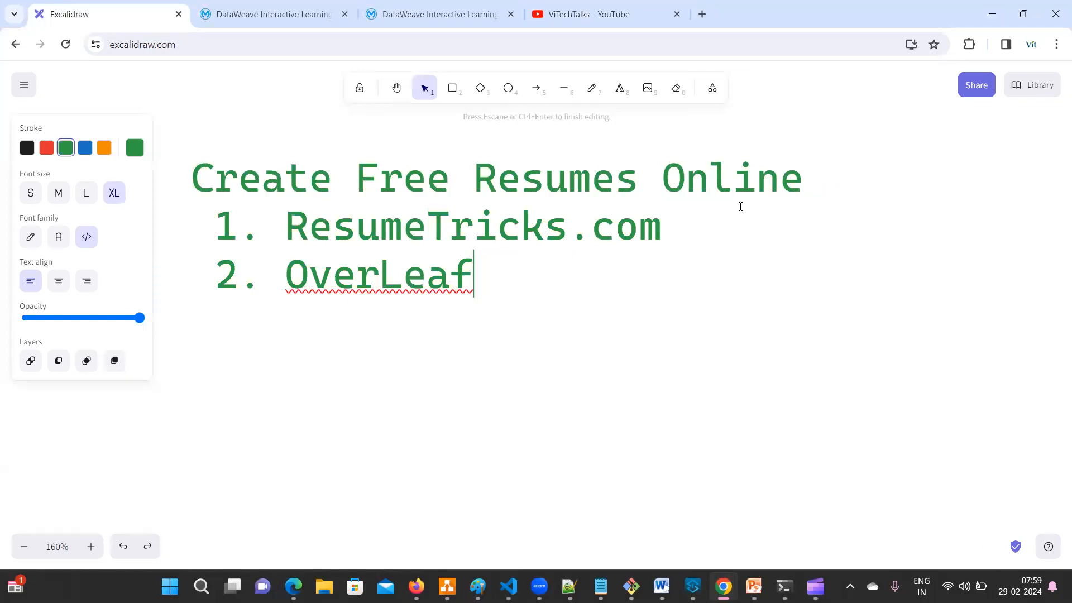
left_click(663, 232)
key("BackSpace")
key("BackSpace")
key("BackSpace")
key("BackSpace")
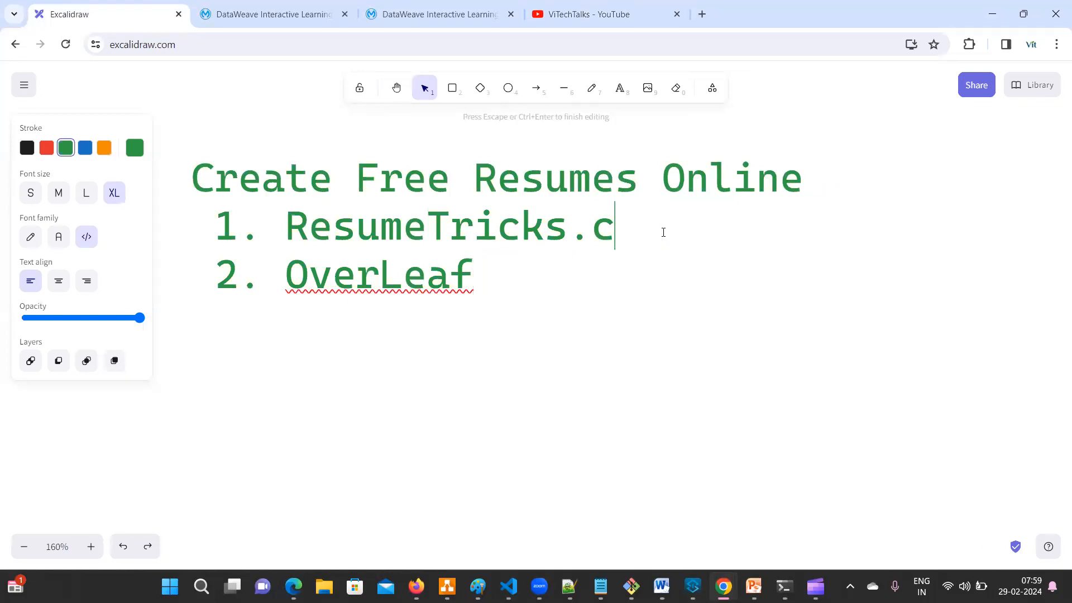
left_click(887, 253)
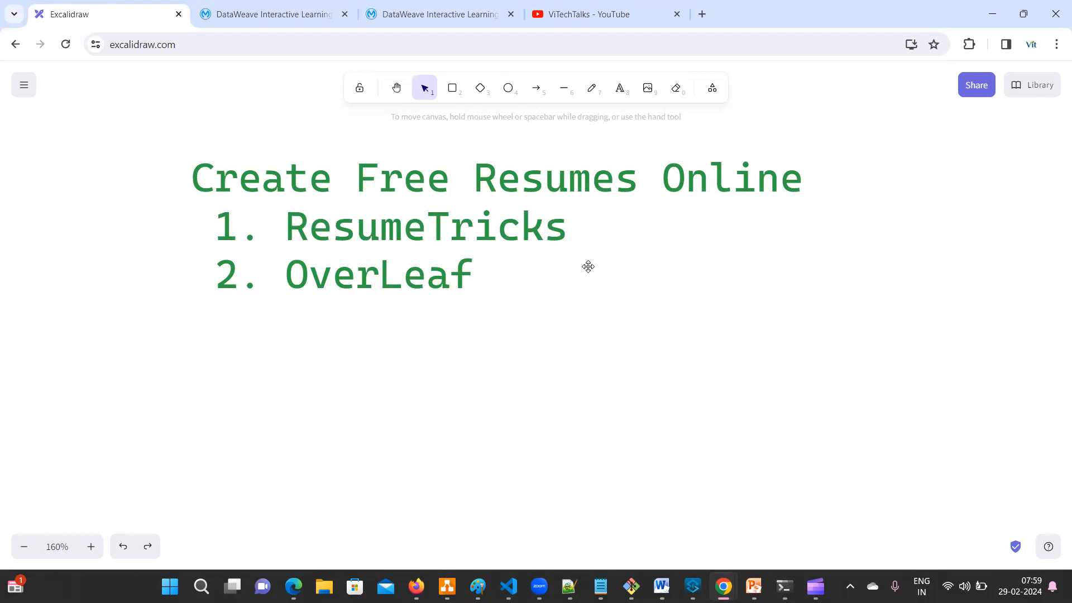
left_click(416, 586)
- Load the Google homepage in a new Firefox tab
left_click(456, 168)
left_click(360, 16)
left_click(343, 218)
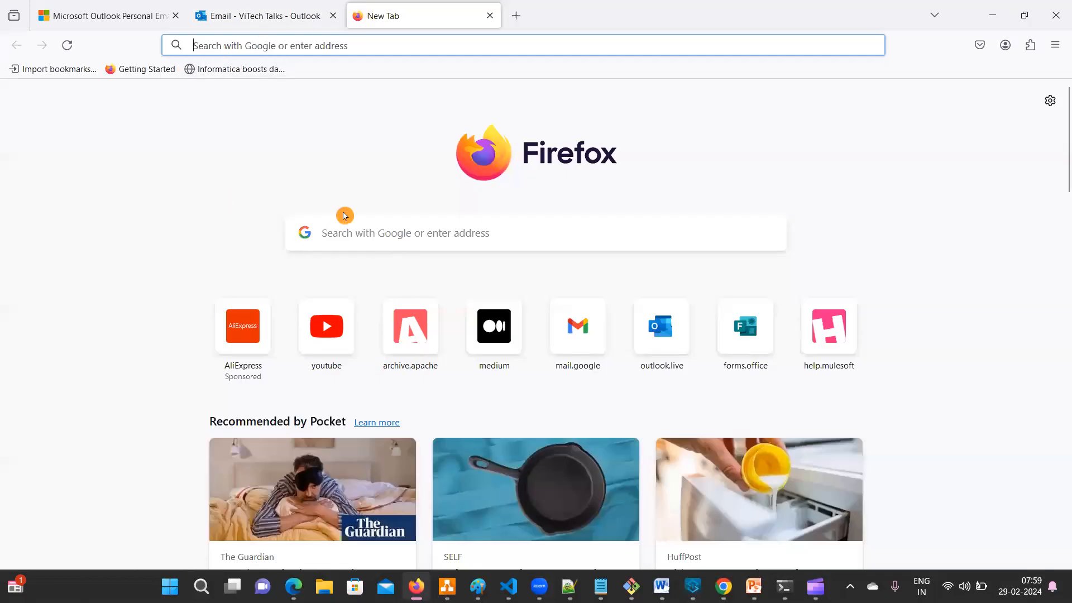
left_click(261, 76)
type("google.com/")
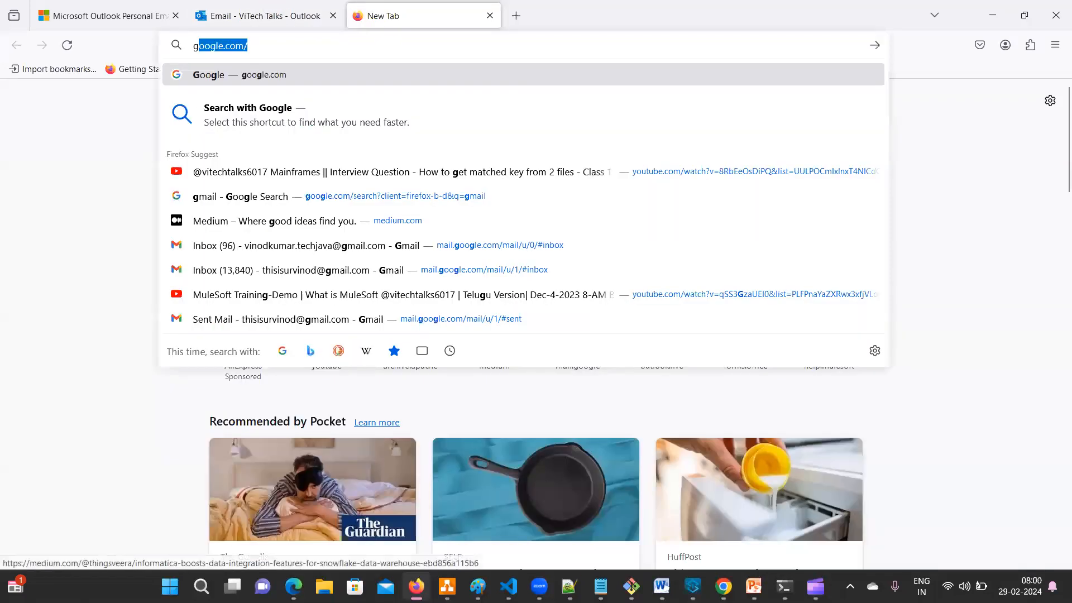
key("Return")
- Search Google for 'resumetricks' and open the Resume Trick result
left_click(380, 269)
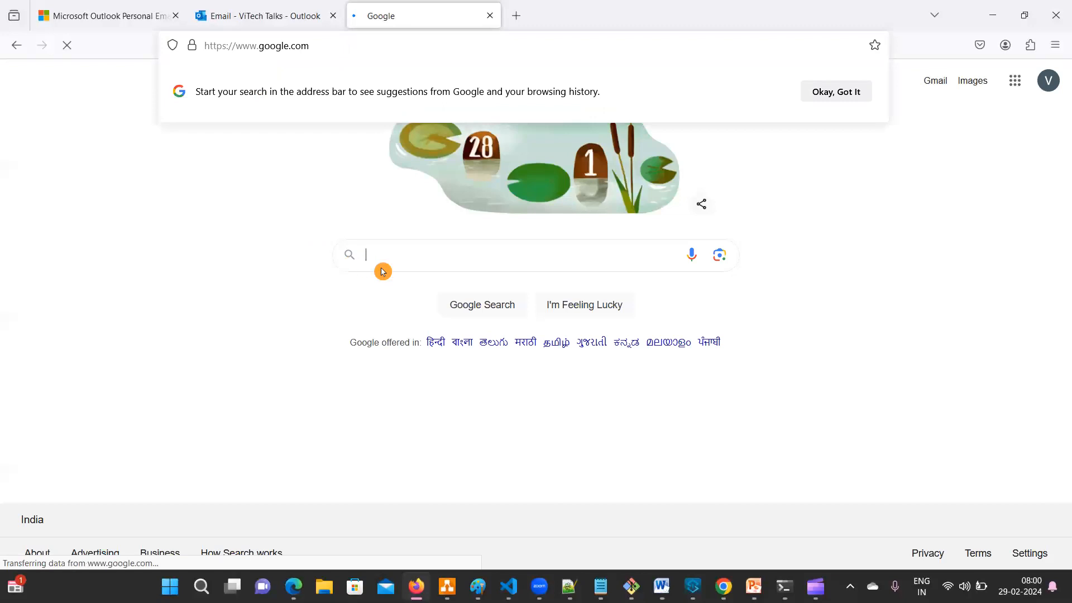
type("re")
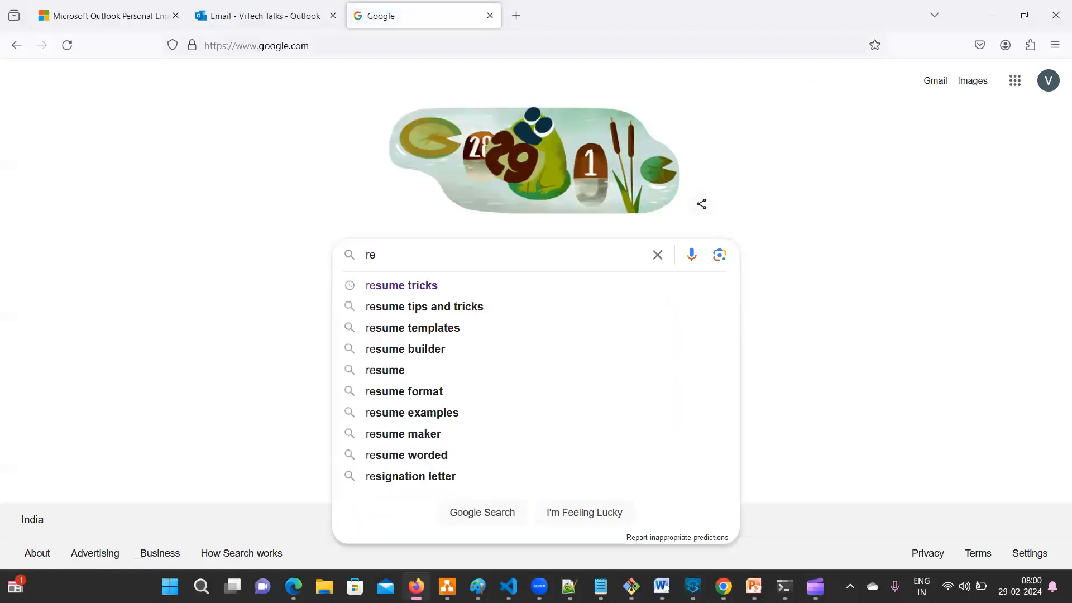
type("su")
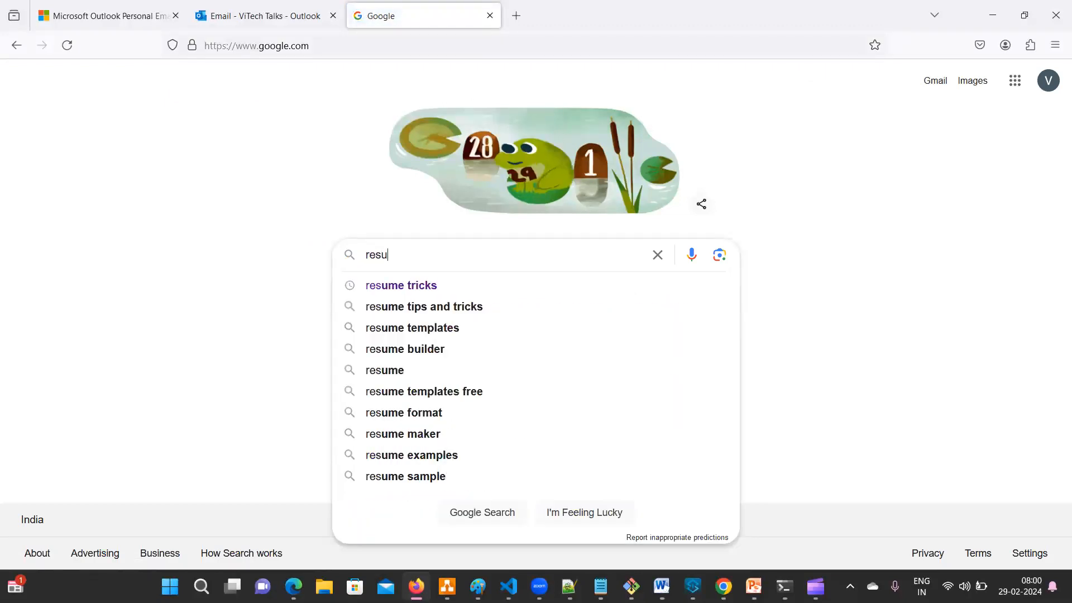
type("metricks")
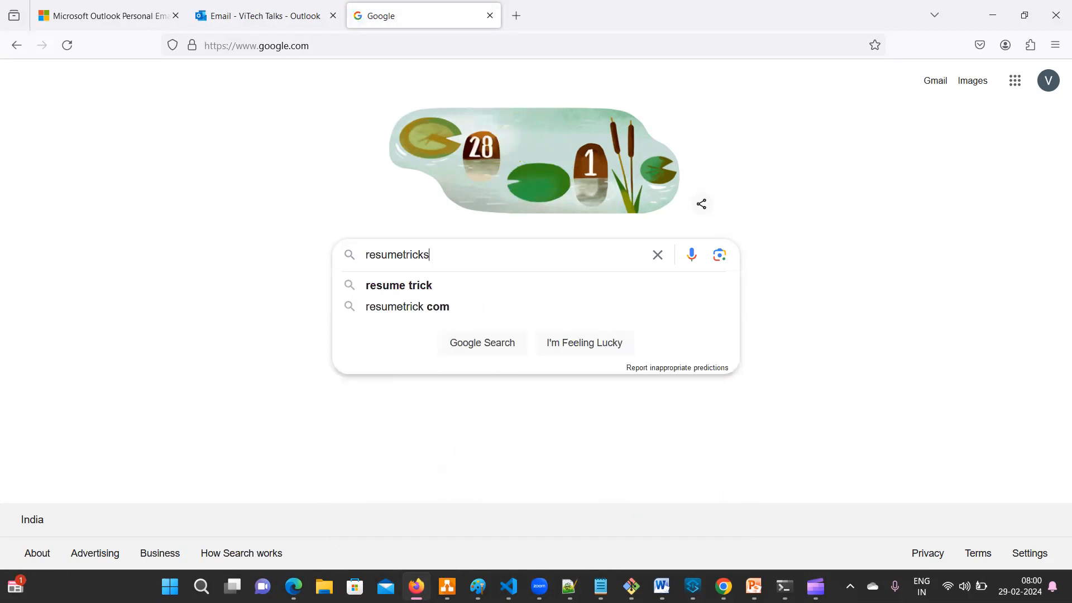
key("Return")
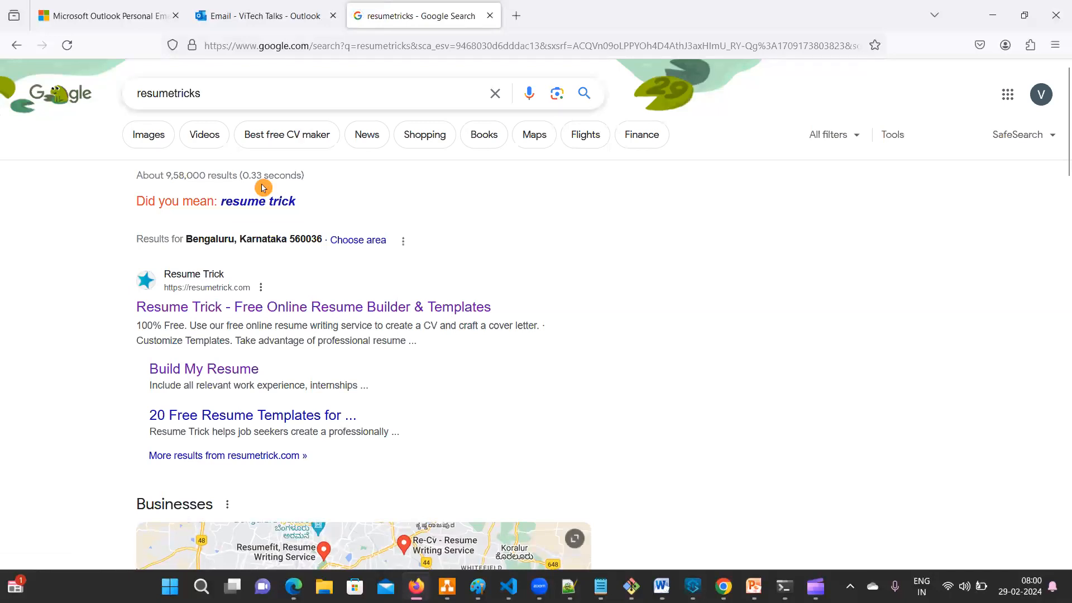
left_click_drag(206, 94, 121, 92)
left_click(703, 233)
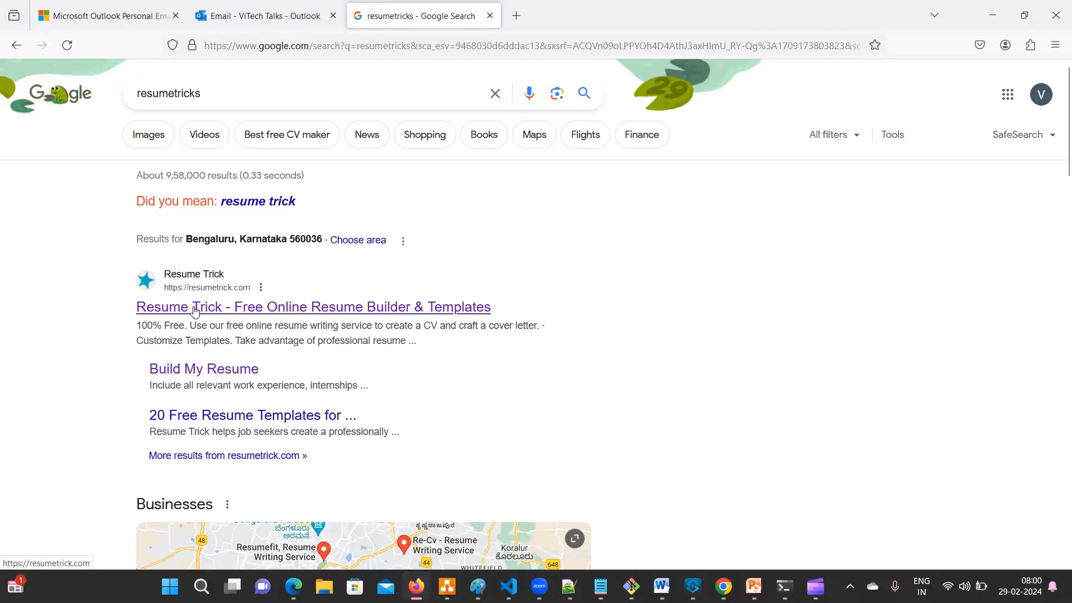
left_click(211, 307)
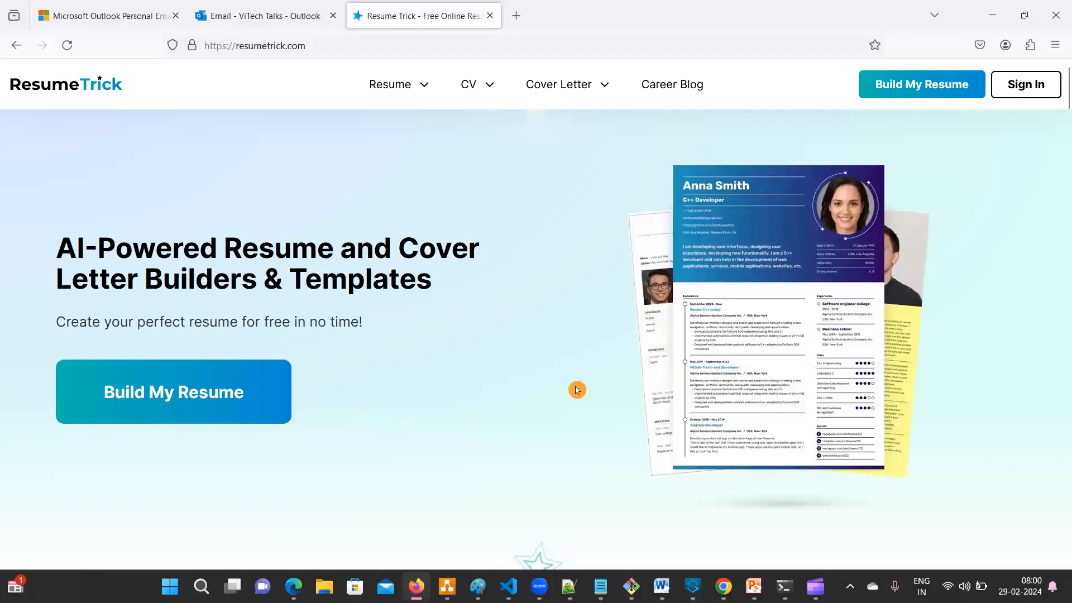
- Bring up the Resume Trick login dialog, then close it without signing in
left_click(1033, 92)
left_click(501, 315)
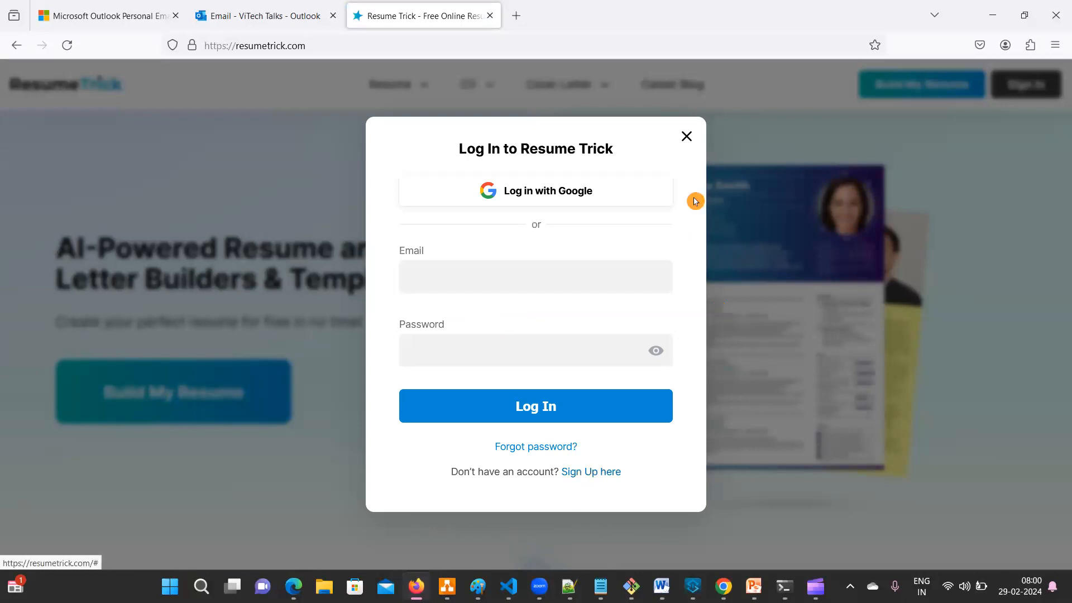
left_click_drag(395, 156, 394, 263)
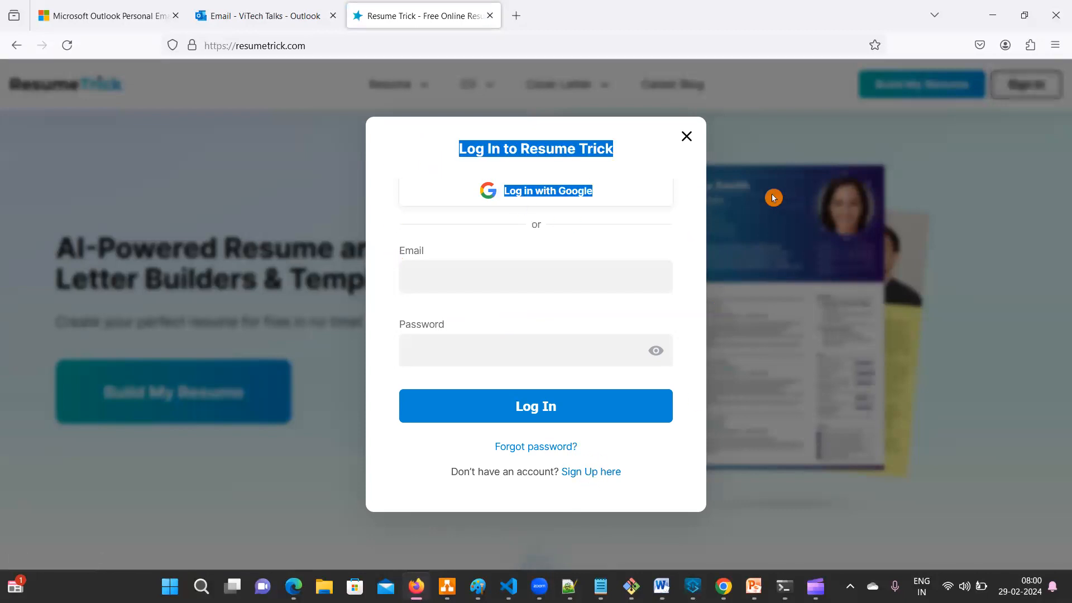
left_click_drag(374, 148, 364, 253)
left_click(362, 254)
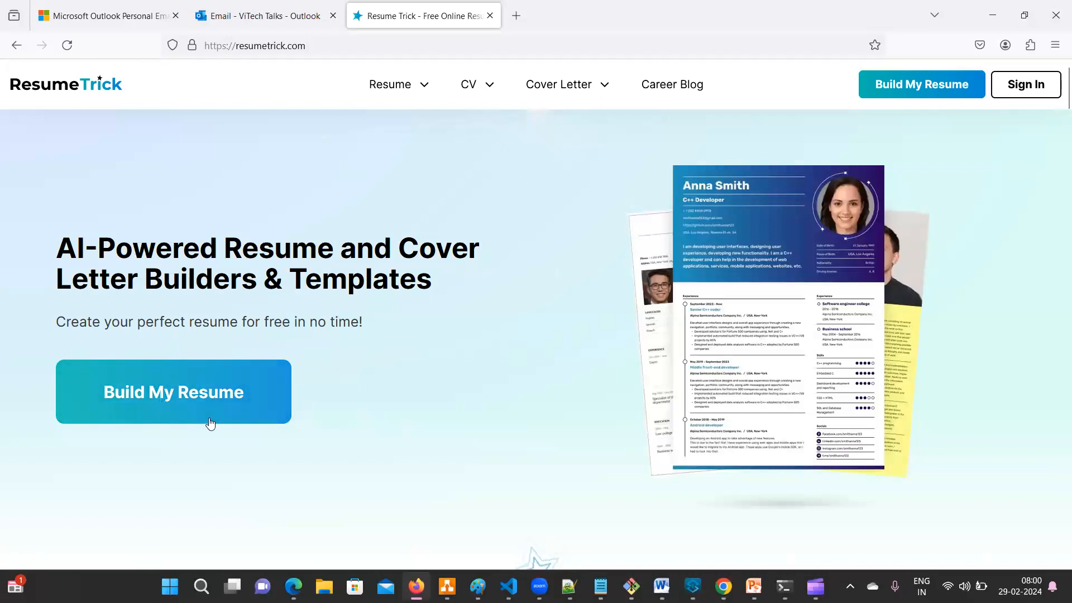
- Check the site's full web address and bring up the Resume navigation menu
left_click(324, 49)
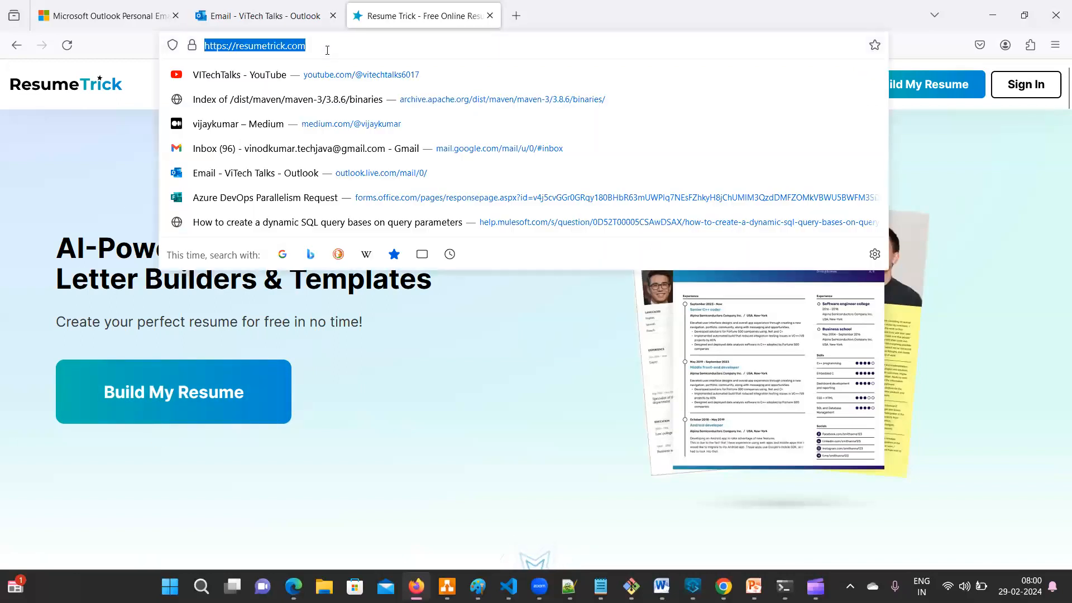
left_click(485, 472)
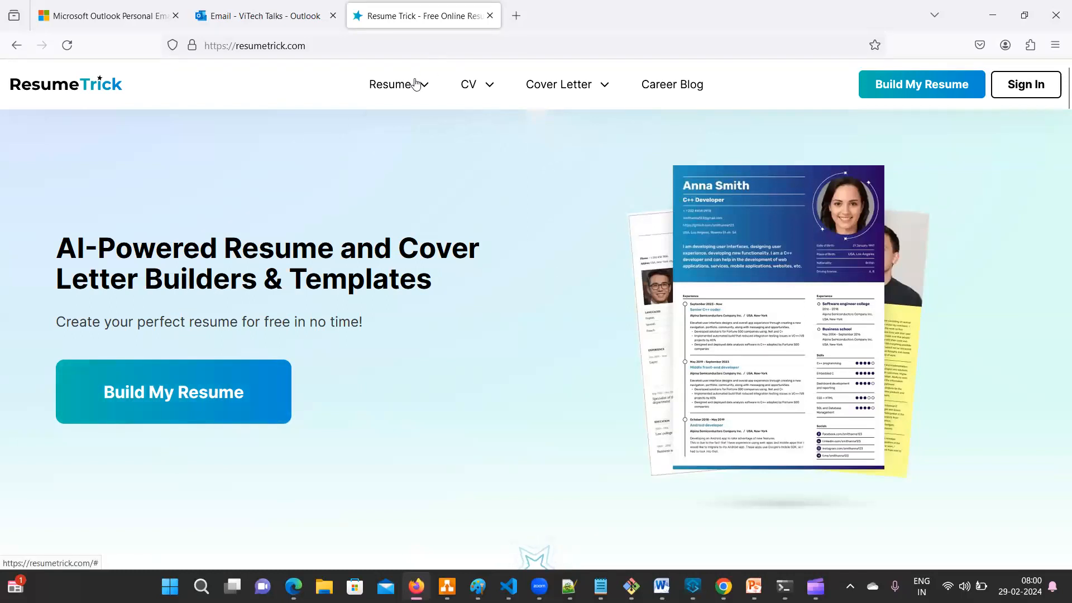
mouse_move(414, 87)
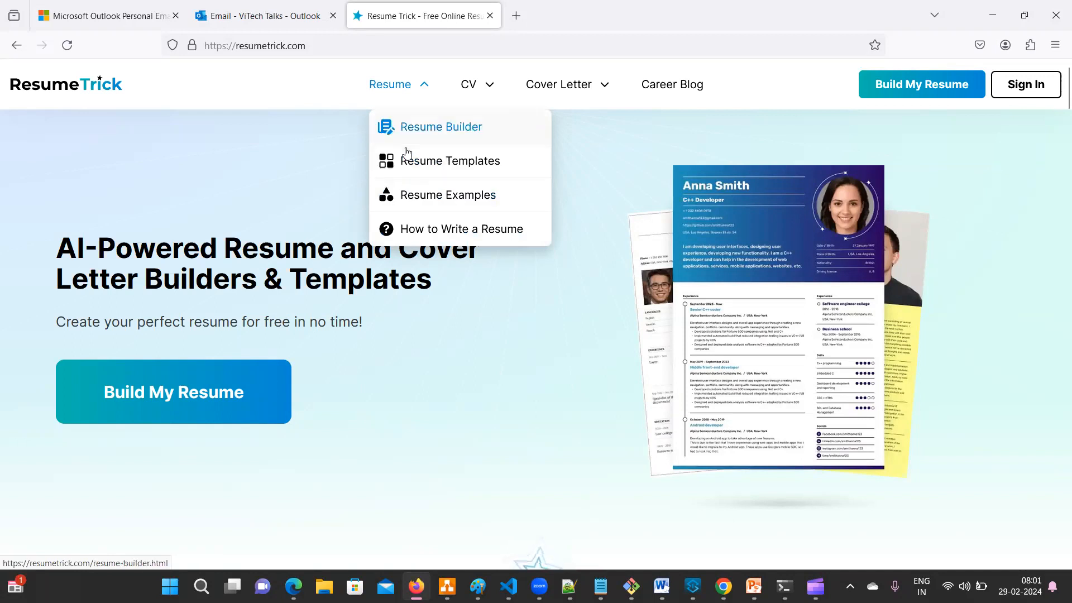
left_click(208, 80)
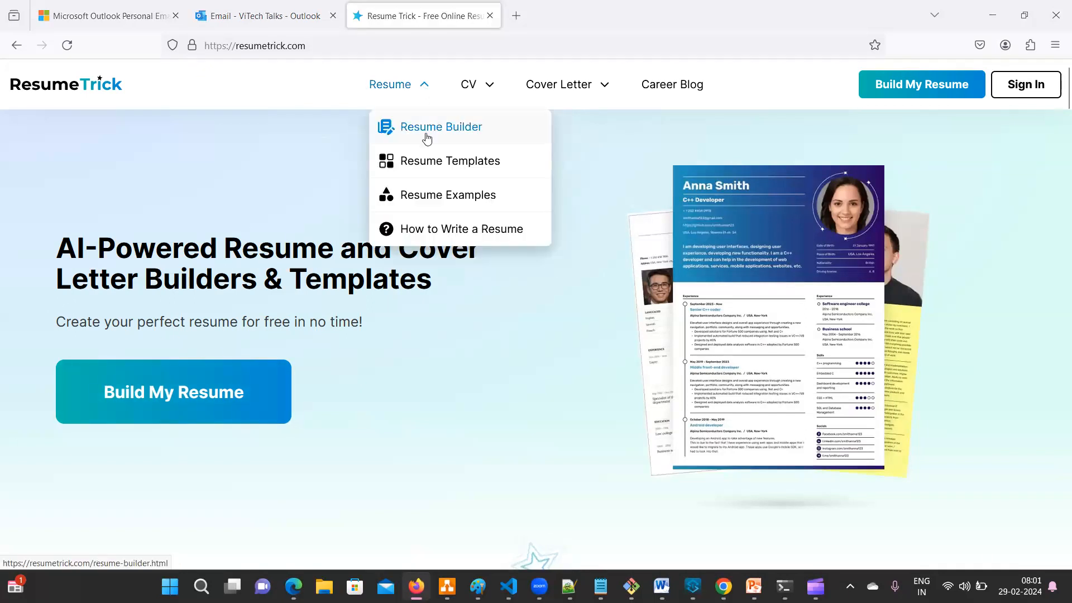
- Start a new resume in the Resume Builder and show its template gallery
left_click(427, 137)
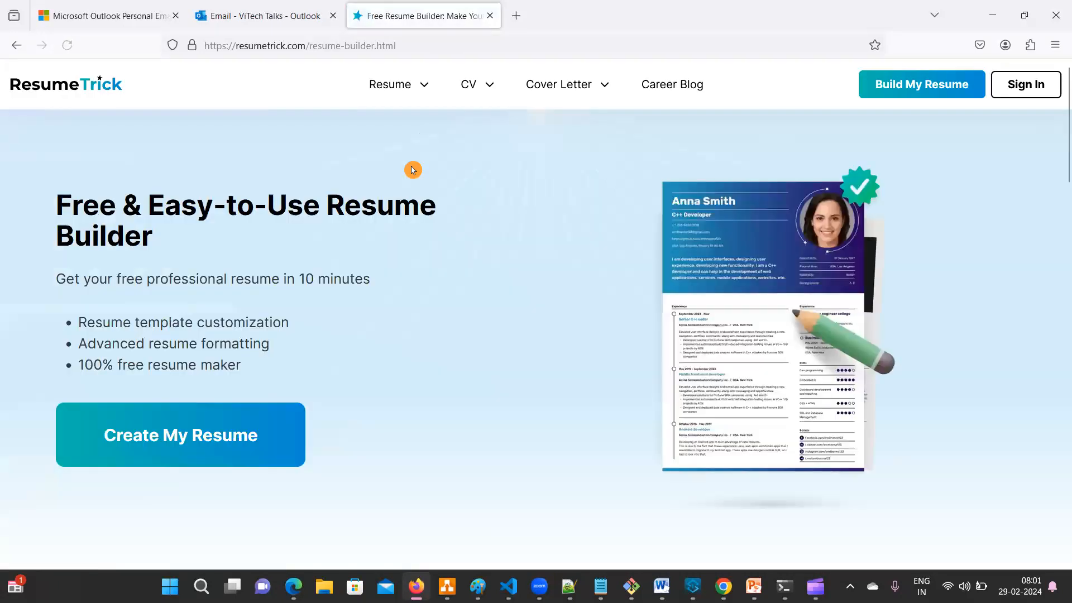
left_click(214, 443)
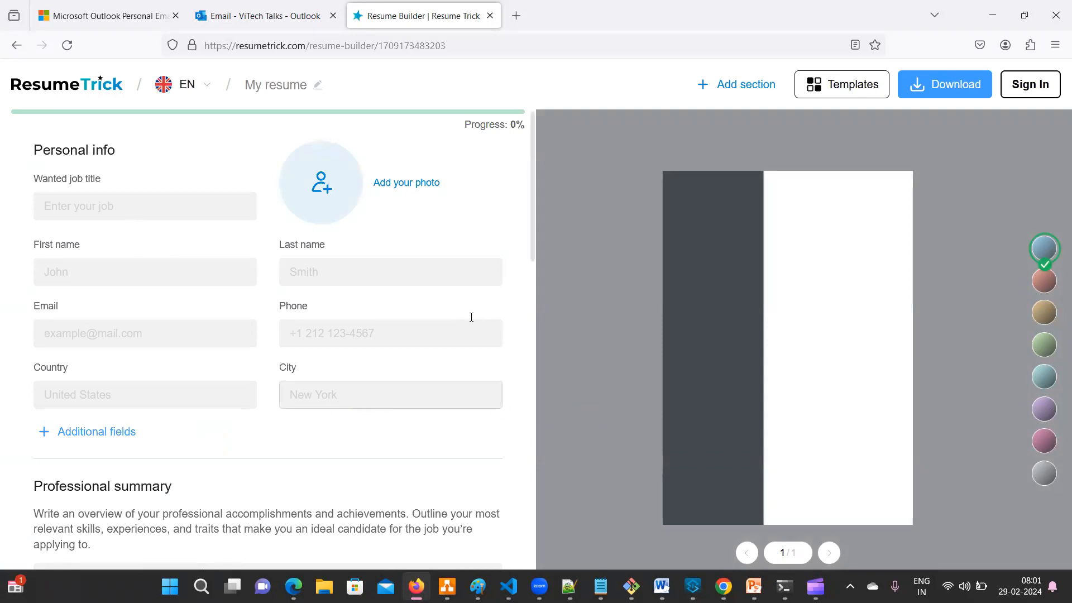
left_click(833, 91)
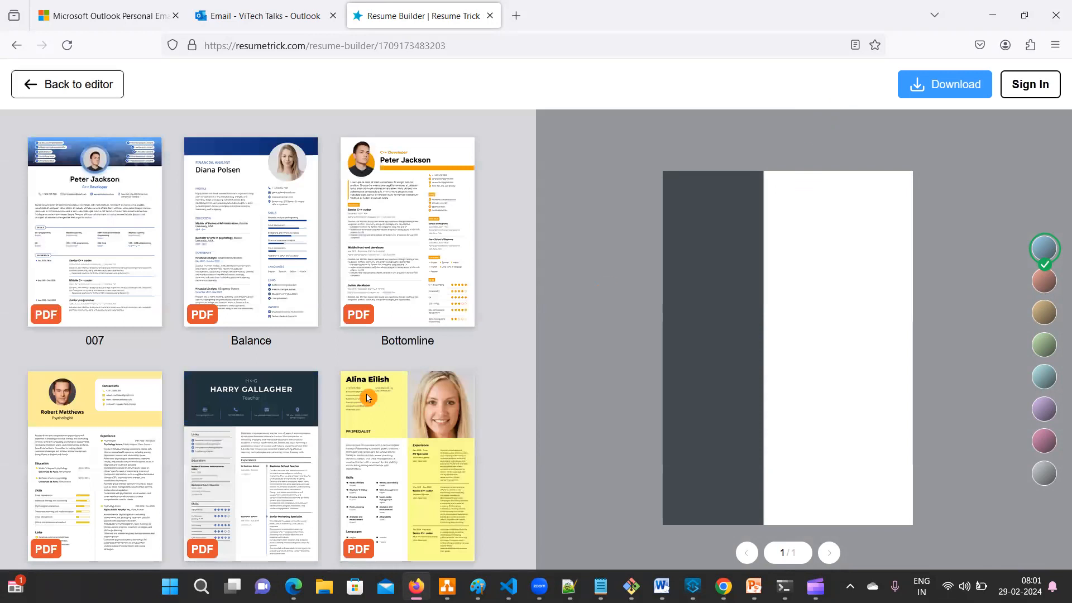
- Scroll through the template designs, leaving Lucky as the selected template
scroll(173, 251, "down", 15)
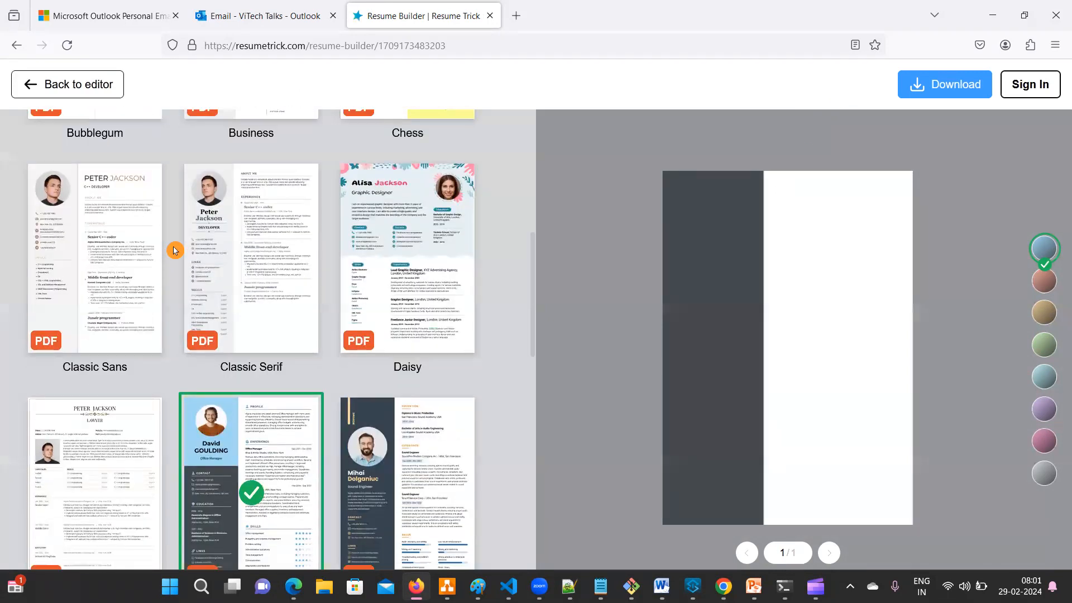
scroll(173, 251, "down", 5)
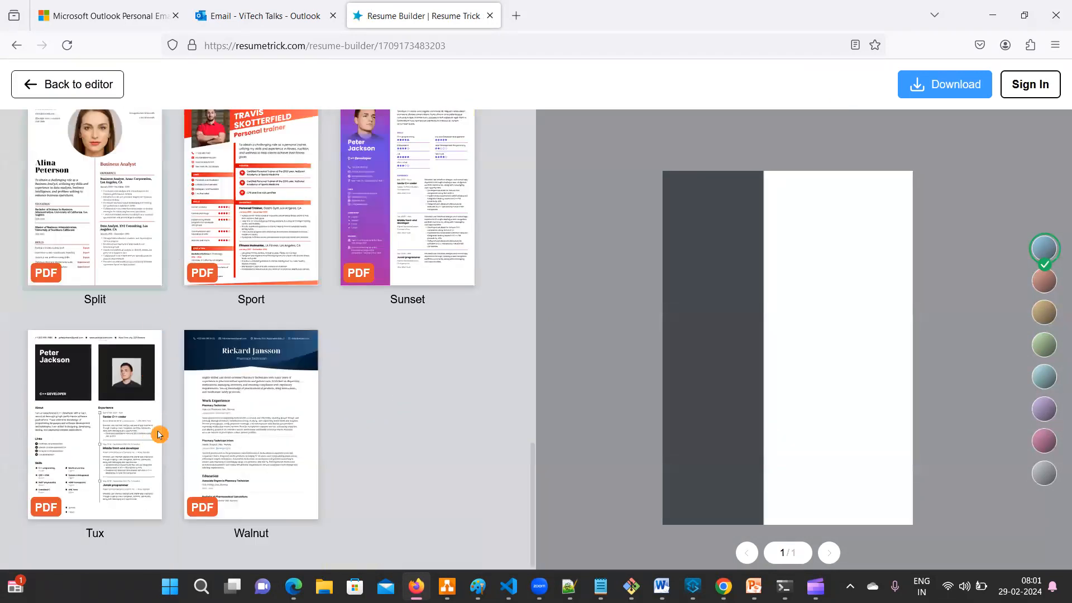
scroll(190, 405, "up", 7)
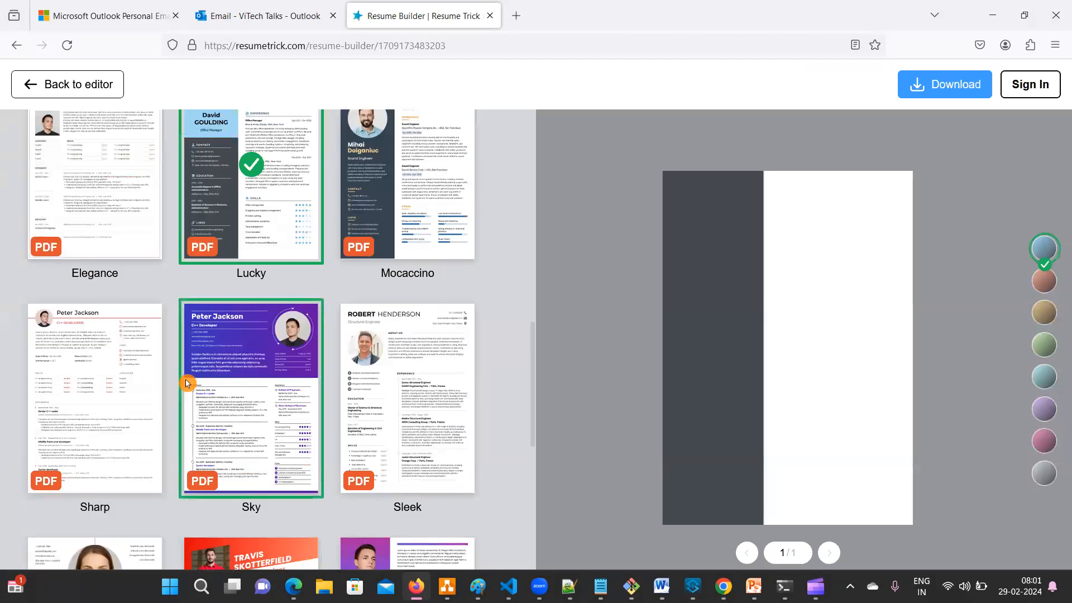
scroll(187, 385, "up", 5)
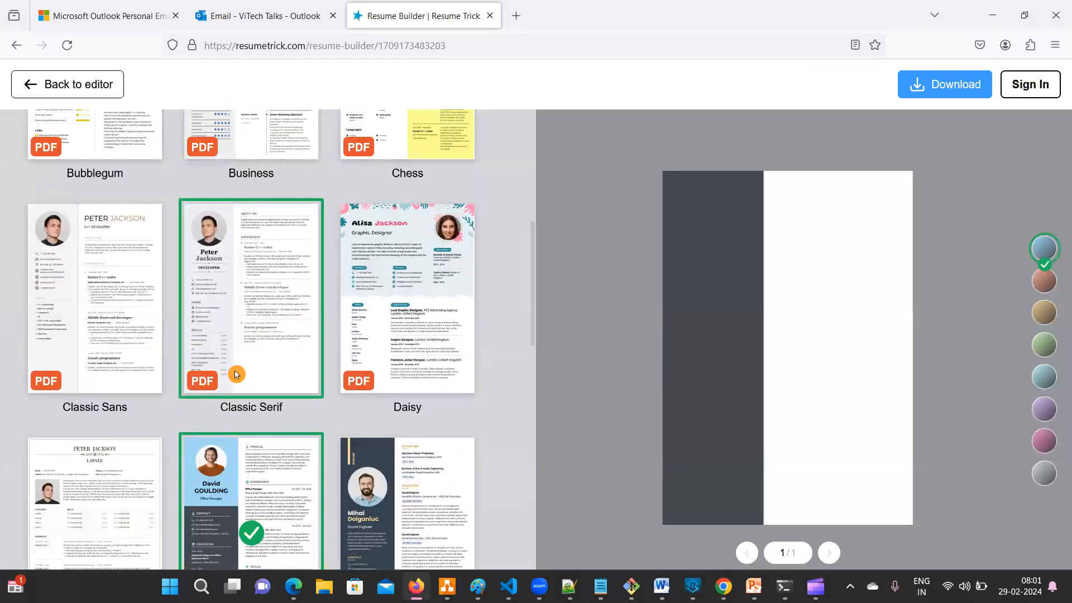
scroll(234, 376, "down", 4)
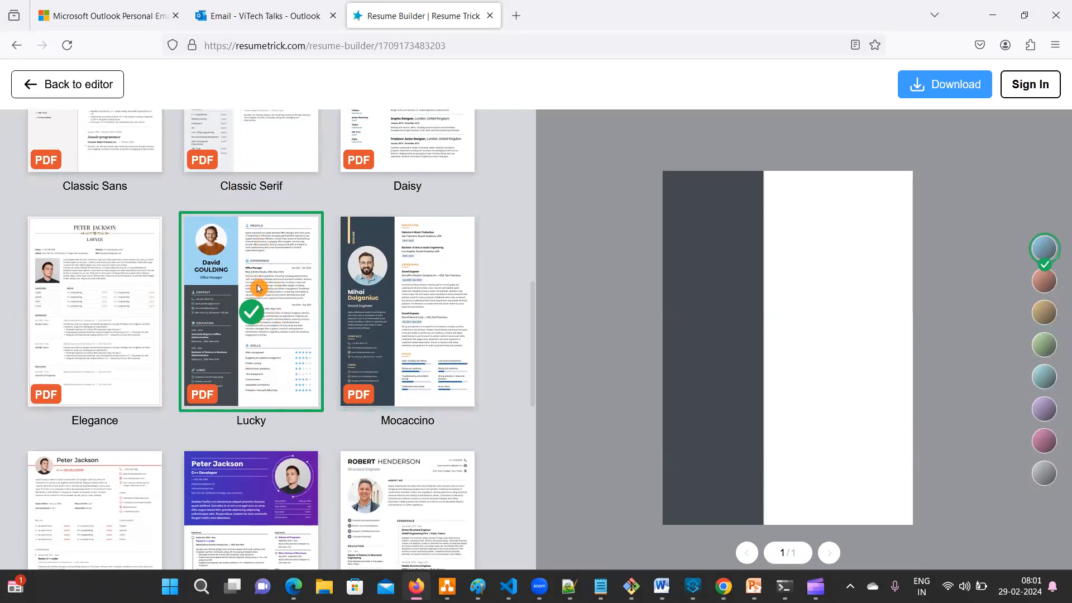
- Back in the editor, set the wanted job title to Technical Lead
left_click(85, 85)
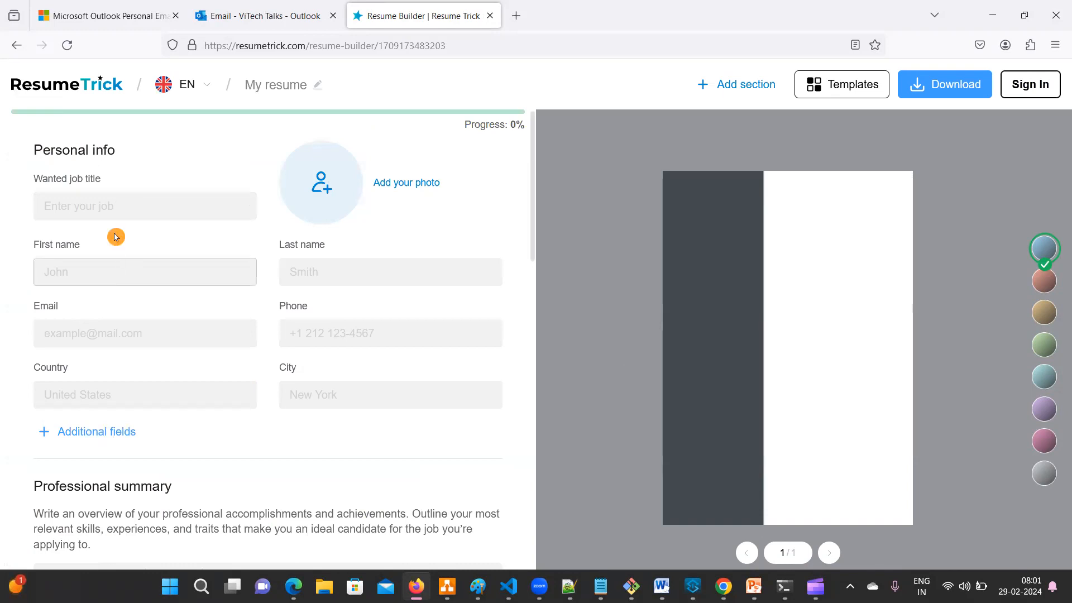
left_click(104, 205)
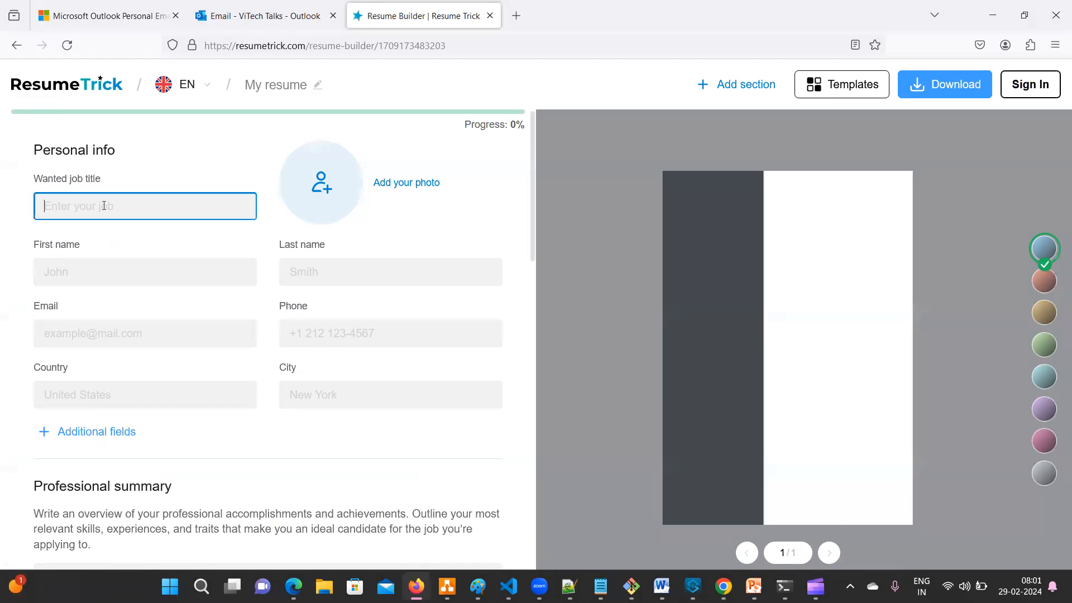
type("Tec")
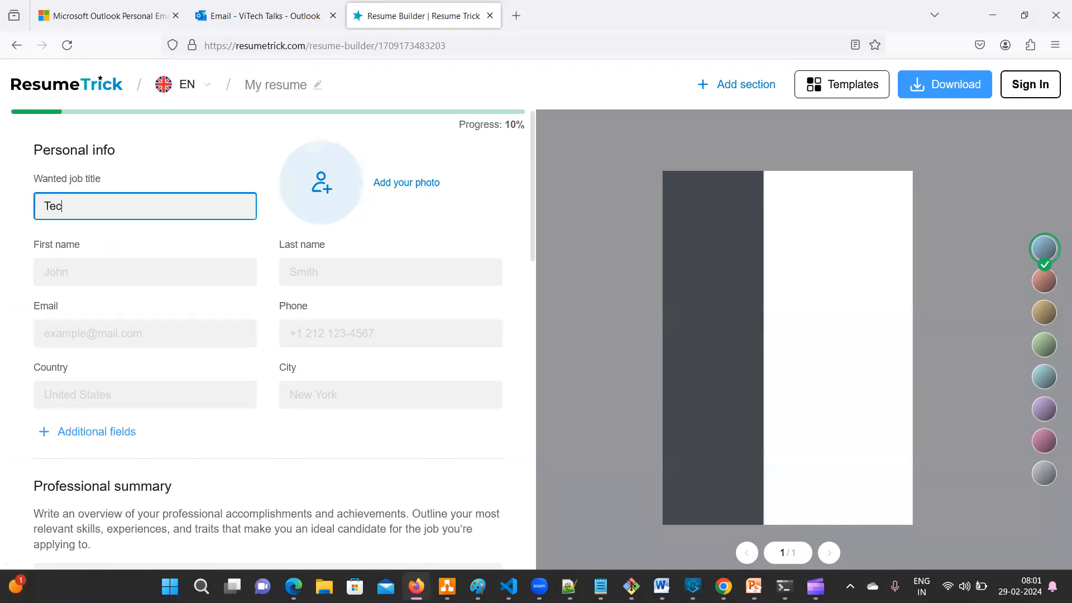
type("h Le")
key("BackSpace")
key("BackSpace")
type("nical ")
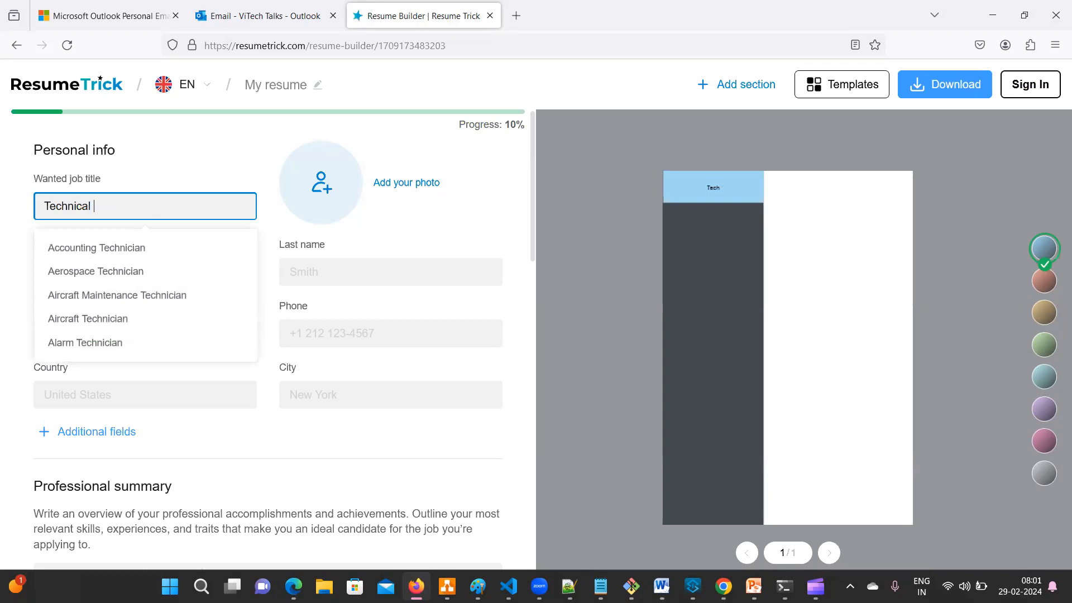
type("Lead")
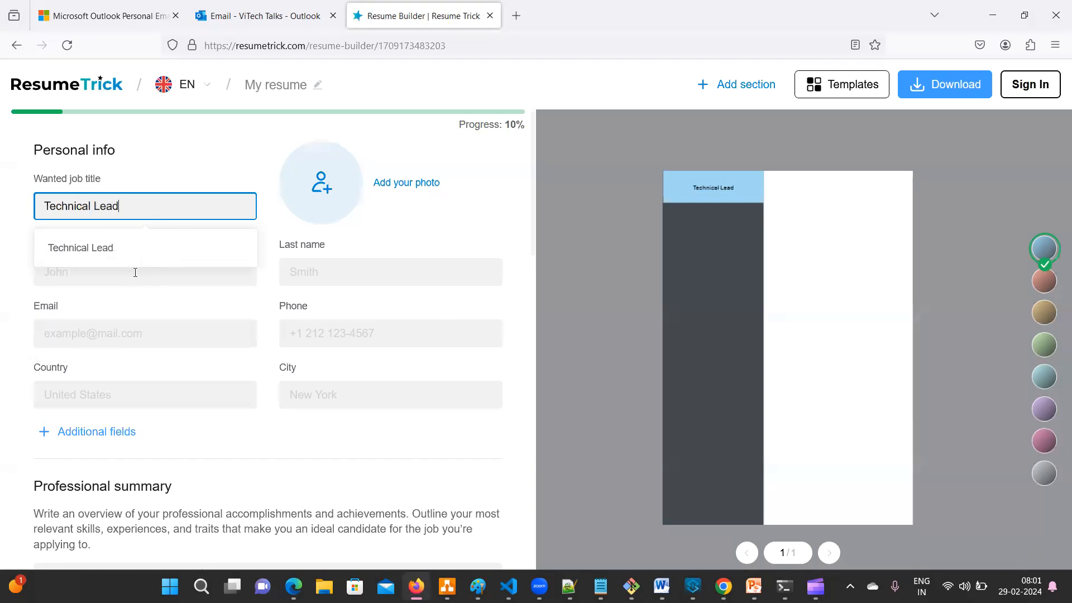
left_click(115, 258)
- Enter the candidate's first name, last name and e-mail address
left_click(86, 273)
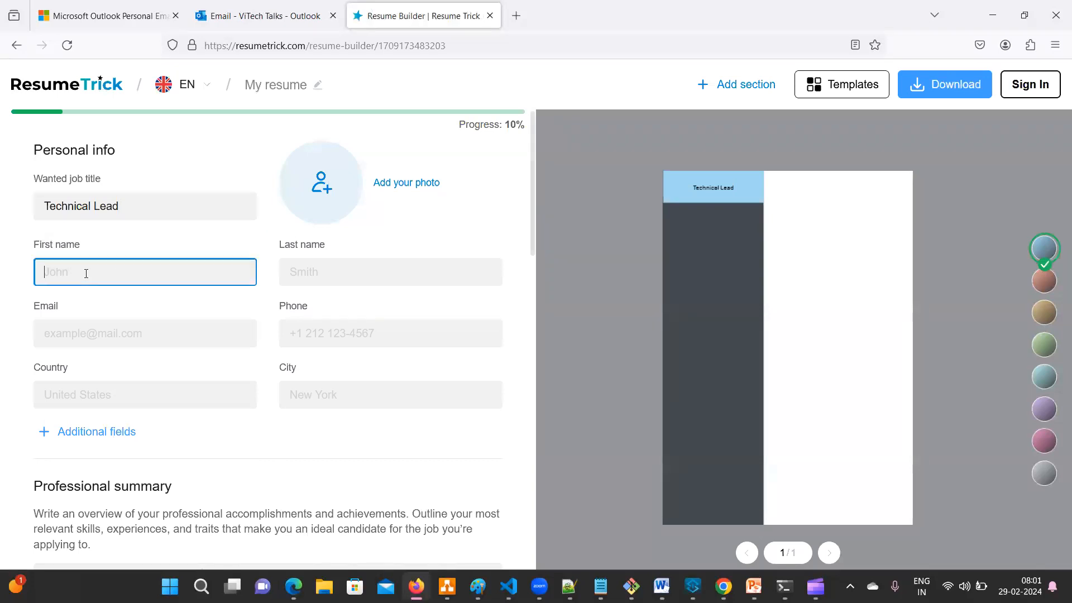
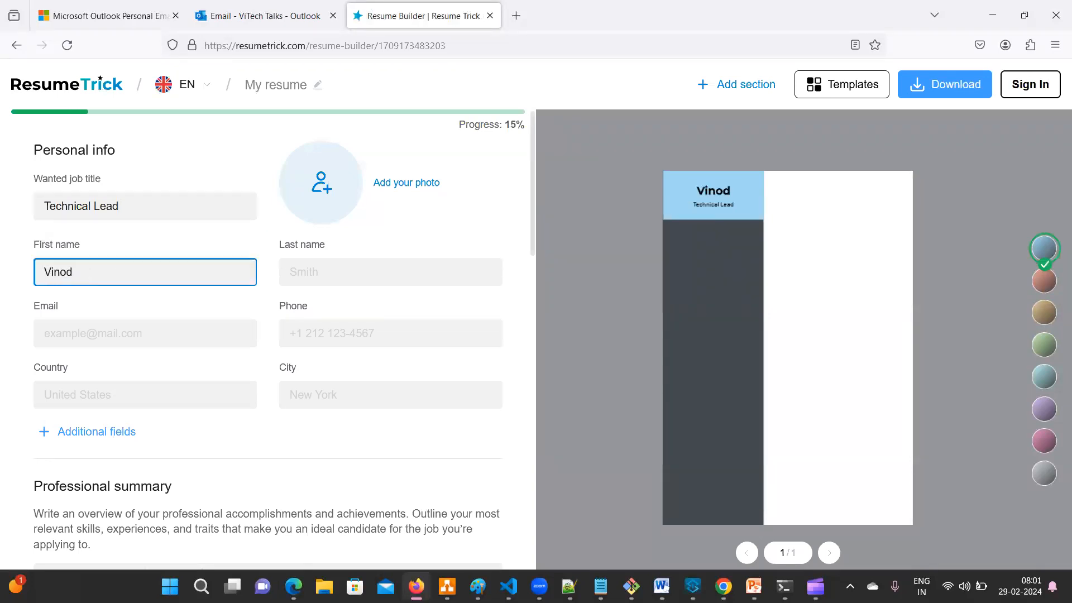
left_click(319, 264)
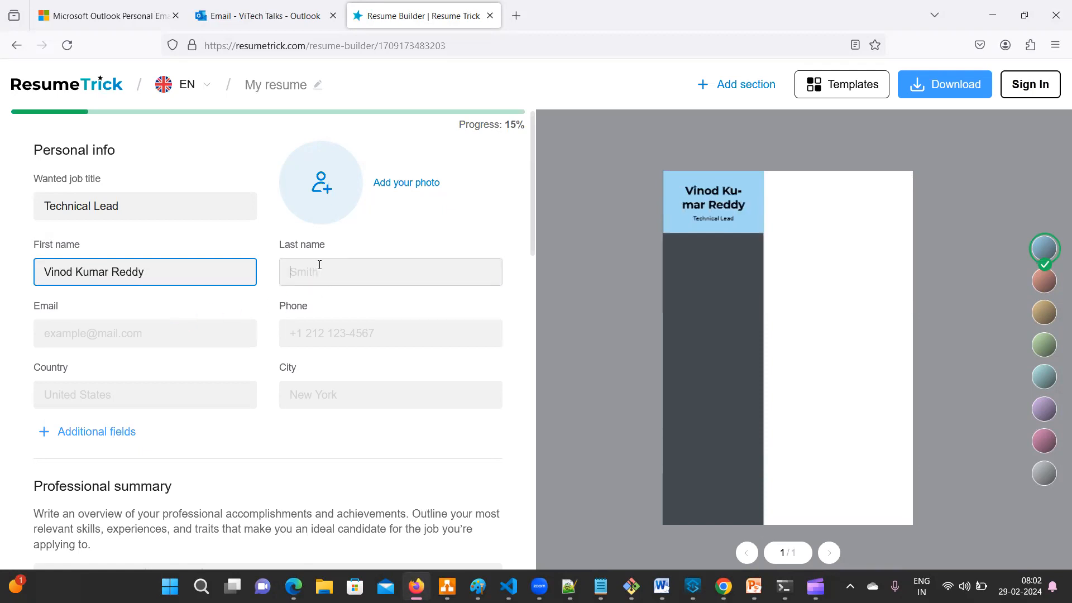
type("V")
left_click(94, 332)
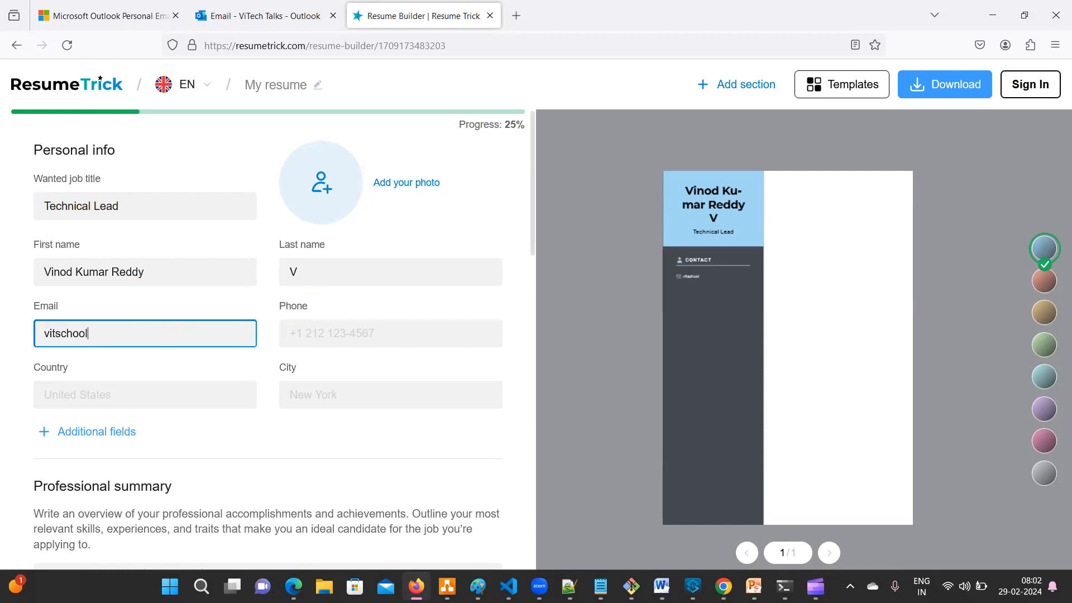
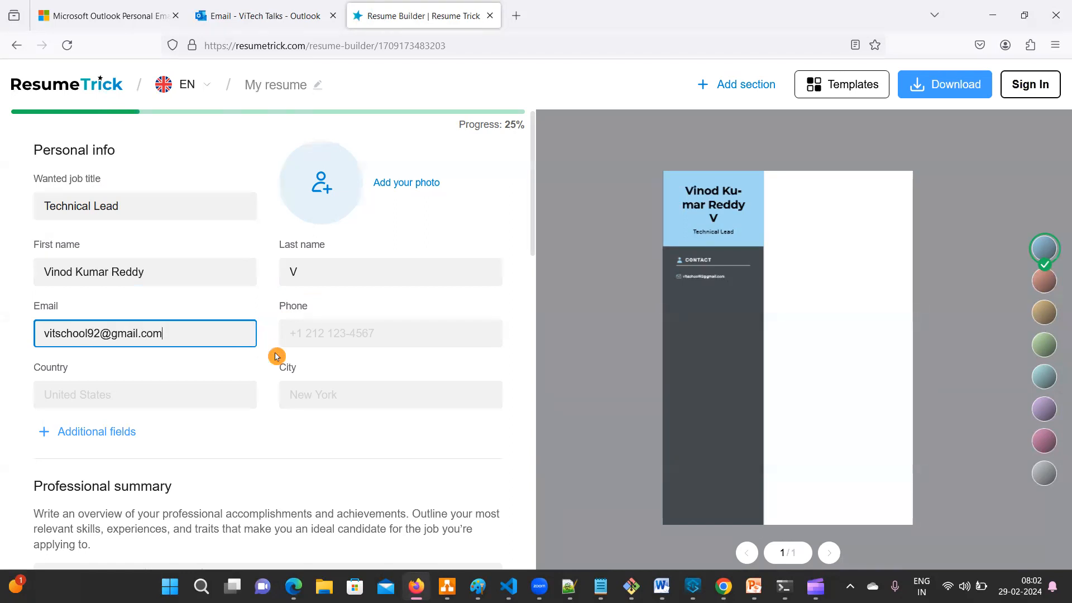
left_click(373, 333)
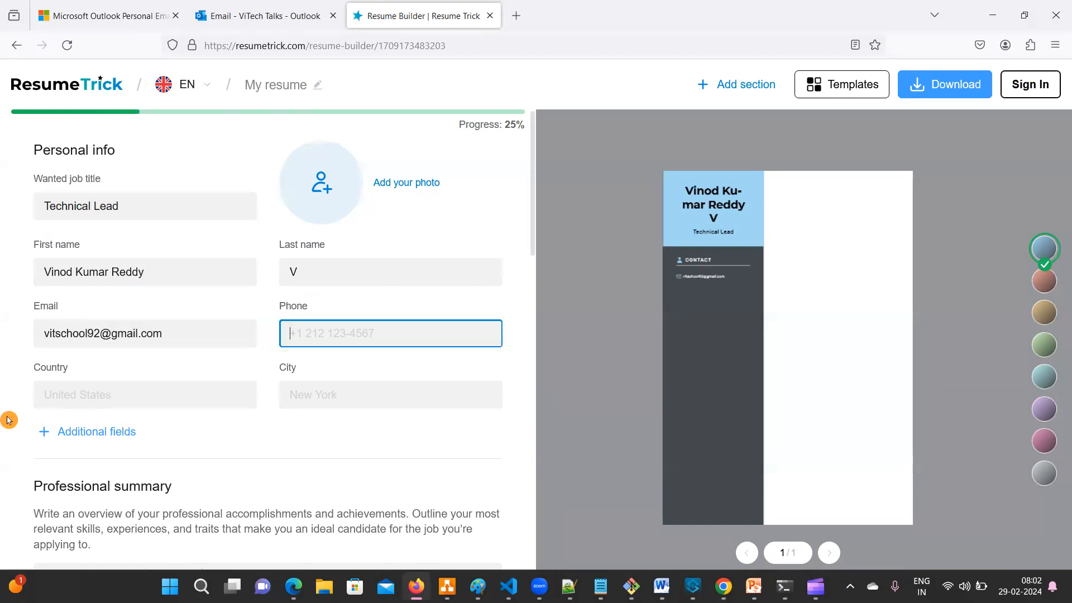
- Set the country to India and the city to Bangalore from the suggestions
left_click(71, 397)
type("India")
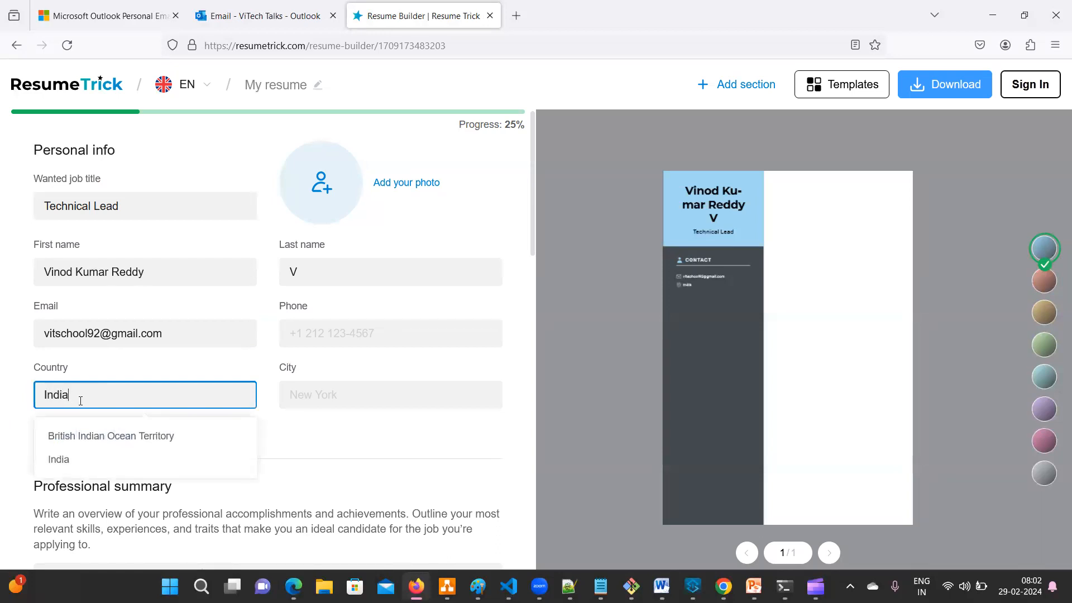
left_click(59, 459)
left_click(371, 391)
type("Bengalo")
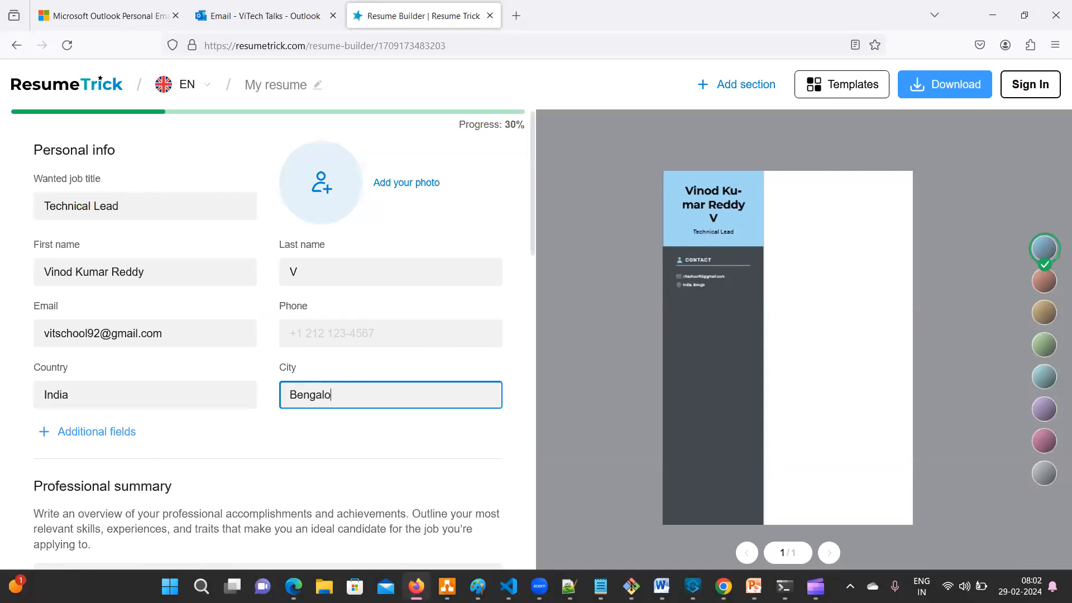
type("r")
key("BackSpace")
key("BackSpace")
key("BackSpace")
key("BackSpace")
key("BackSpace")
key("BackSpace")
key("BackSpace")
type("ang")
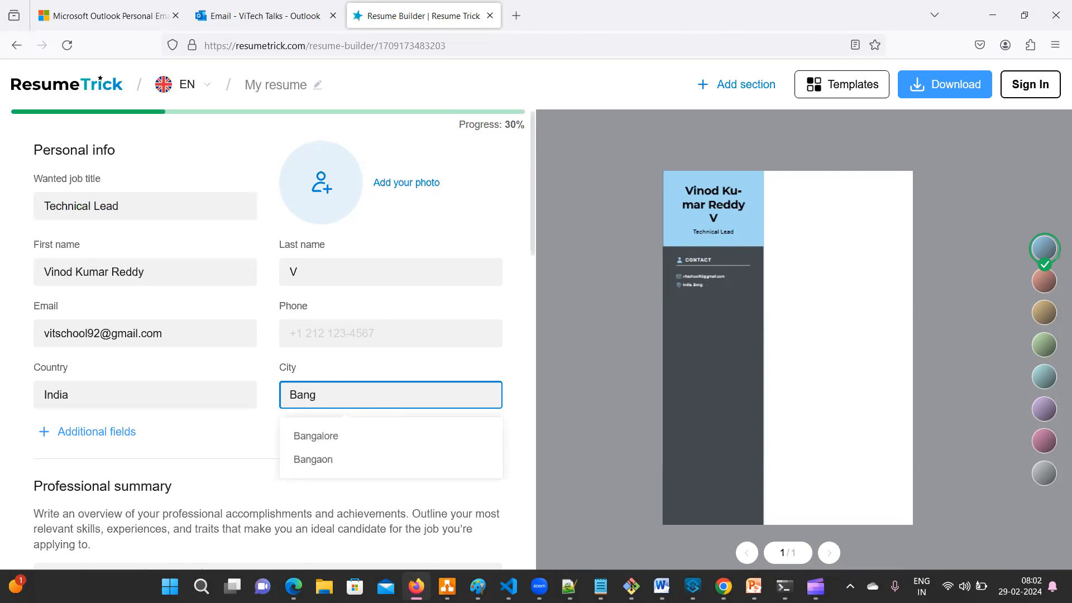
left_click(353, 436)
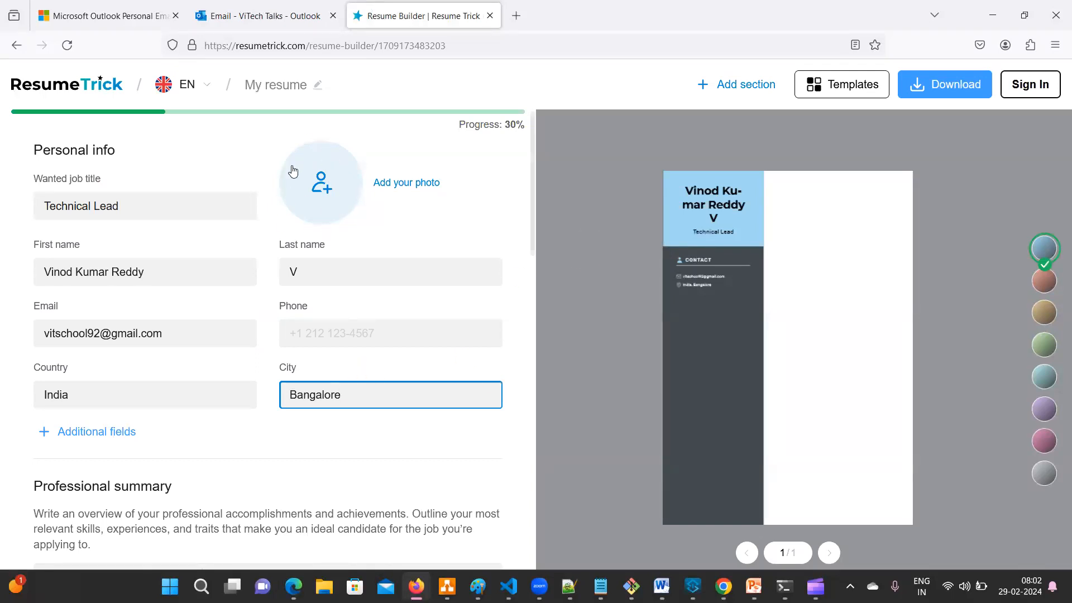
mouse_move(619, 299)
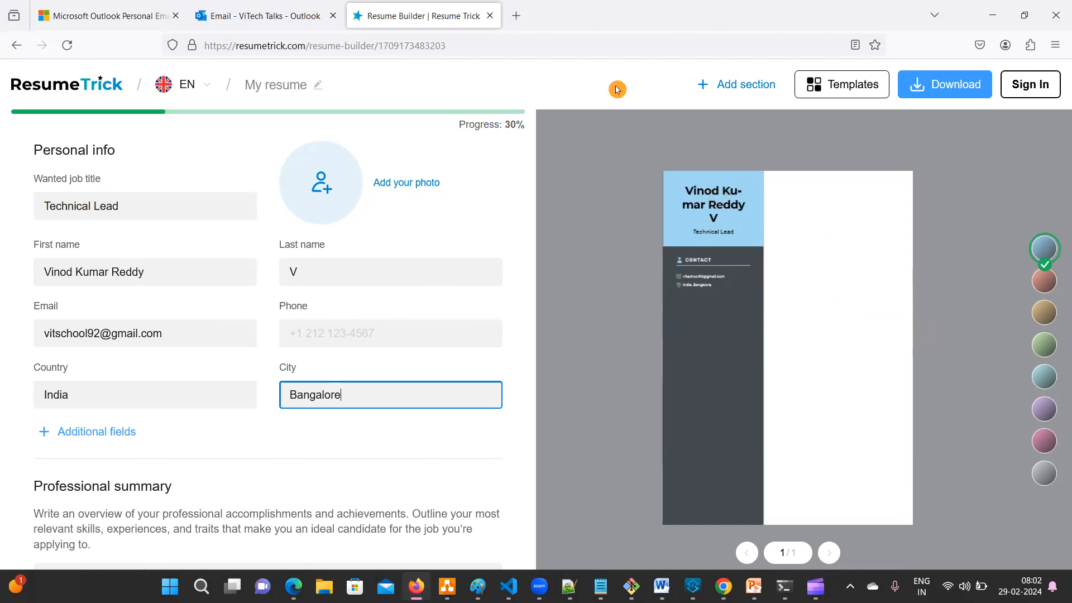
left_click_drag(727, 177, 690, 153)
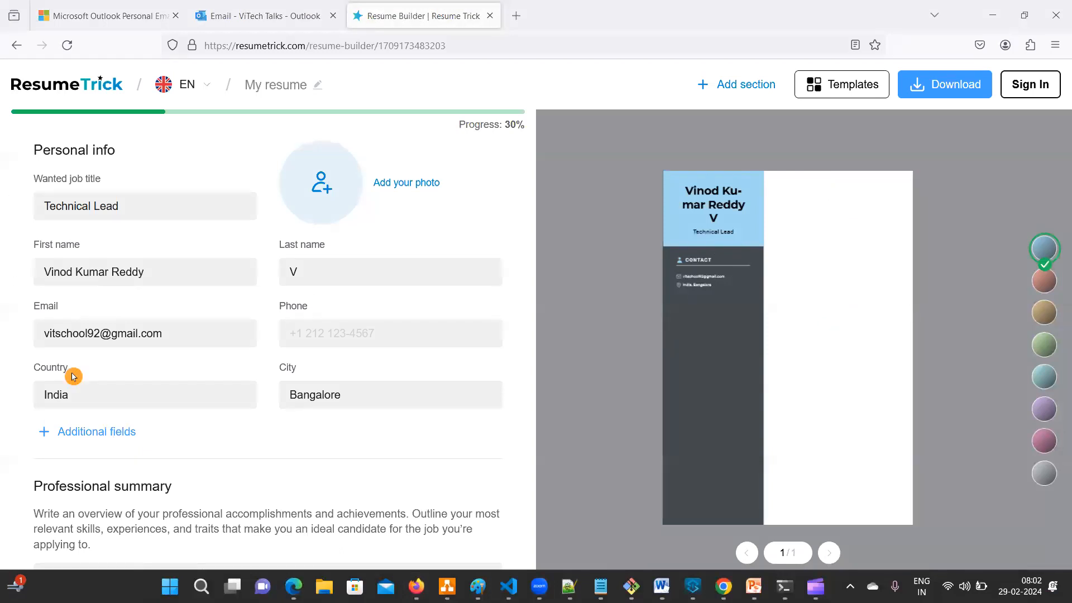
- Try the brown, green, teal, purple and pink colour schemes, settling on grey
scroll(377, 321, "down", 7)
scroll(376, 321, "up", 2)
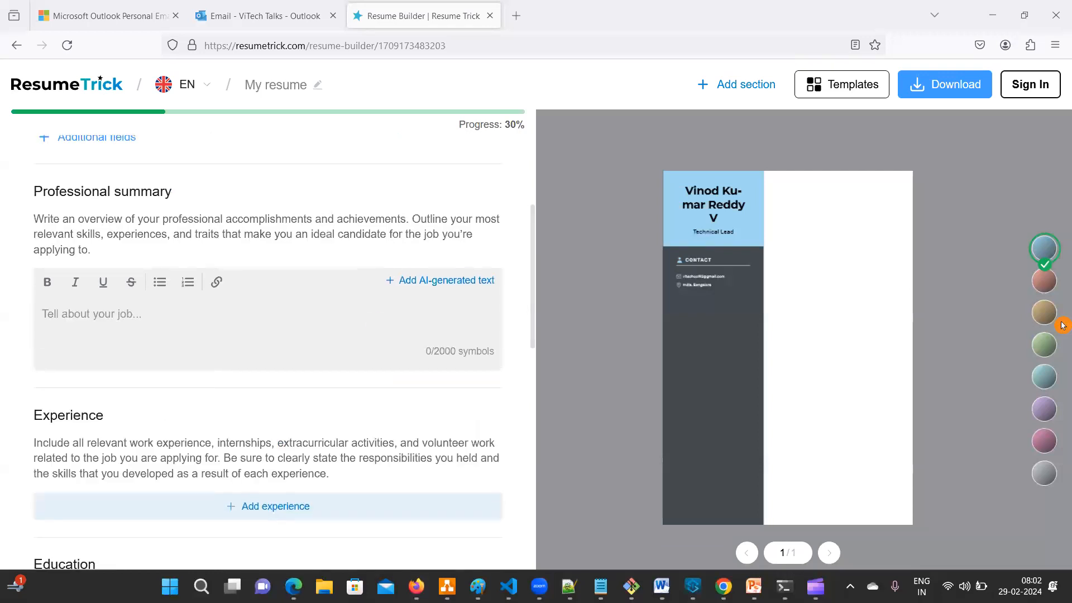
left_click(1051, 286)
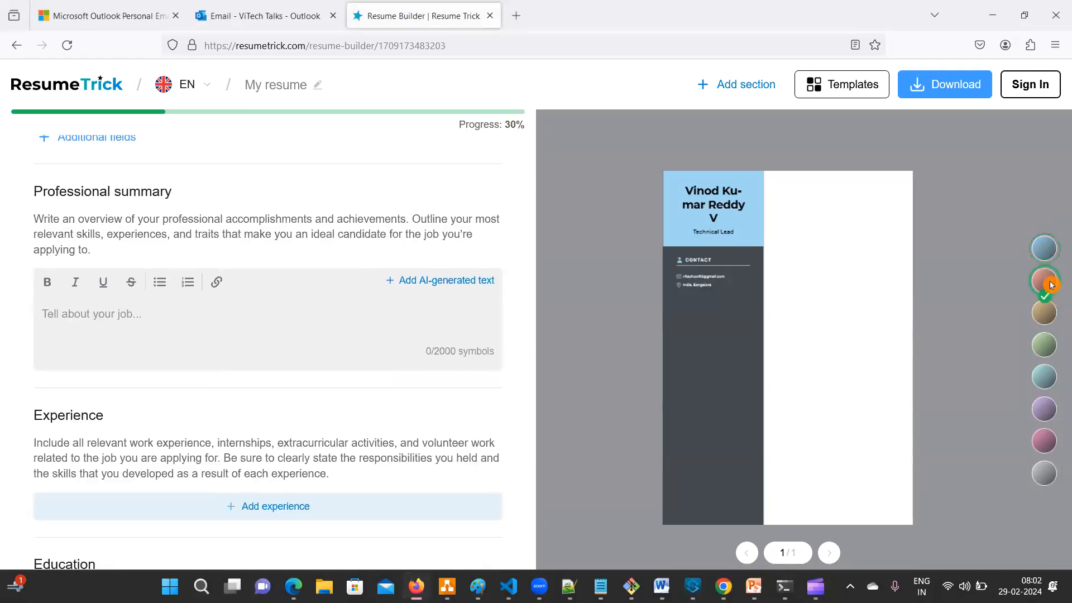
left_click(1044, 342)
left_click(1043, 378)
left_click(1044, 409)
left_click(1044, 443)
left_click(1044, 470)
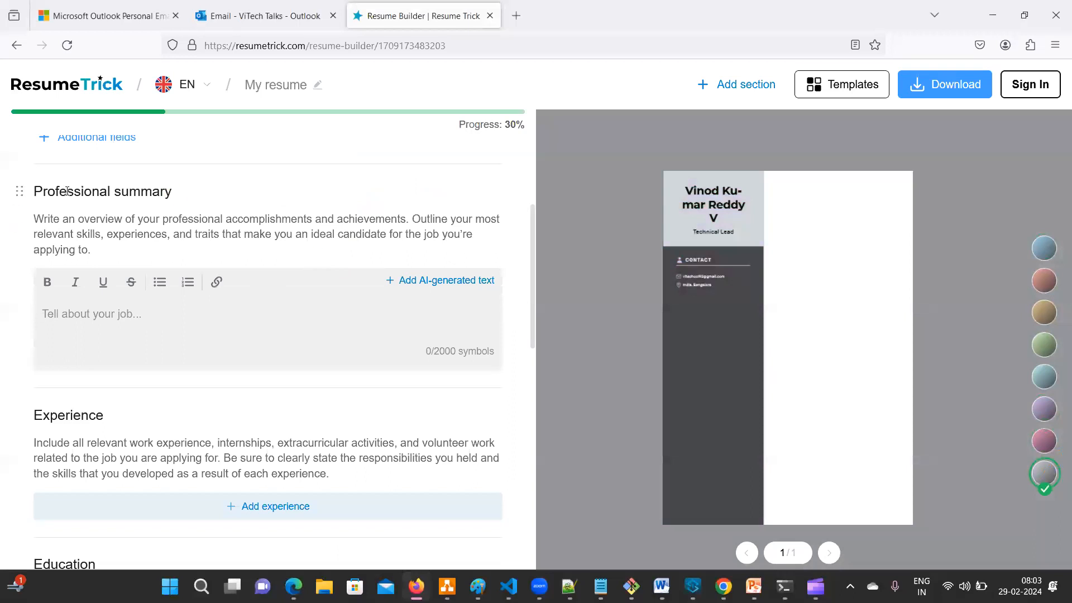
left_click_drag(39, 188, 205, 194)
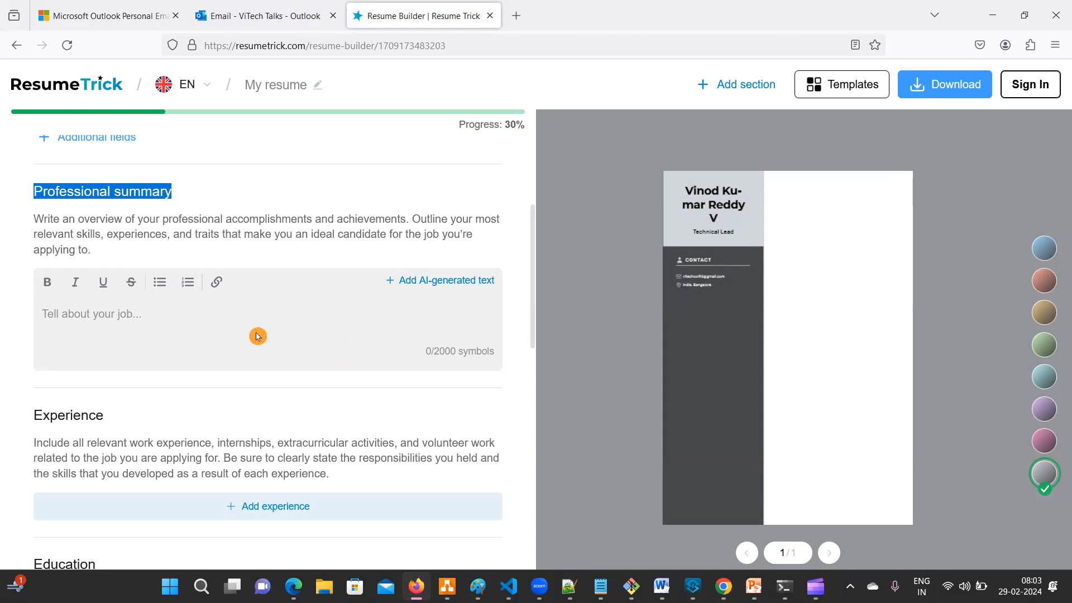
left_click(351, 344)
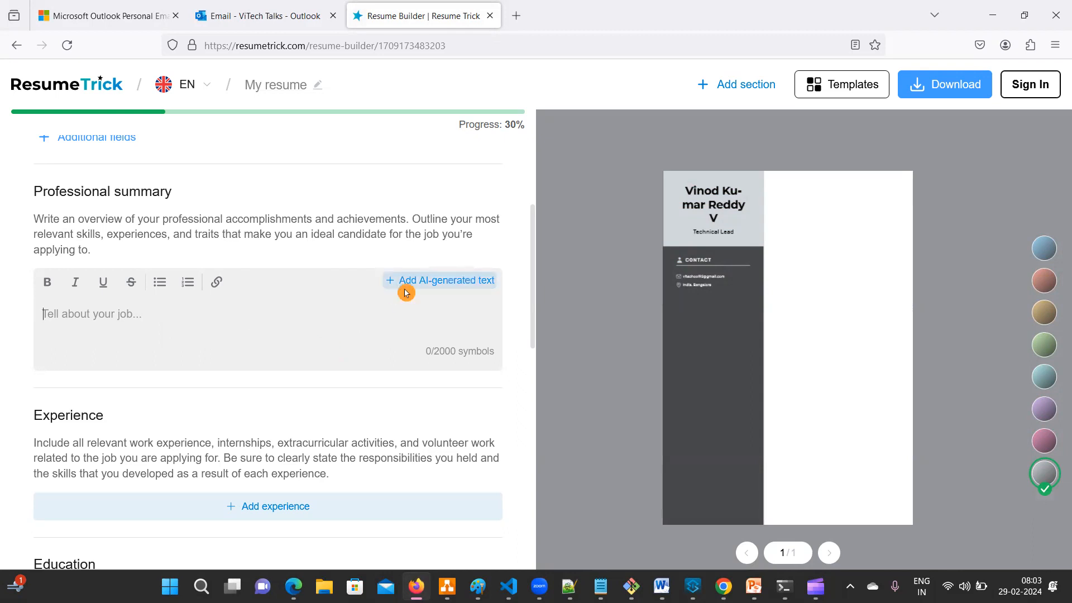
left_click(479, 288)
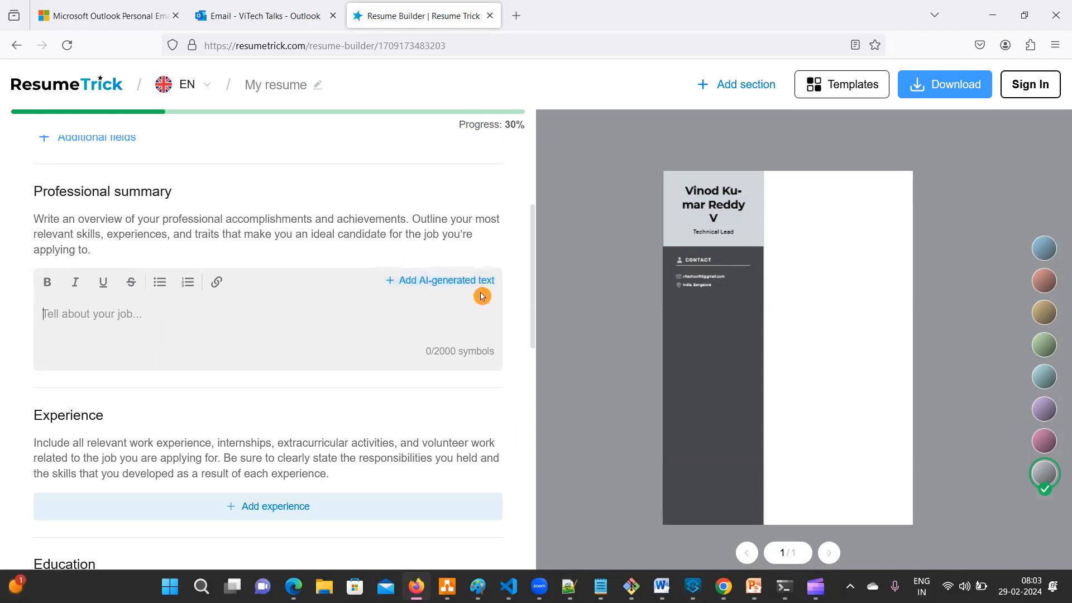
left_click(439, 282)
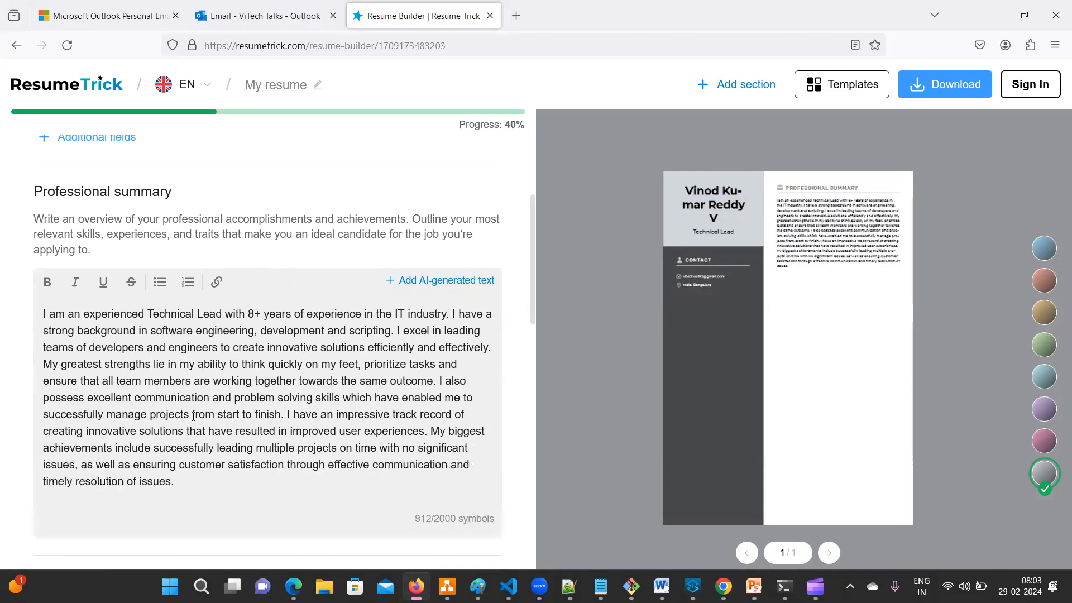
left_click_drag(47, 314, 439, 319)
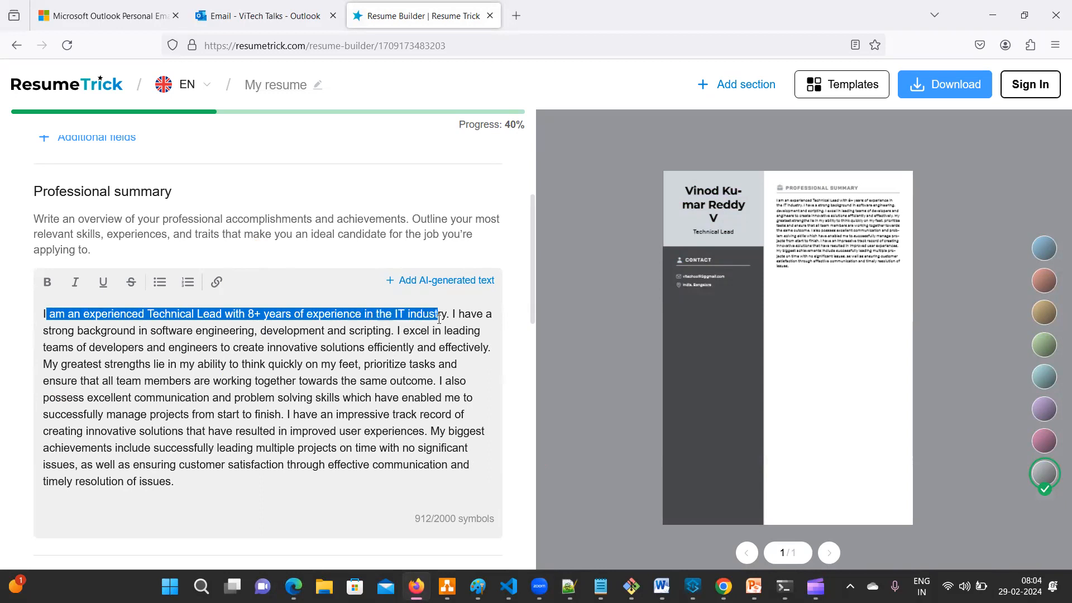
left_click(218, 331)
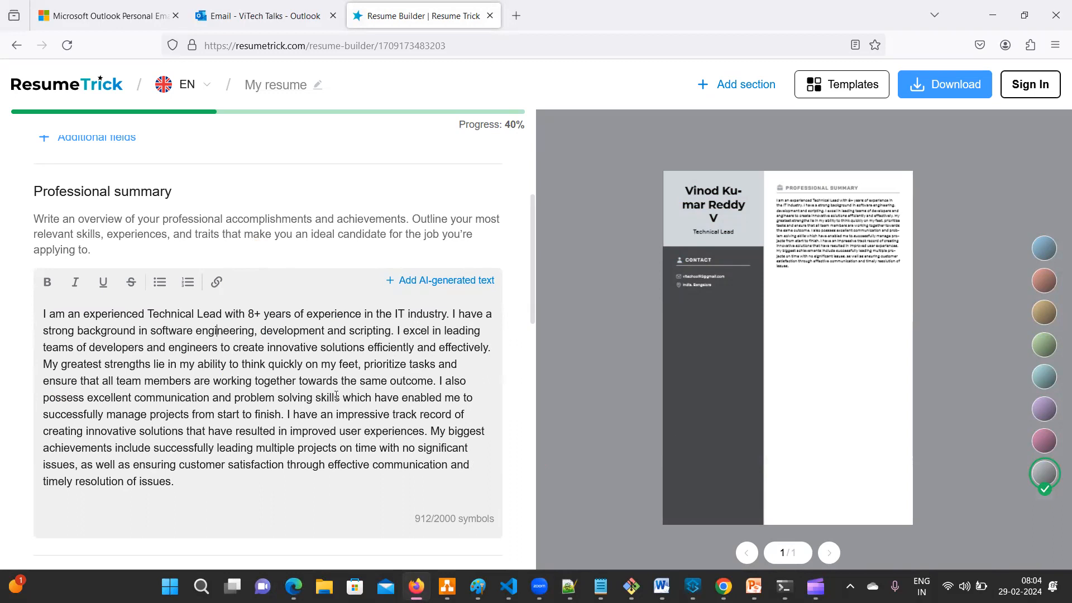
scroll(336, 395, "down", 3)
left_click_drag(211, 336, 170, 318)
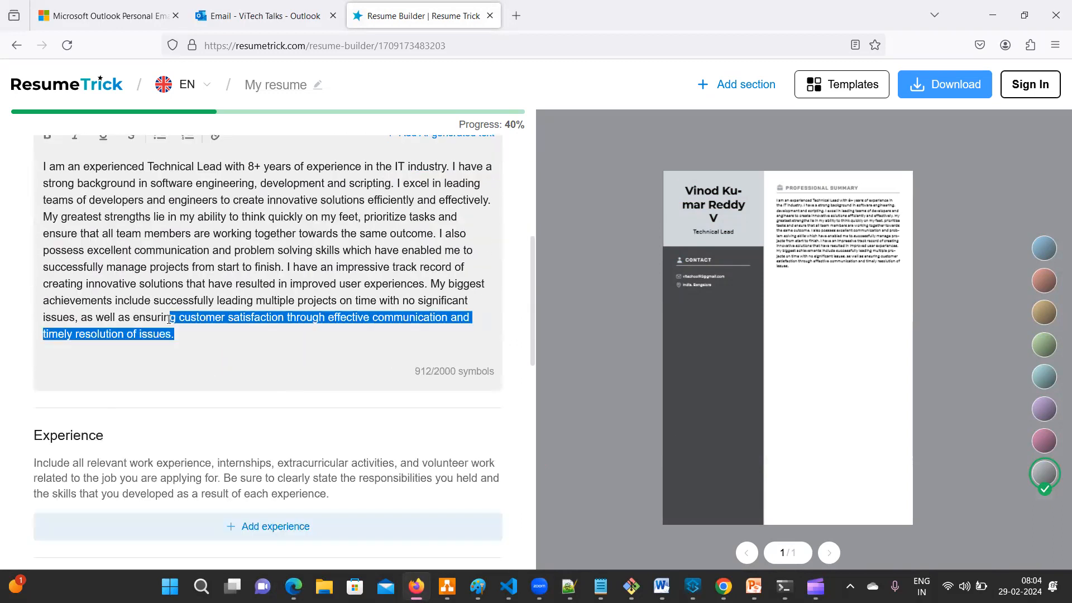
scroll(194, 327, "up", 4)
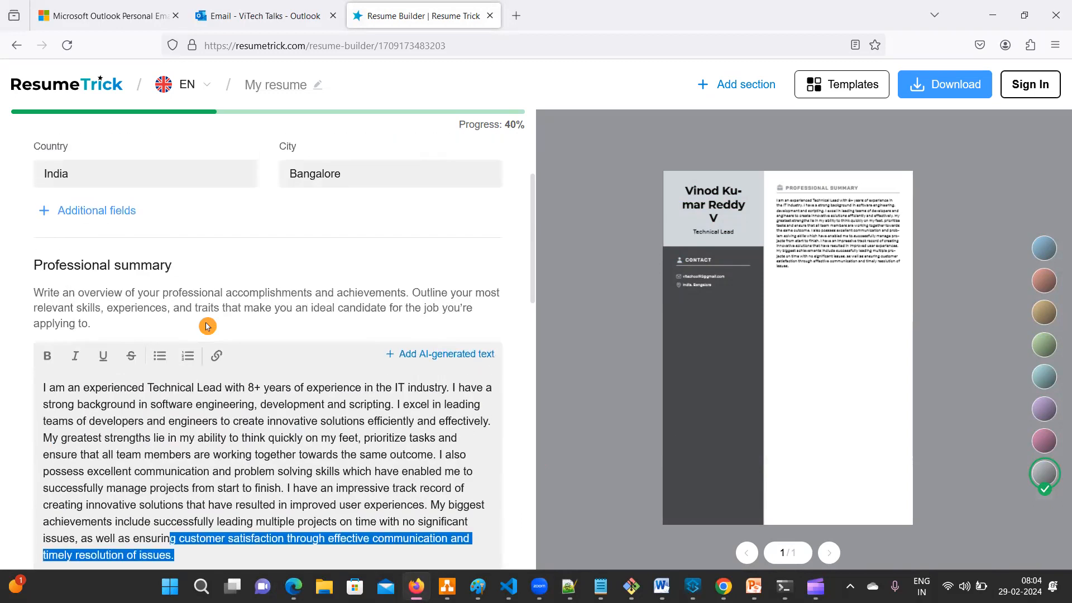
scroll(287, 422, "down", 6)
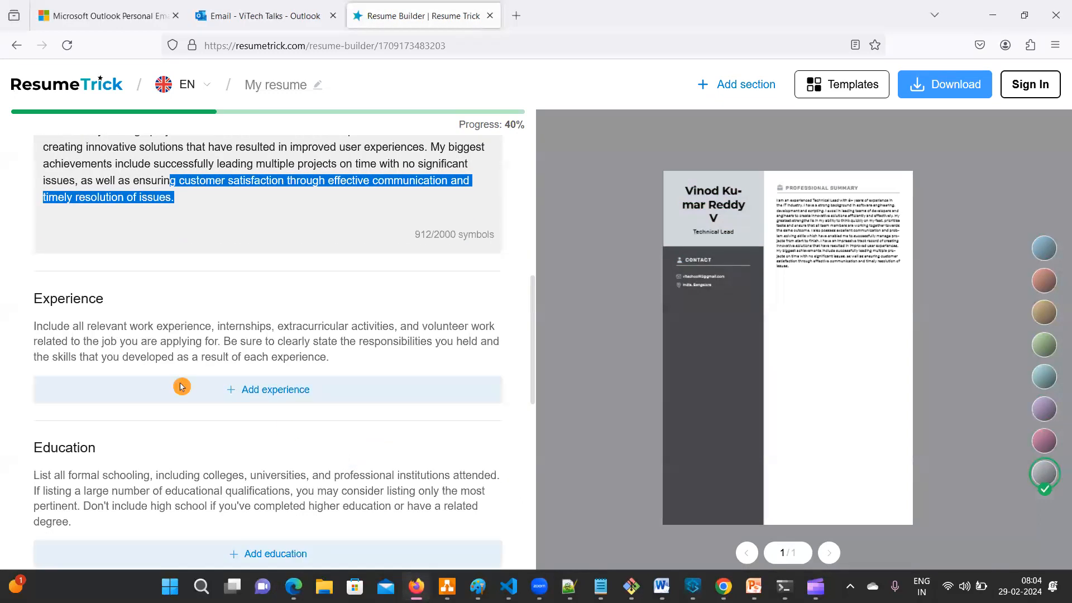
- Add an experience entry: MuleSoft Developer at ViTech, Bangalore, India
left_click(270, 379)
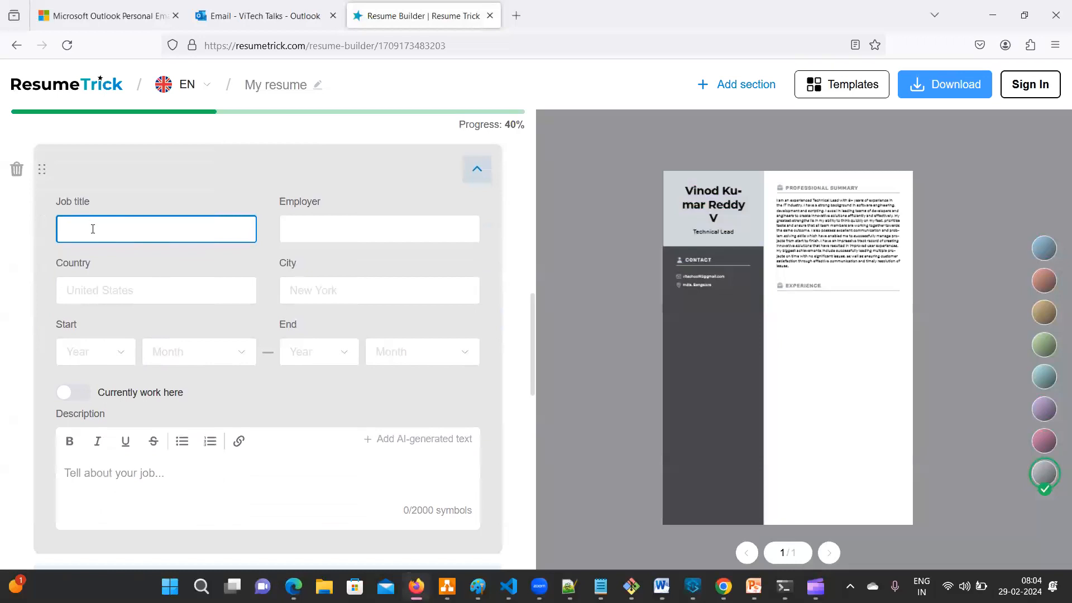
type("MuleSoft Developer")
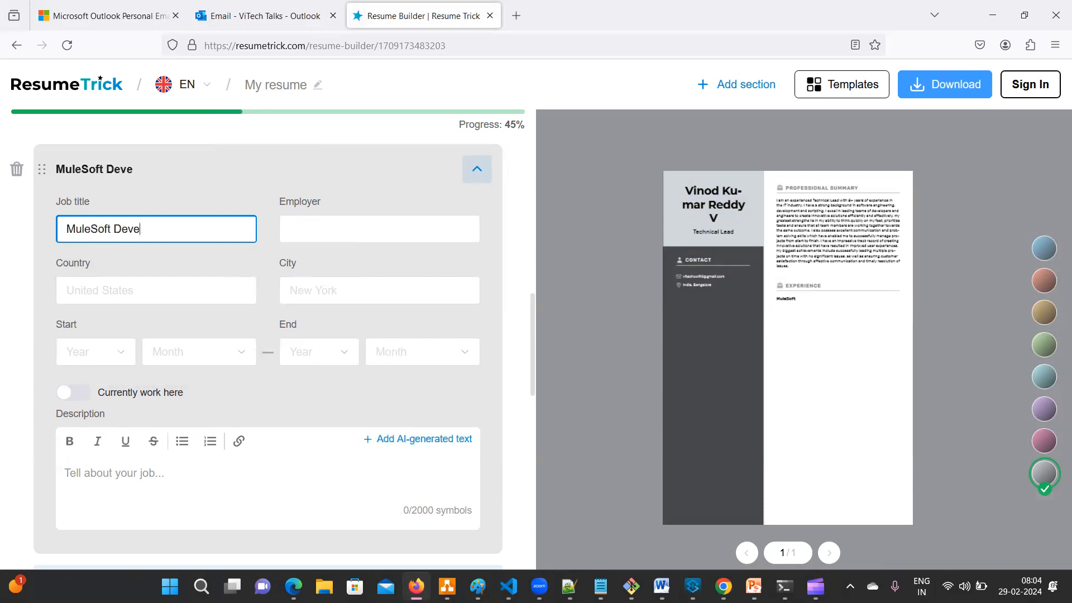
left_click(381, 233)
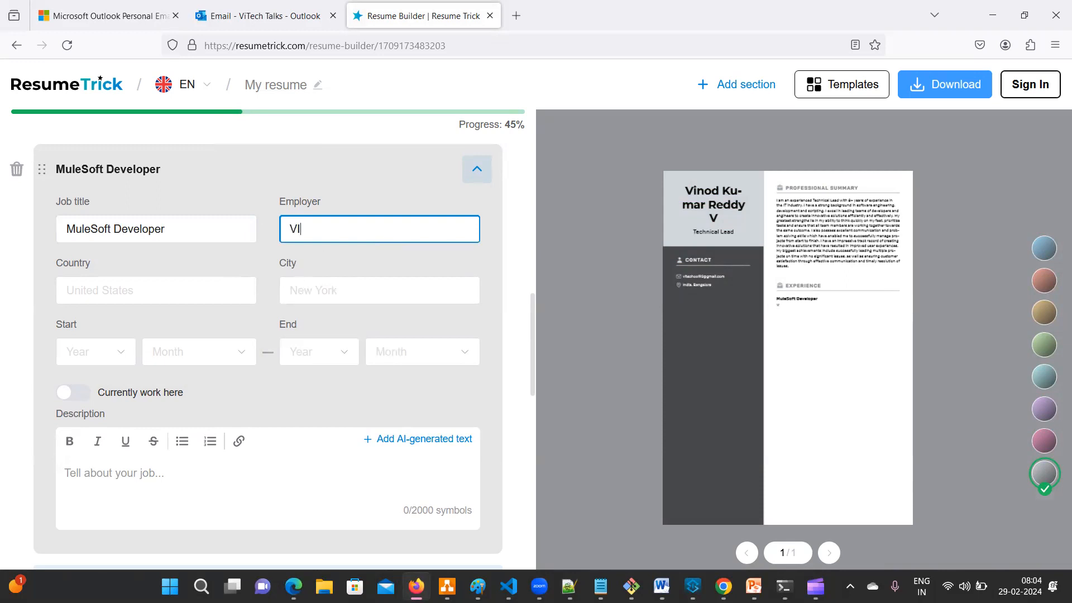
type("ViTech")
left_click(197, 294)
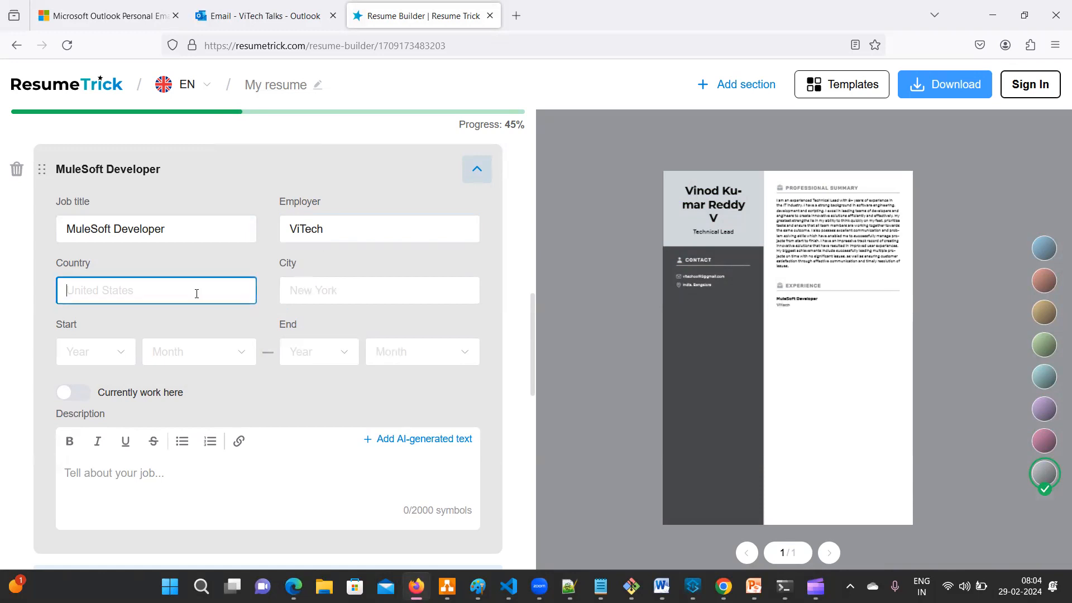
type("India")
left_click(382, 291)
type("B")
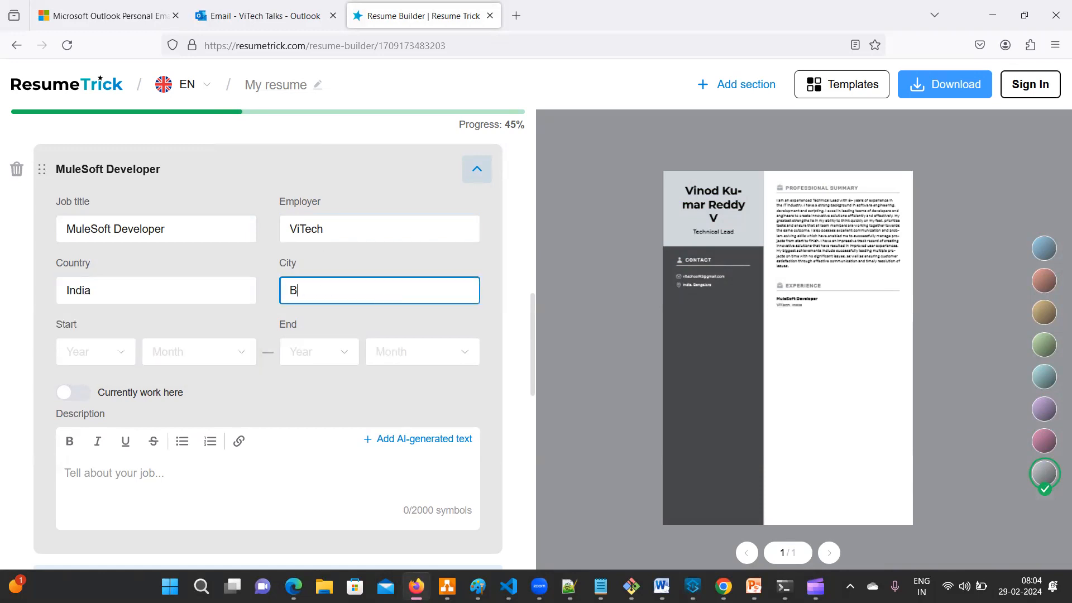
type("angalore")
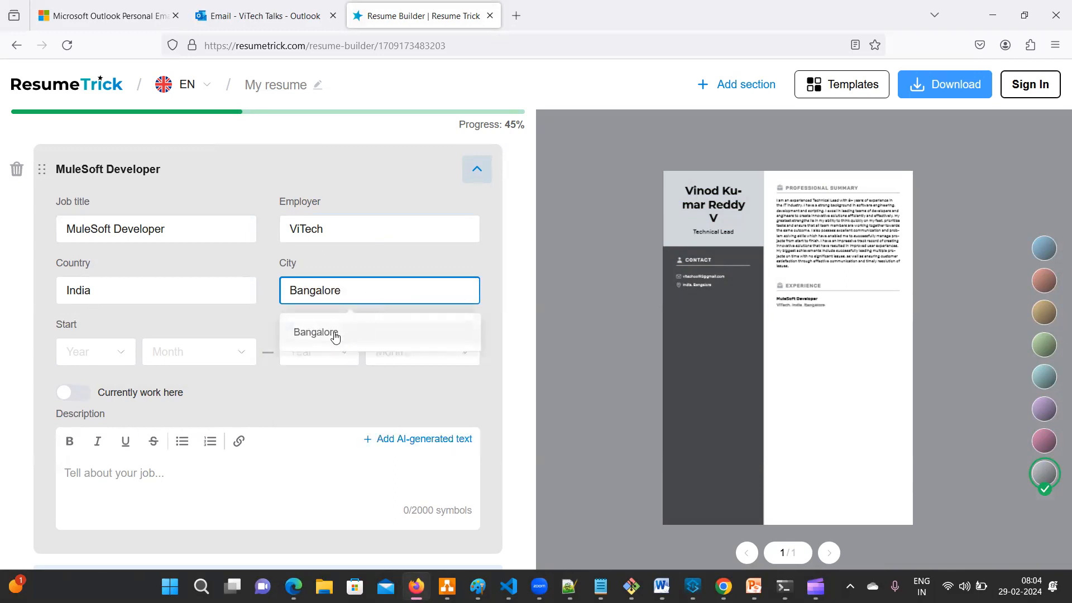
left_click(334, 335)
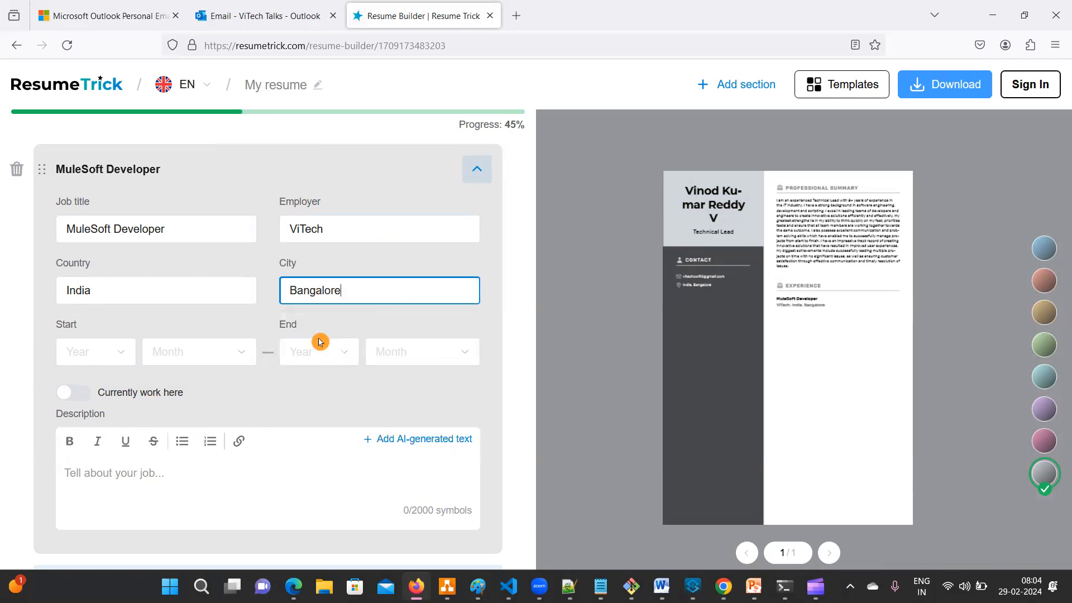
- Set the job's start date to March 2023 and mark it as current
left_click(103, 356)
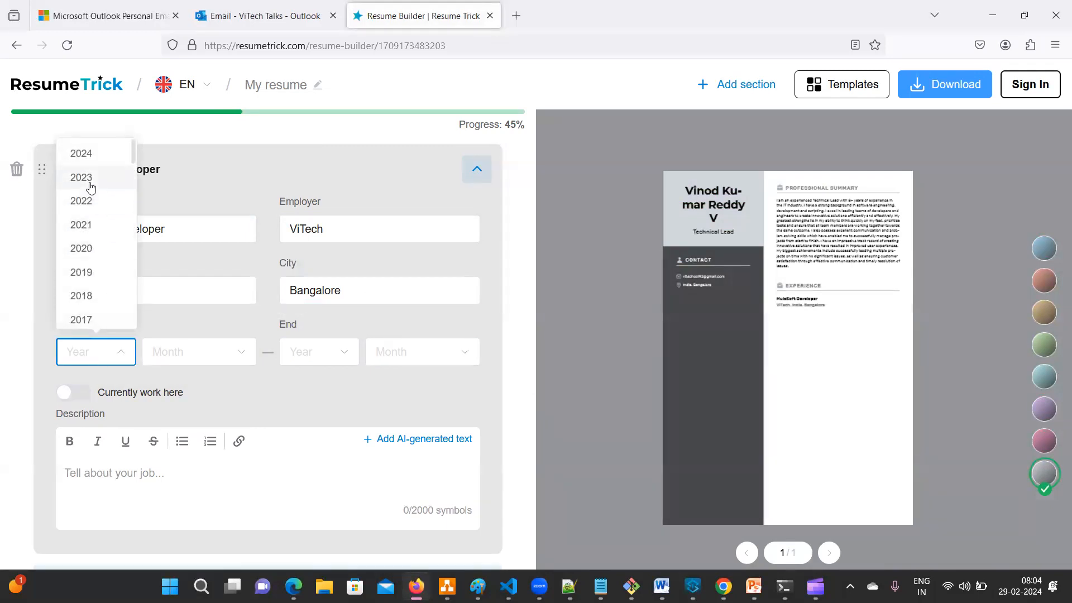
left_click(91, 187)
left_click(231, 351)
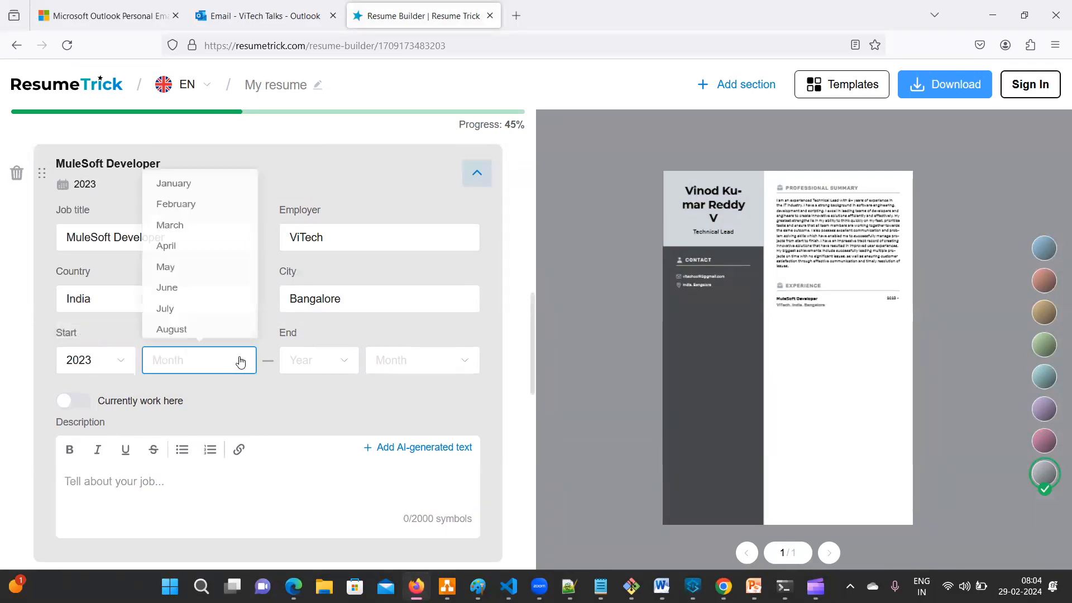
left_click(177, 214)
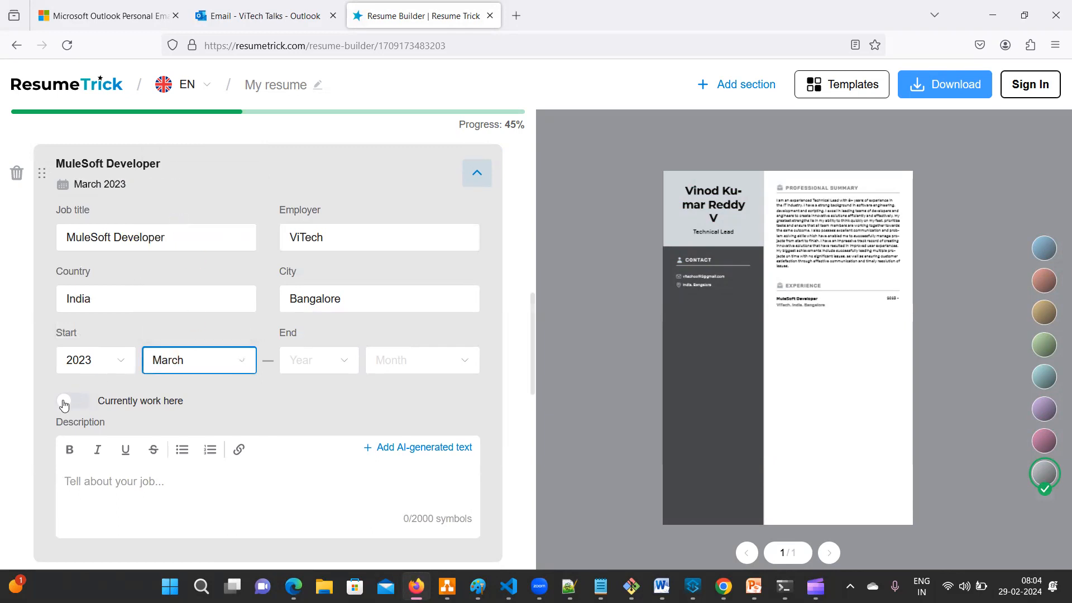
left_click(78, 403)
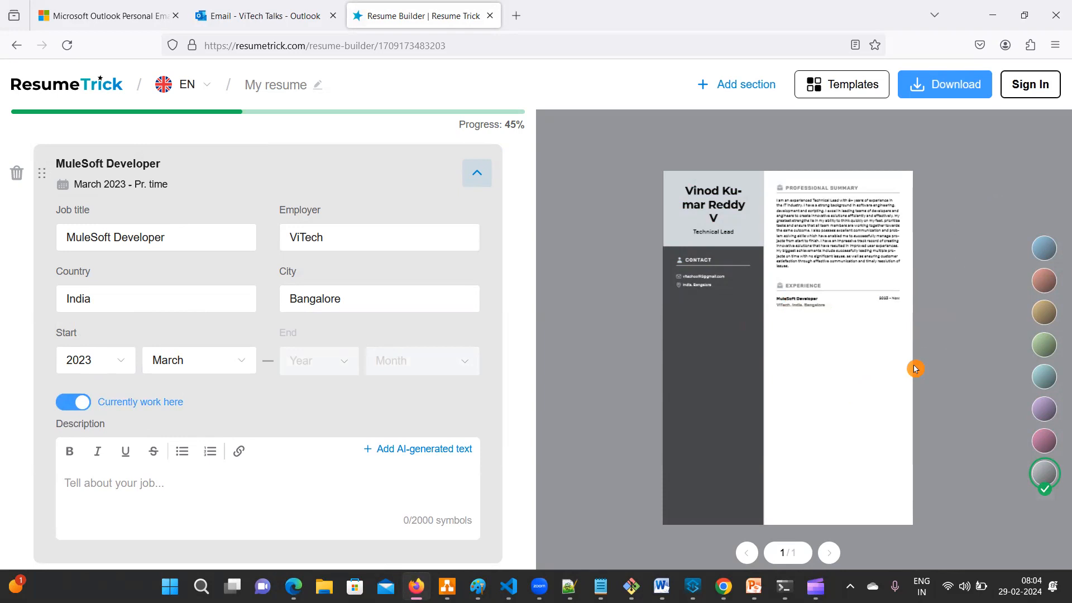
key("ctrl+plus")
key("ctrl+plus")
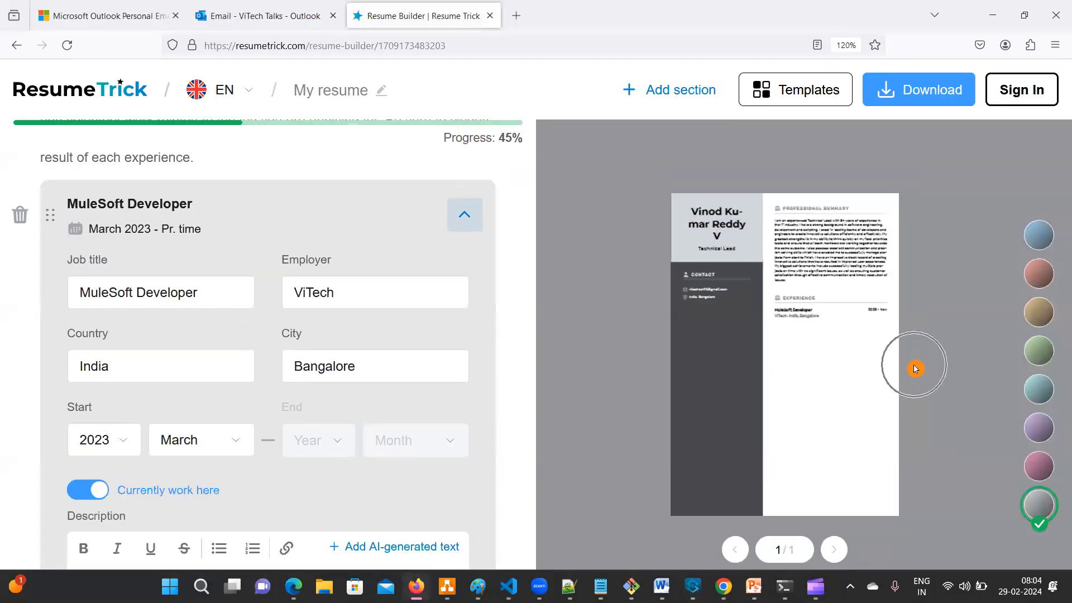
key("ctrl+minus")
key("ctrl+minus")
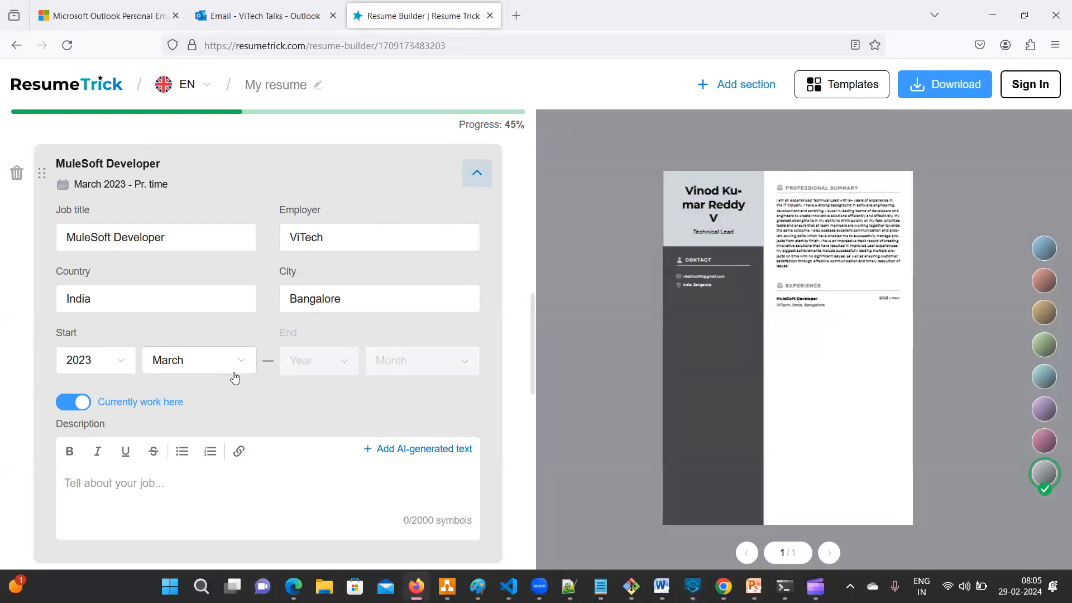
- Generate an AI description for the MuleSoft Developer job and select the resulting text
scroll(390, 418, "down", 2)
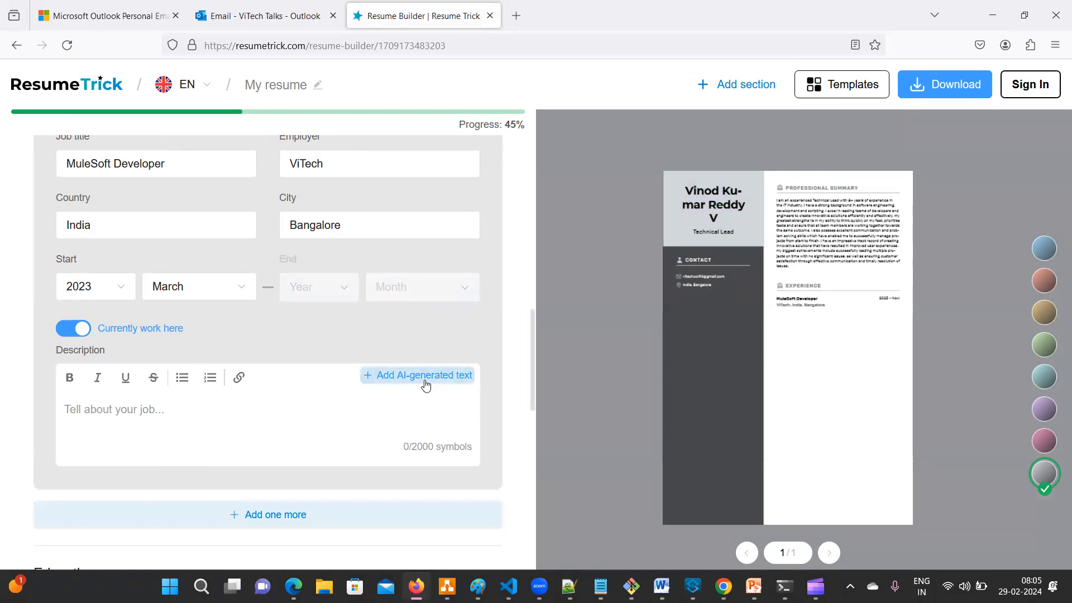
left_click(425, 383)
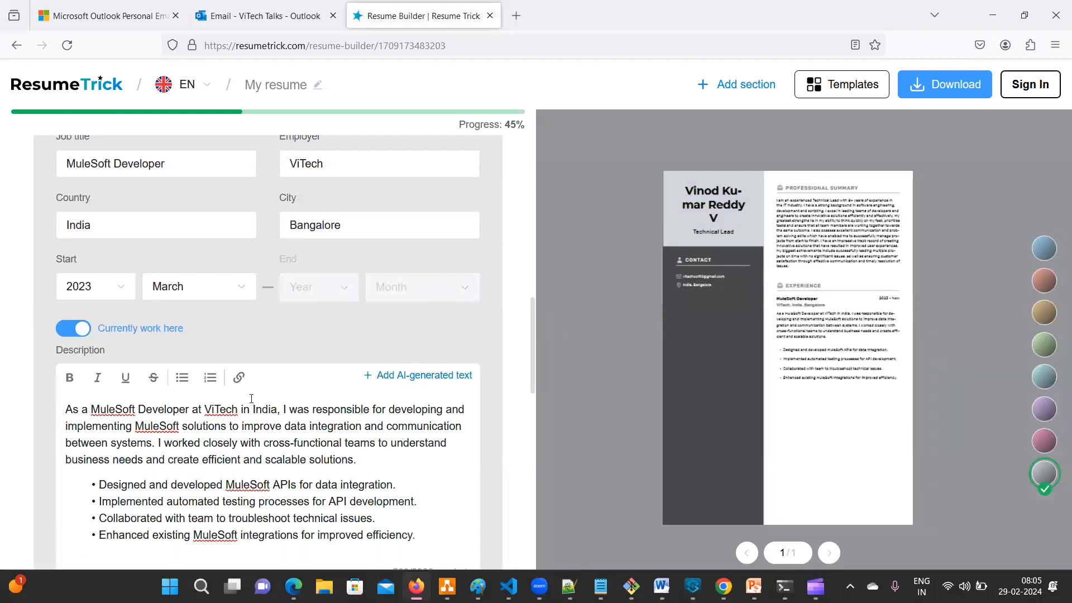
scroll(252, 398, "down", 3)
left_click_drag(447, 385, 31, 265)
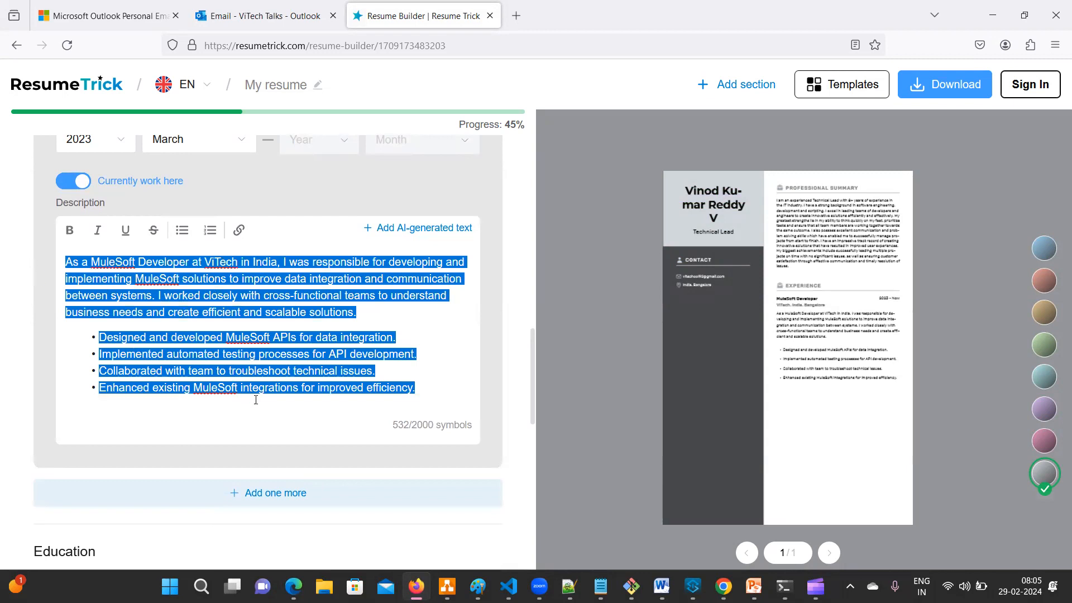
scroll(230, 358, "down", 7)
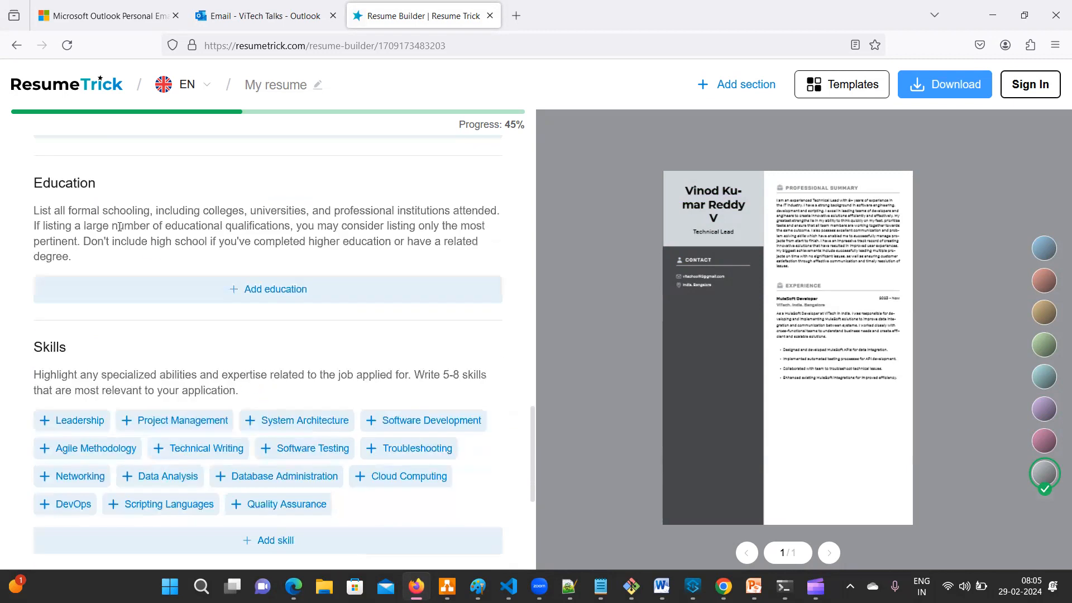
- Keep MuleSoft at Expert and add Azure rated Experienced with four stars
scroll(238, 335, "down", 4)
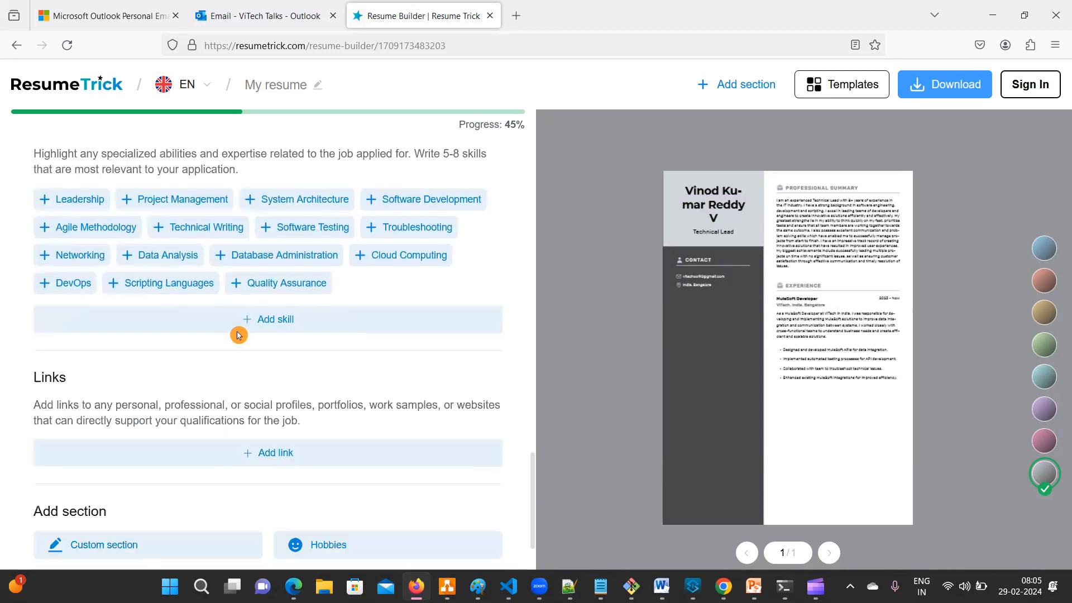
left_click(292, 320)
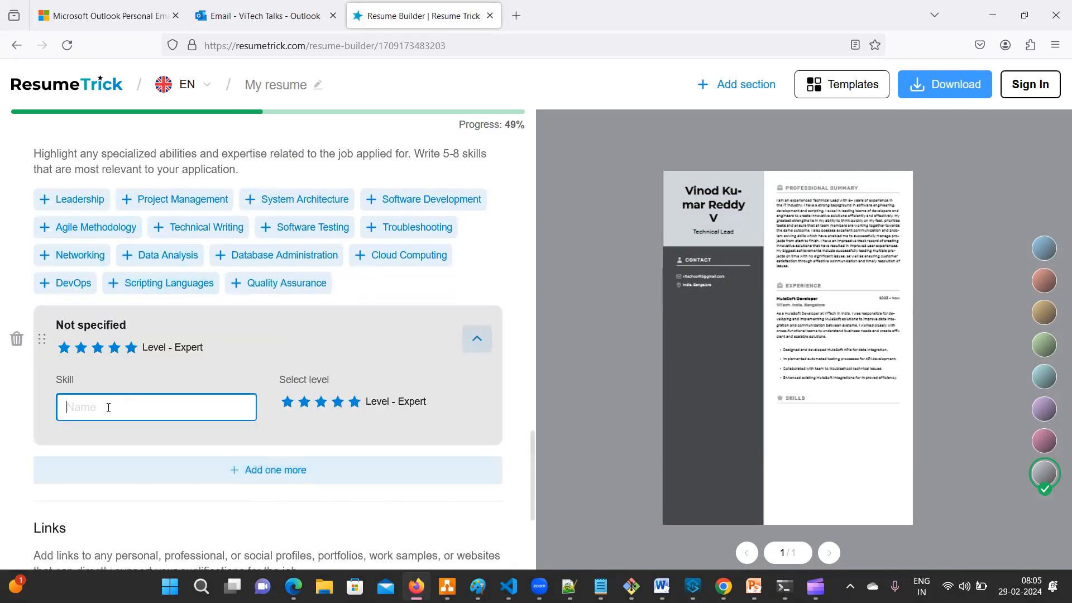
type("MuleSoft")
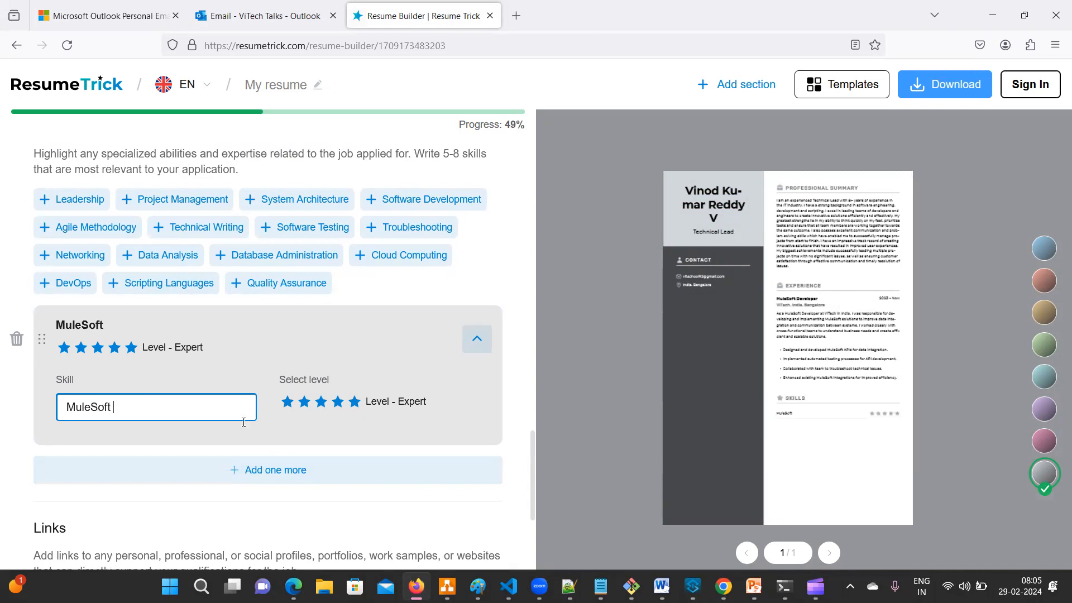
left_click(354, 407)
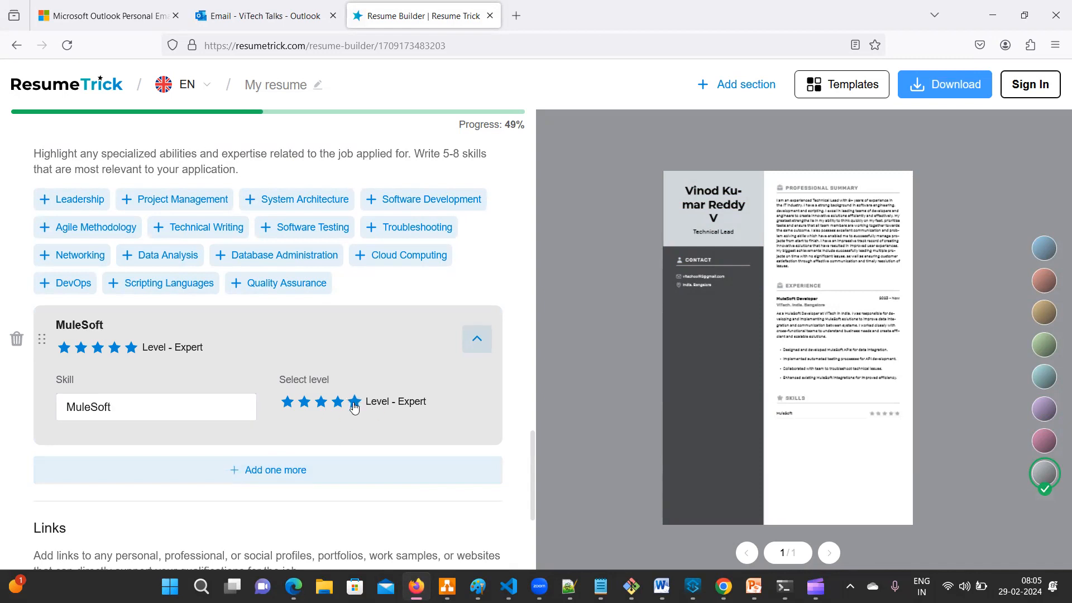
left_click(267, 474)
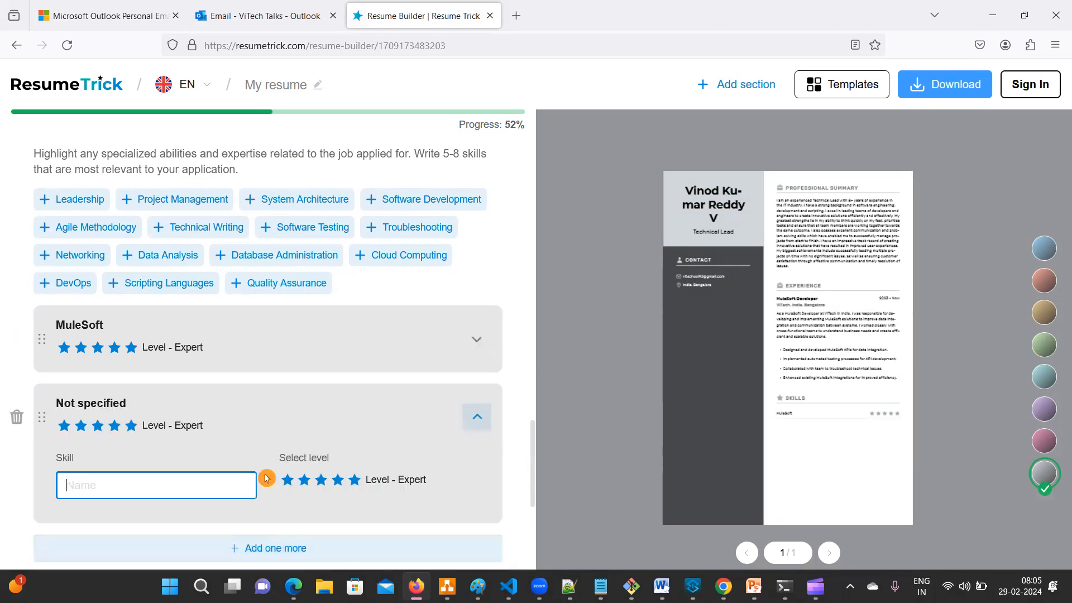
scroll(142, 315, "down", 4)
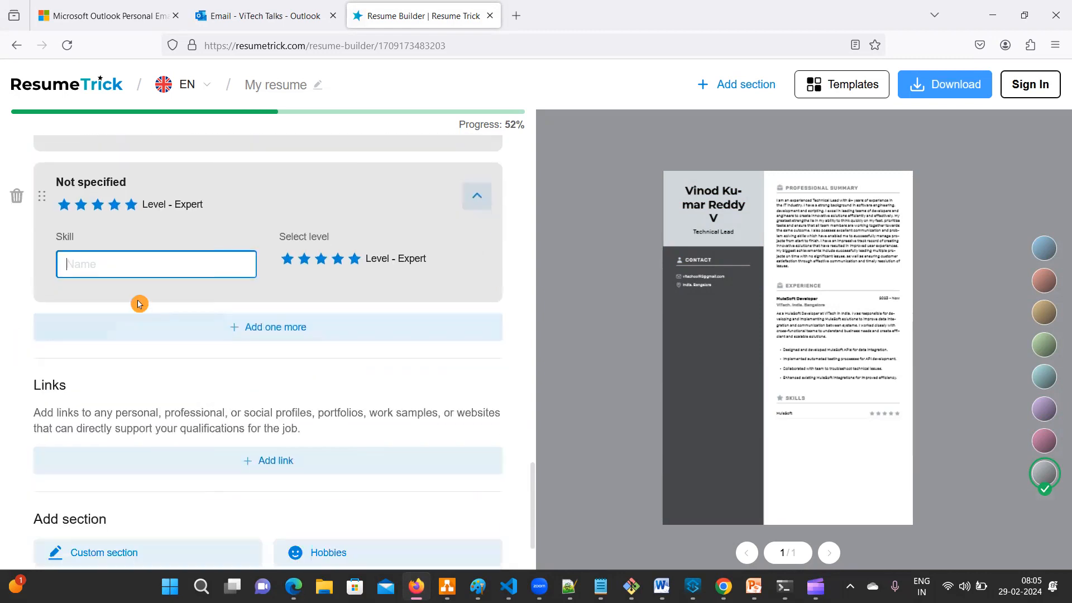
type("Azure")
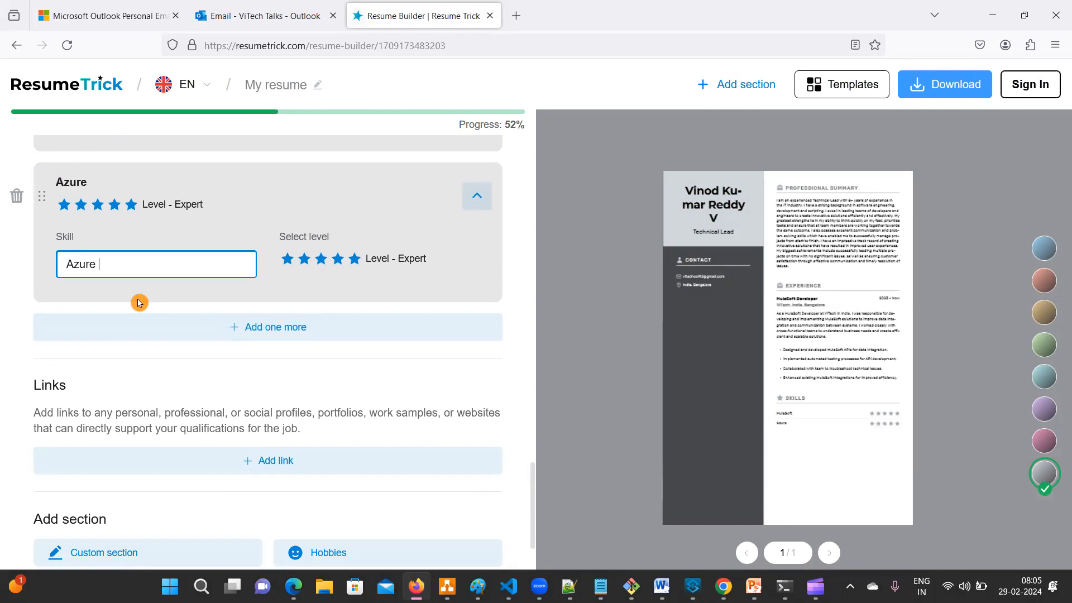
left_click(340, 260)
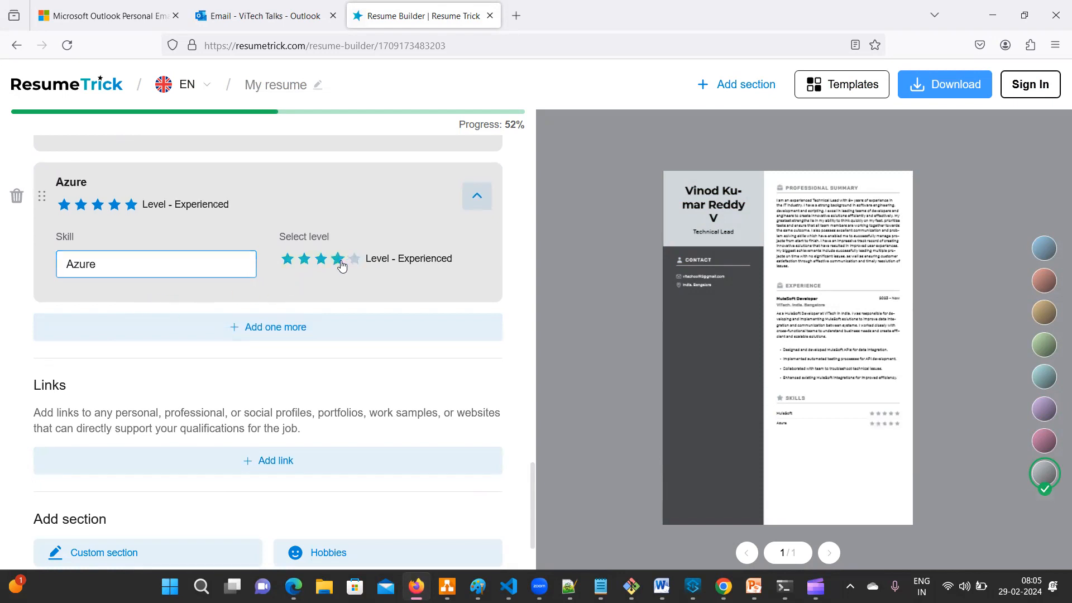
- Add Java and Python skills, each rated Experienced with four stars
left_click(292, 328)
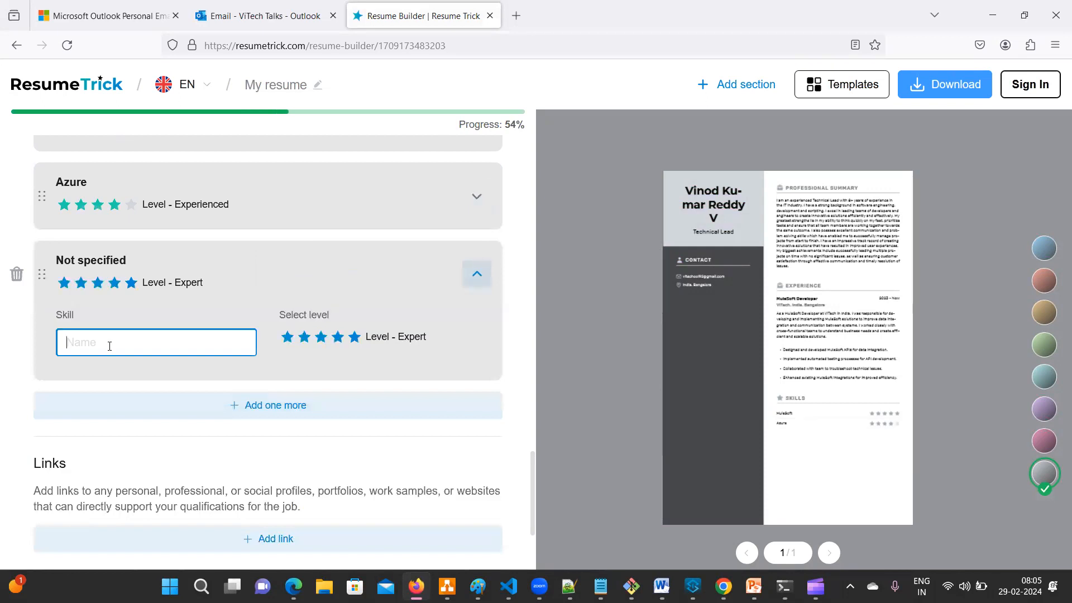
type("Java")
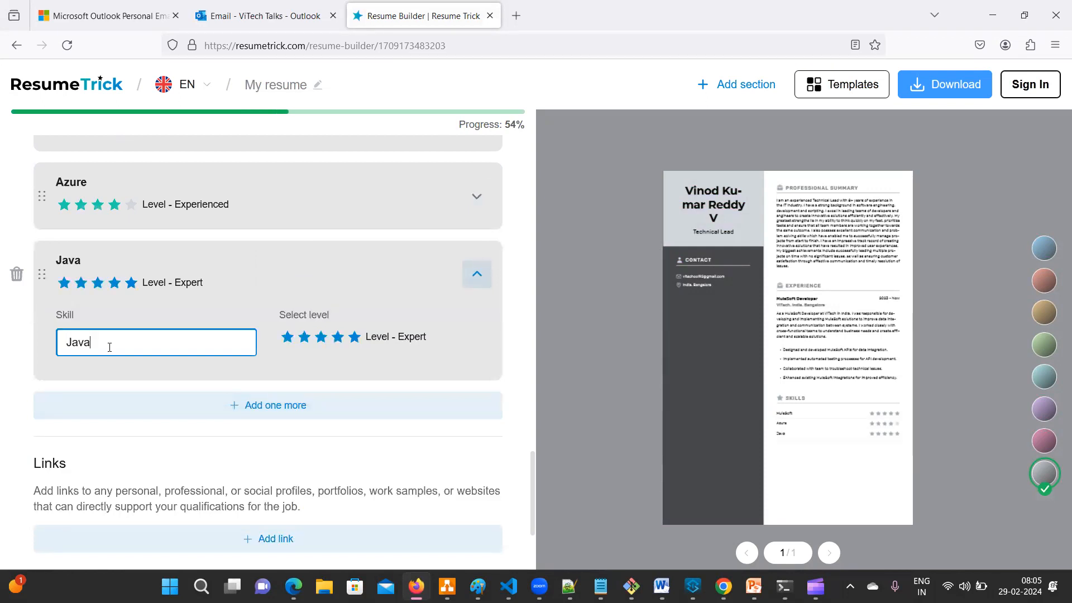
left_click(342, 346)
left_click(285, 404)
left_click(67, 416)
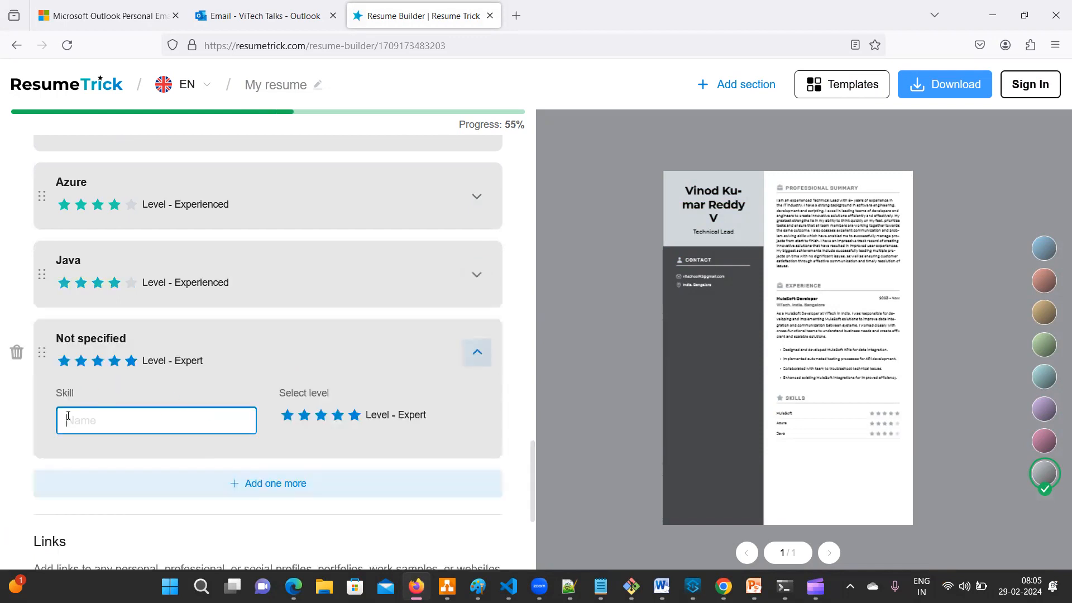
type("Python")
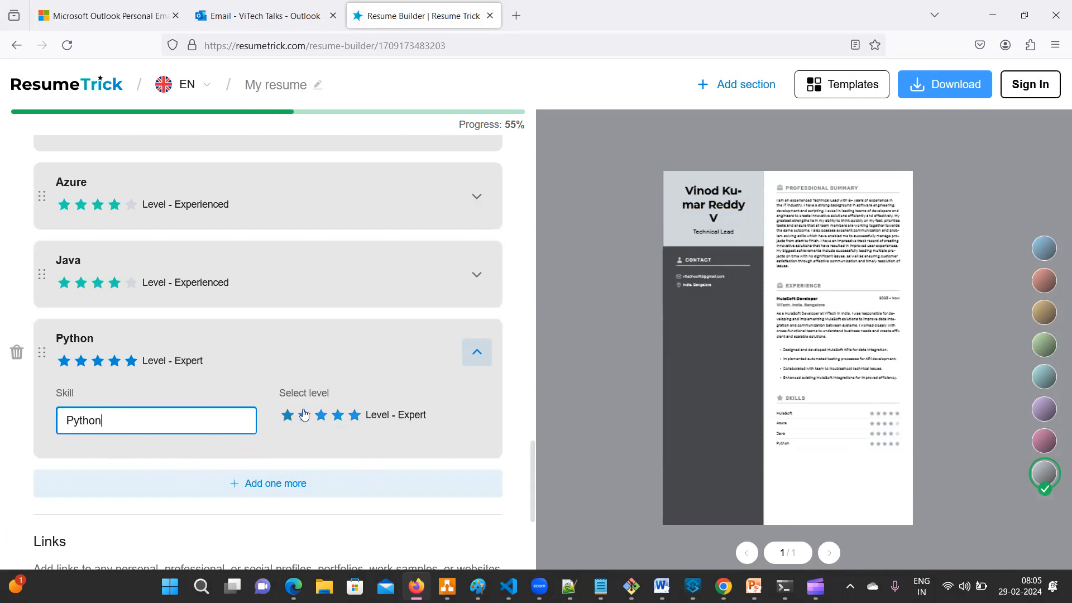
left_click(337, 416)
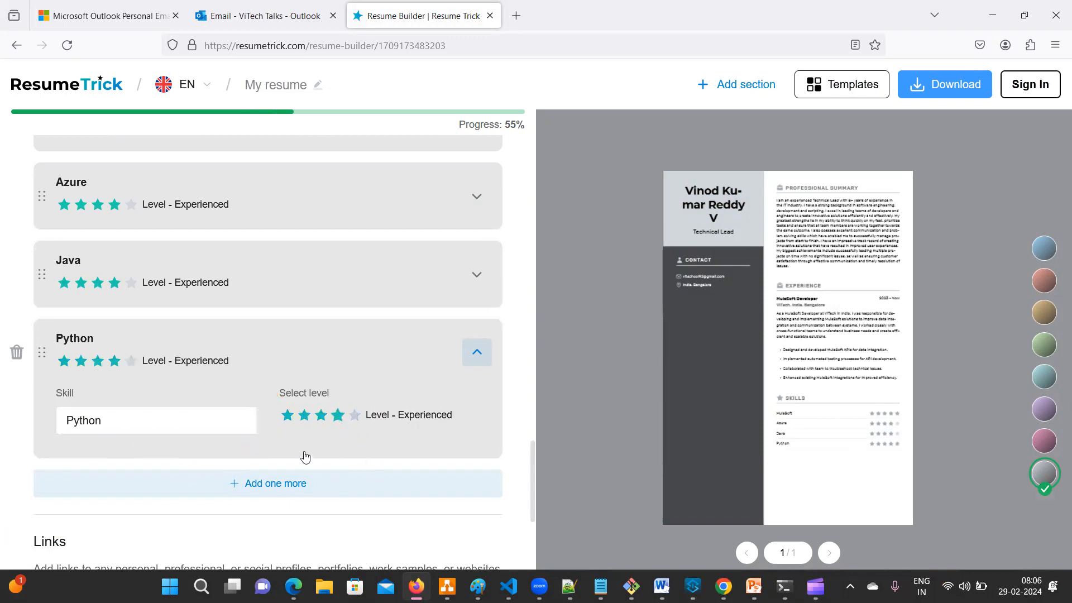
left_click(268, 483)
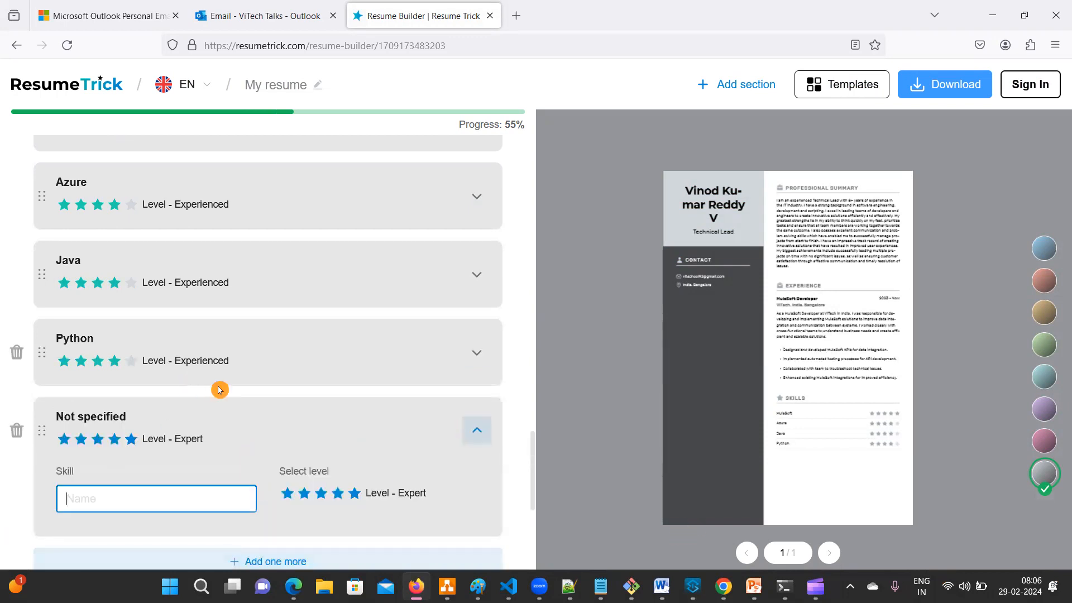
scroll(215, 387, "up", 3)
scroll(196, 391, "down", 5)
scroll(187, 394, "up", 5)
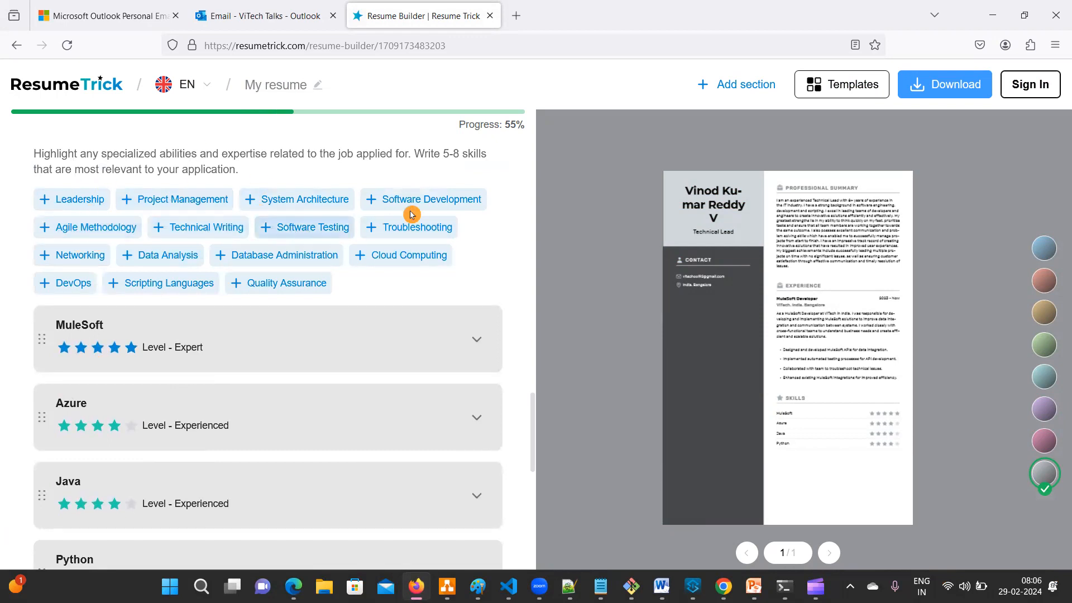
- Add the suggested Agile Methodology and Software Development skills and check each skill card's details
left_click(86, 230)
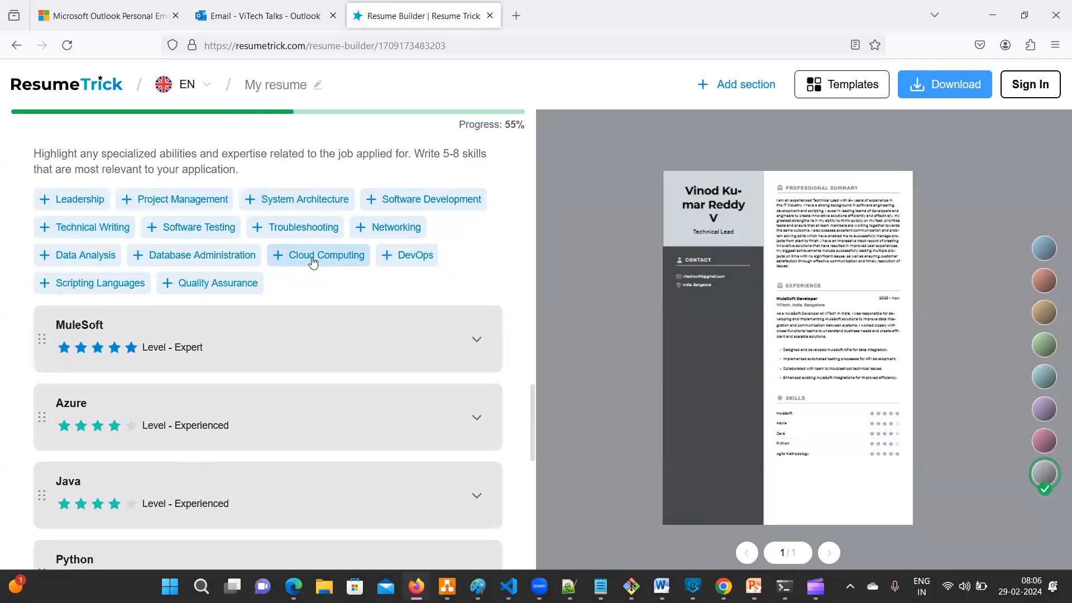
left_click(403, 206)
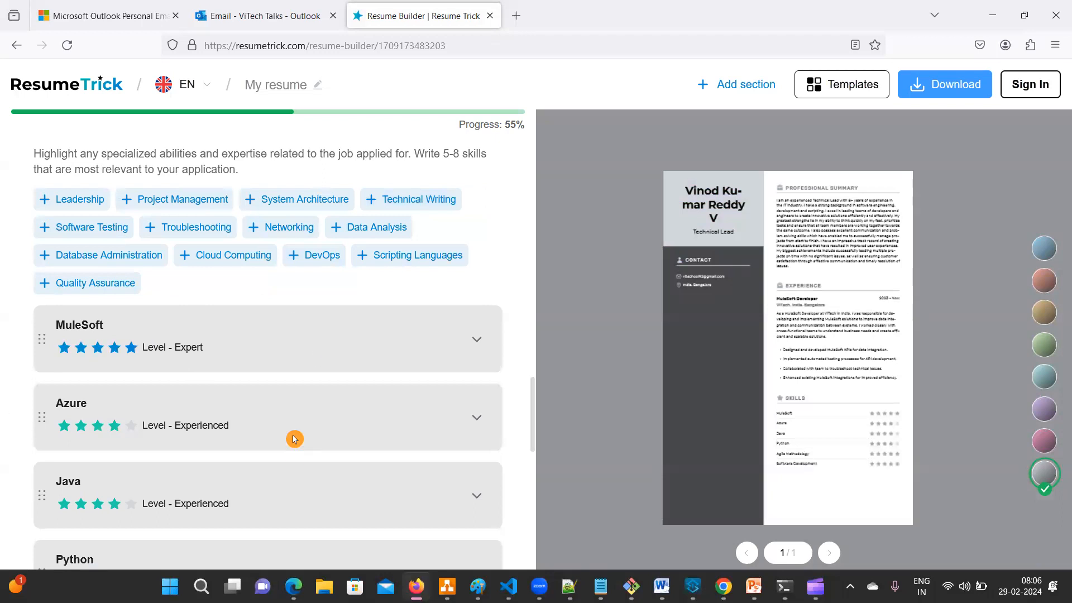
scroll(294, 438, "down", 8)
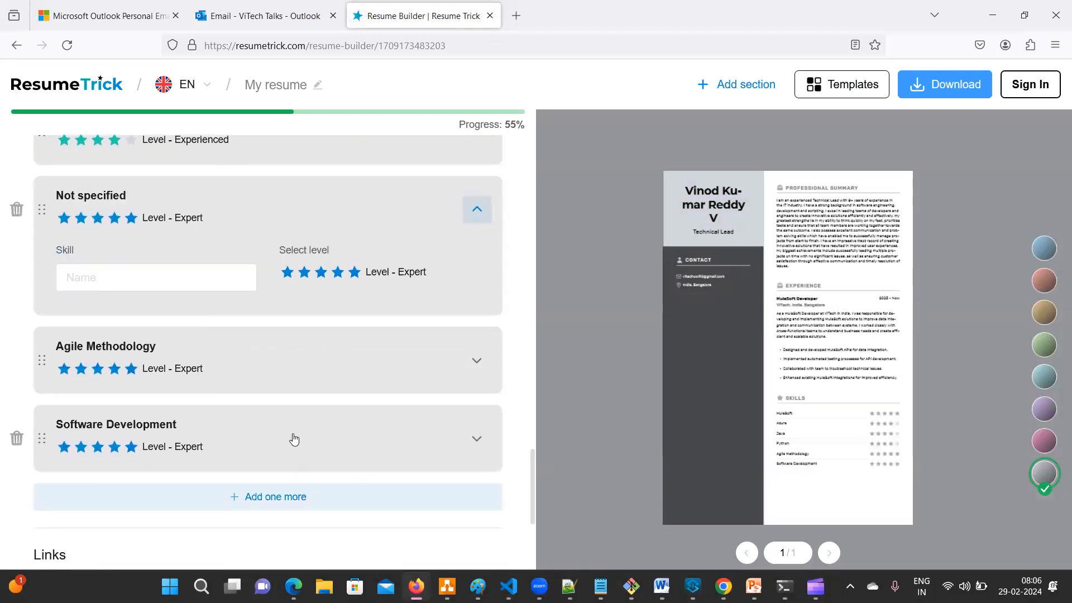
left_click(119, 375)
left_click(118, 451)
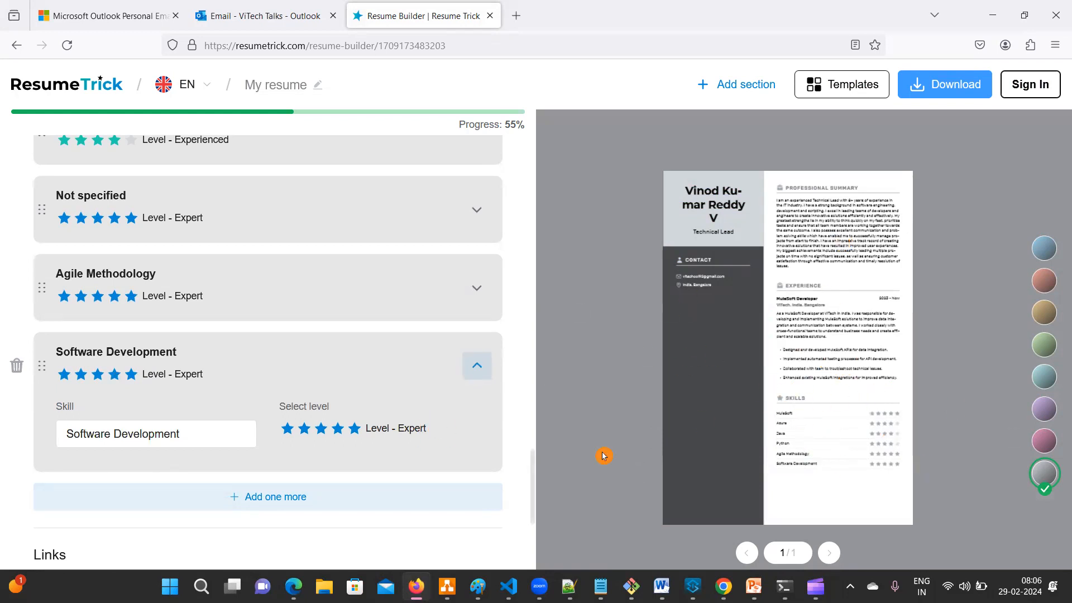
scroll(266, 393, "down", 1)
scroll(266, 392, "down", 5)
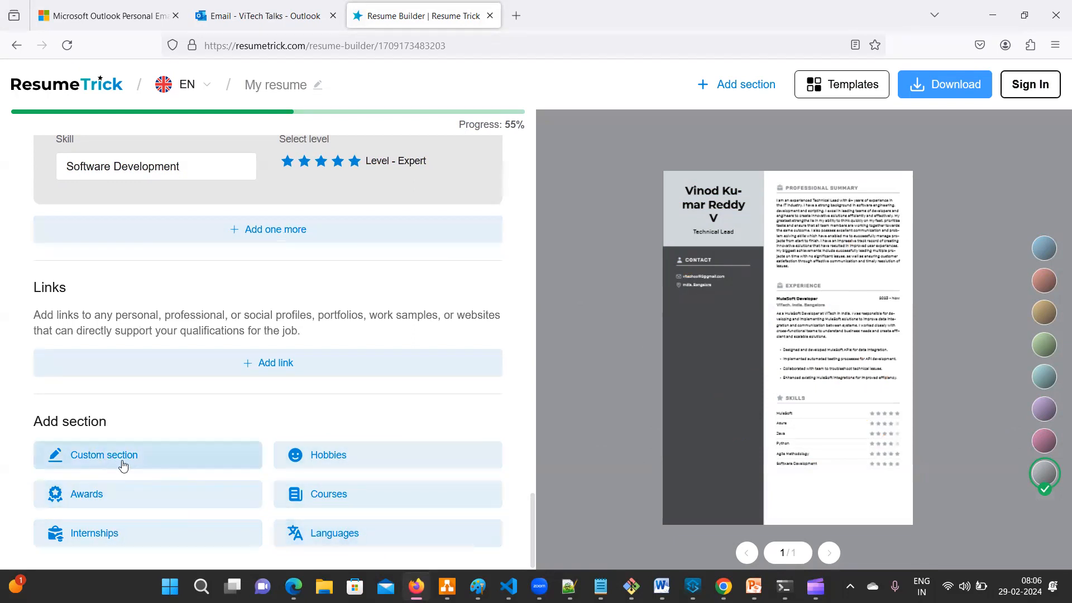
scroll(123, 464, "up", 2)
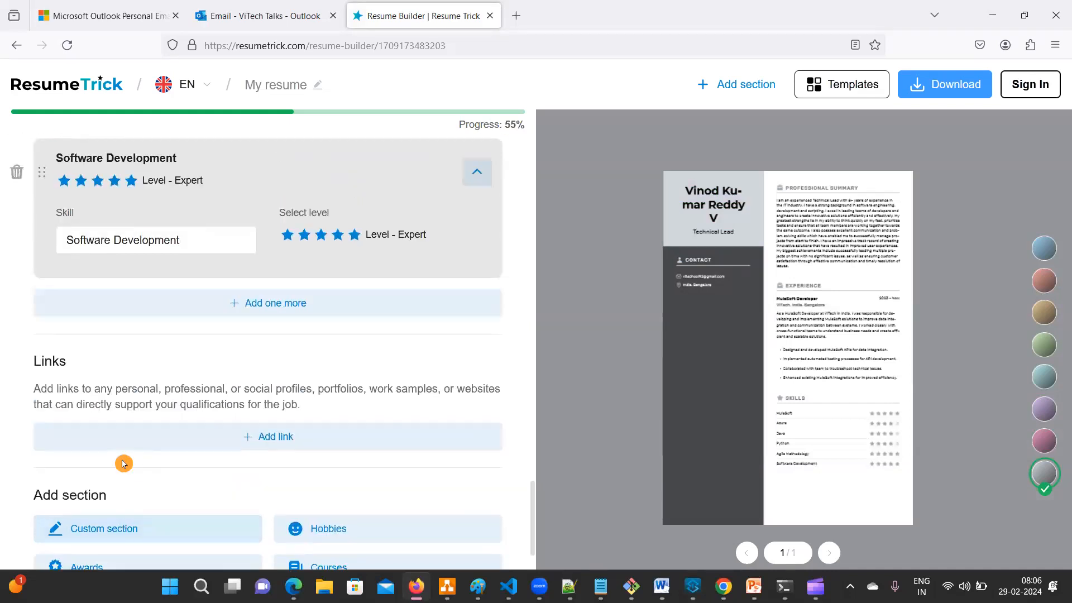
scroll(123, 464, "down", 2)
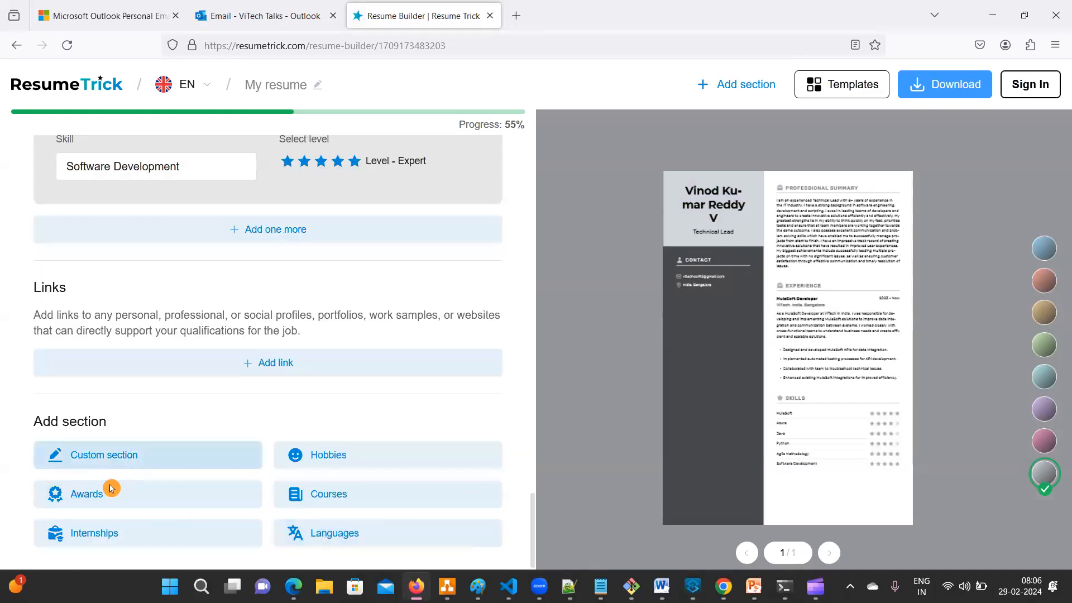
scroll(124, 457, "up", 15)
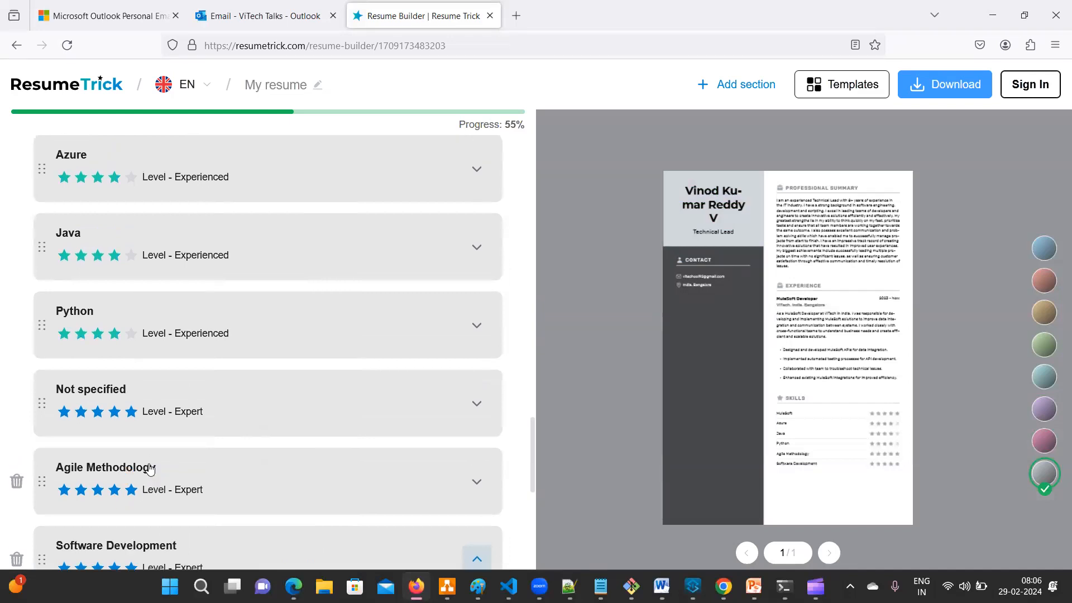
scroll(149, 469, "up", 10)
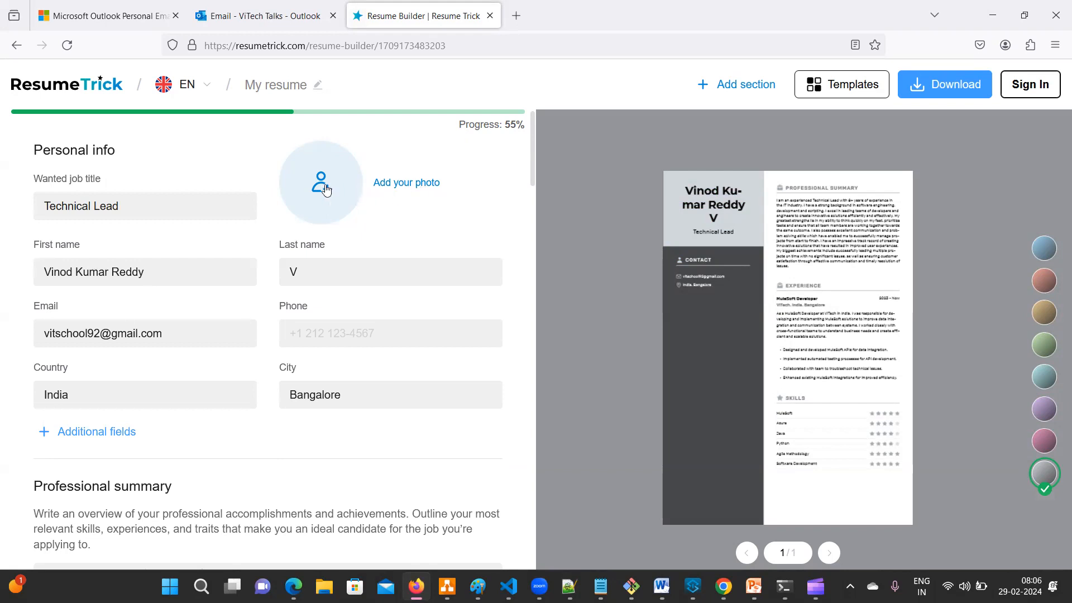
- Upload the Vit logo screenshot from Pictures > Screenshots as the resume photo
left_click(401, 186)
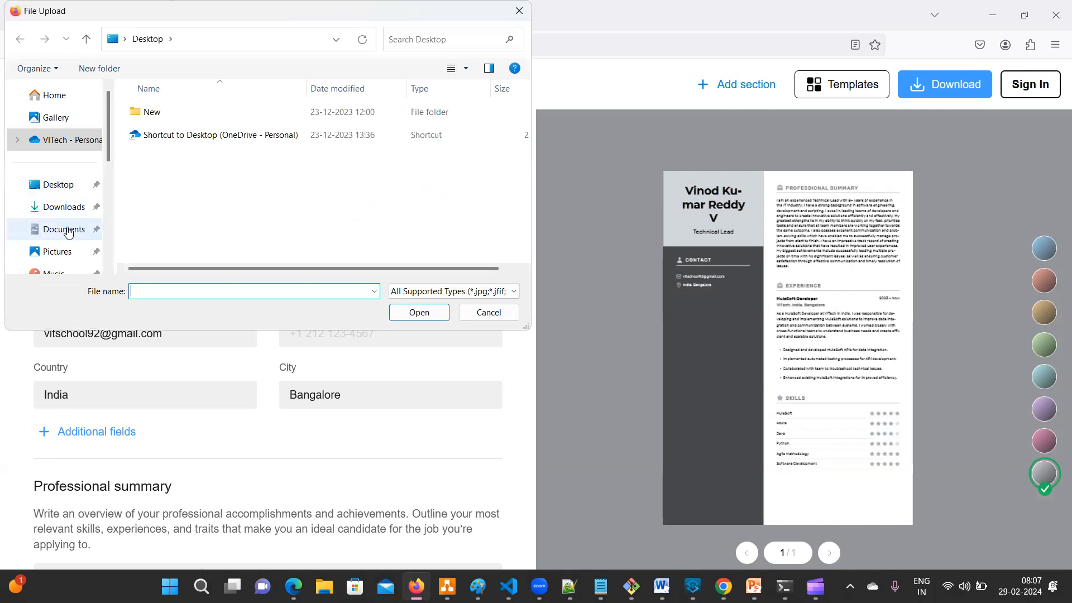
left_click(70, 247)
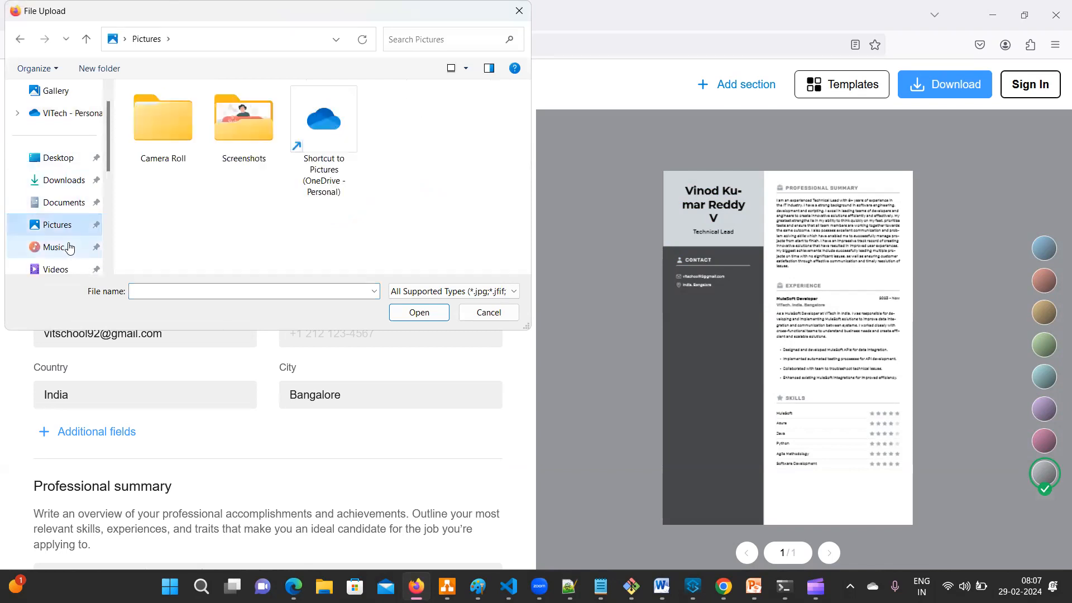
double_click(245, 125)
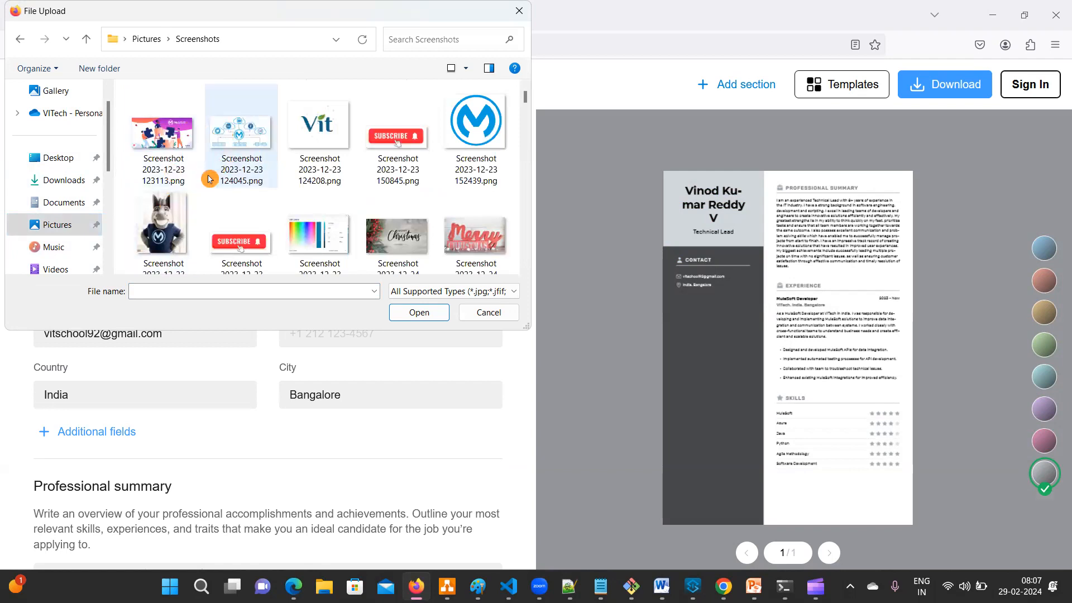
scroll(282, 212, "down", 3)
scroll(282, 212, "down", 8)
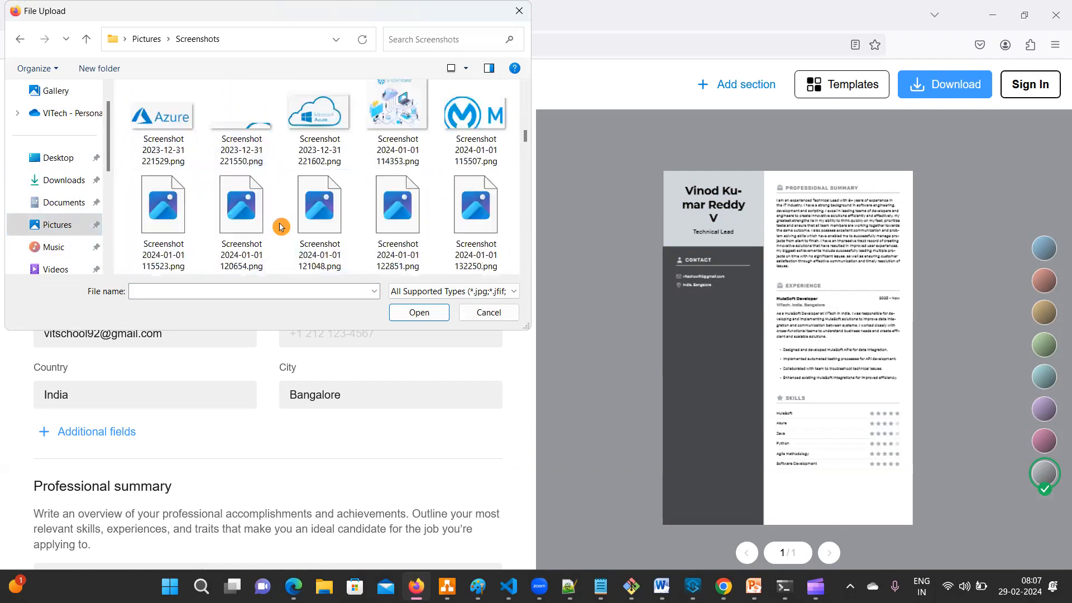
scroll(280, 227, "up", 10)
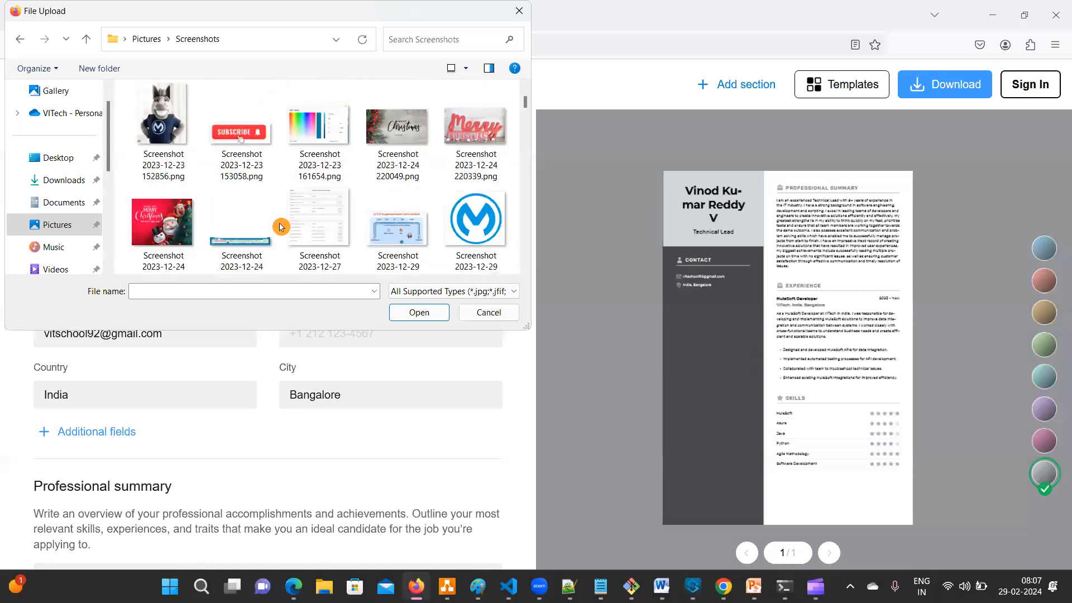
scroll(281, 226, "up", 2)
left_click(243, 130)
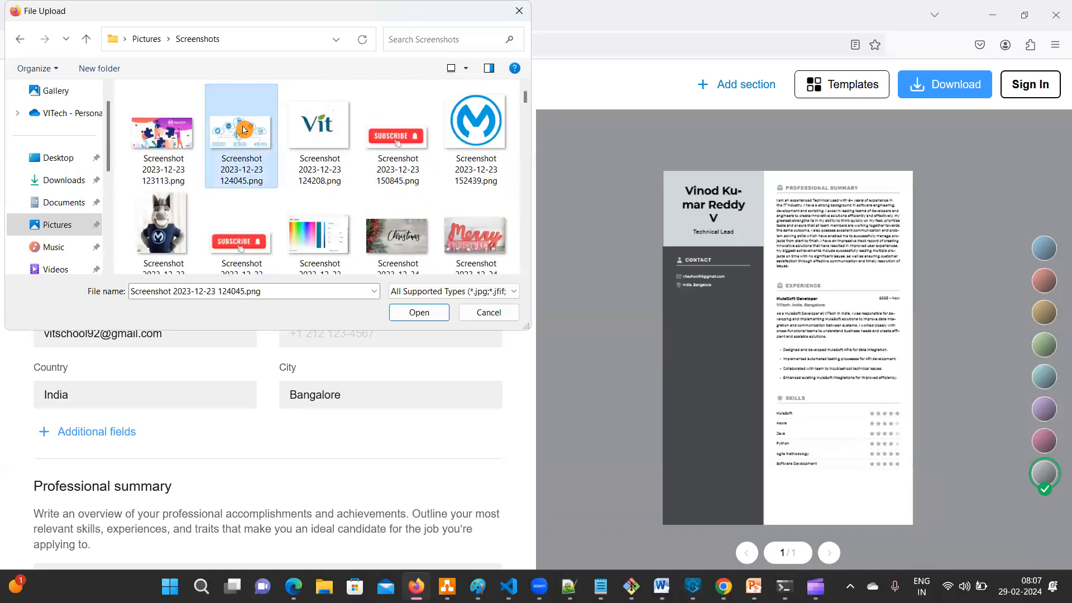
left_click(319, 120)
left_click(419, 312)
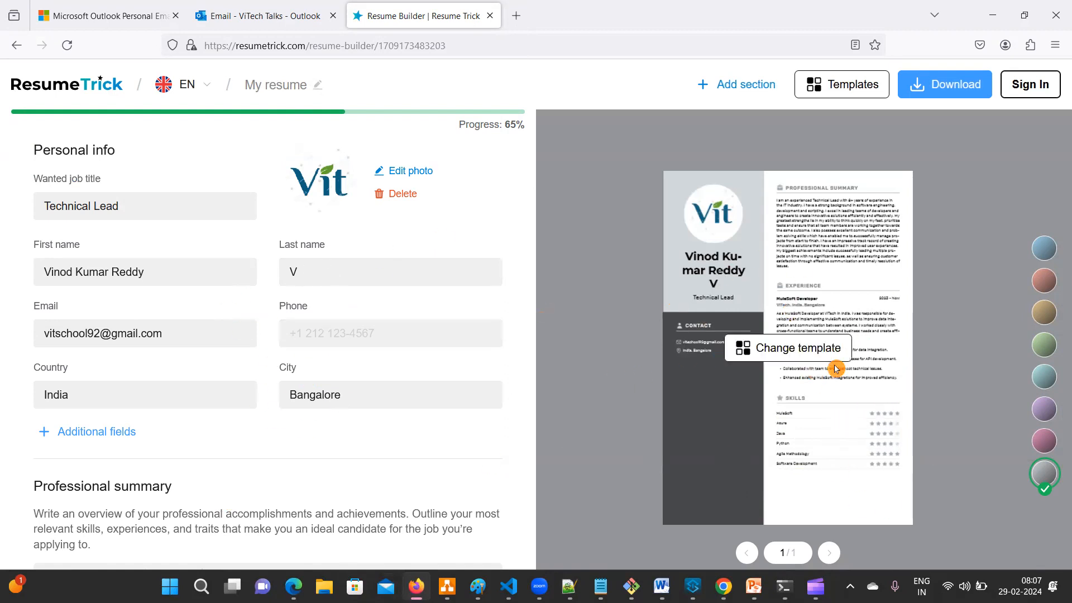
- Try the green colour scheme, then settle on the light blue scheme
scroll(189, 441, "down", 15)
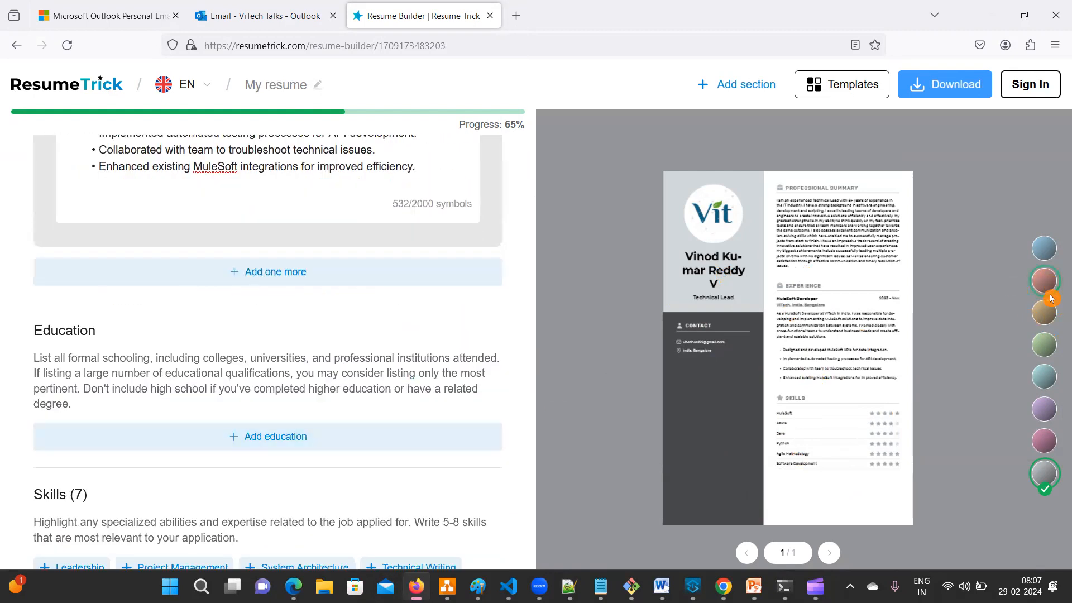
left_click(1047, 355)
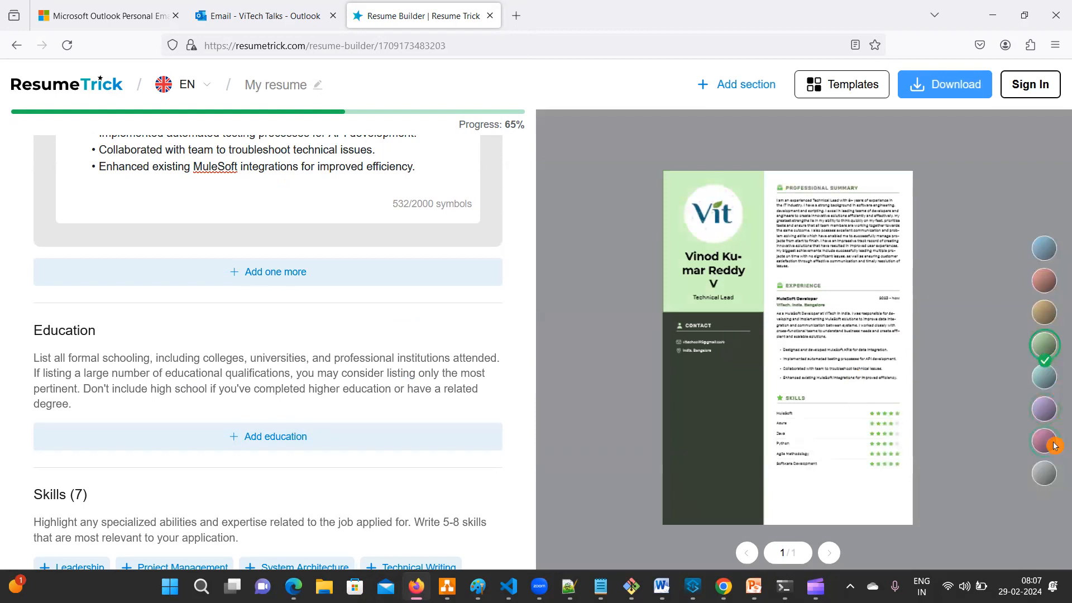
left_click(1046, 415)
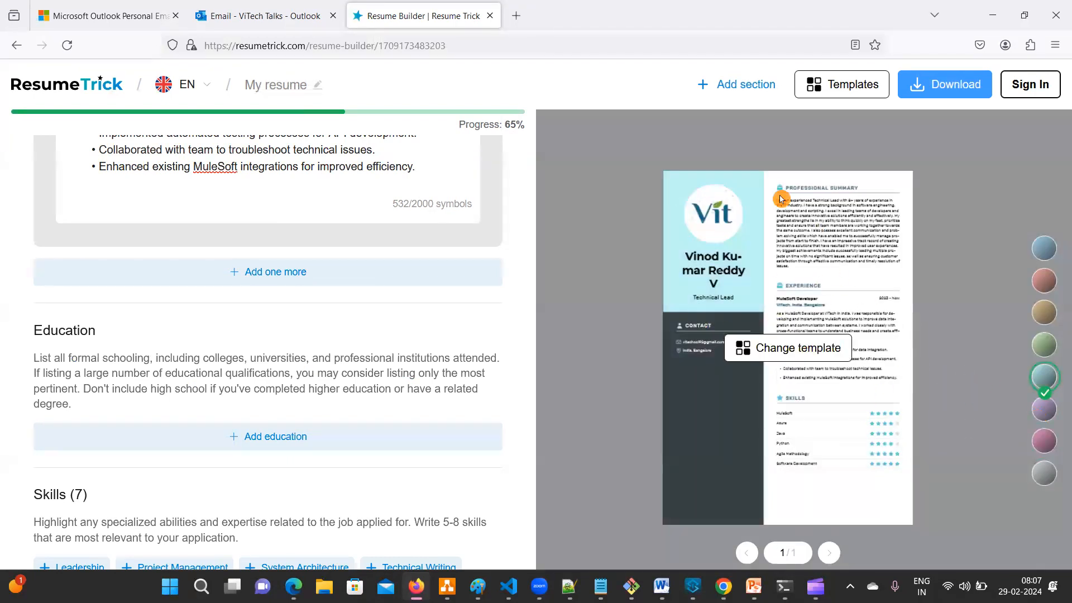
- Preview the Mocaccino and Split templates, then apply Classic Serif to the resume
left_click(815, 87)
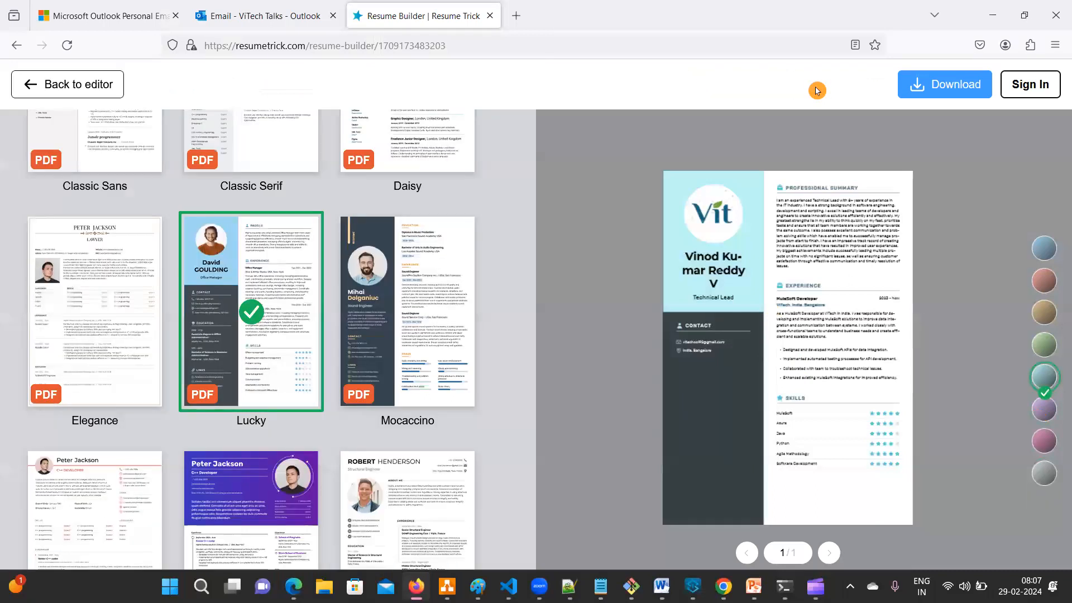
left_click(387, 272)
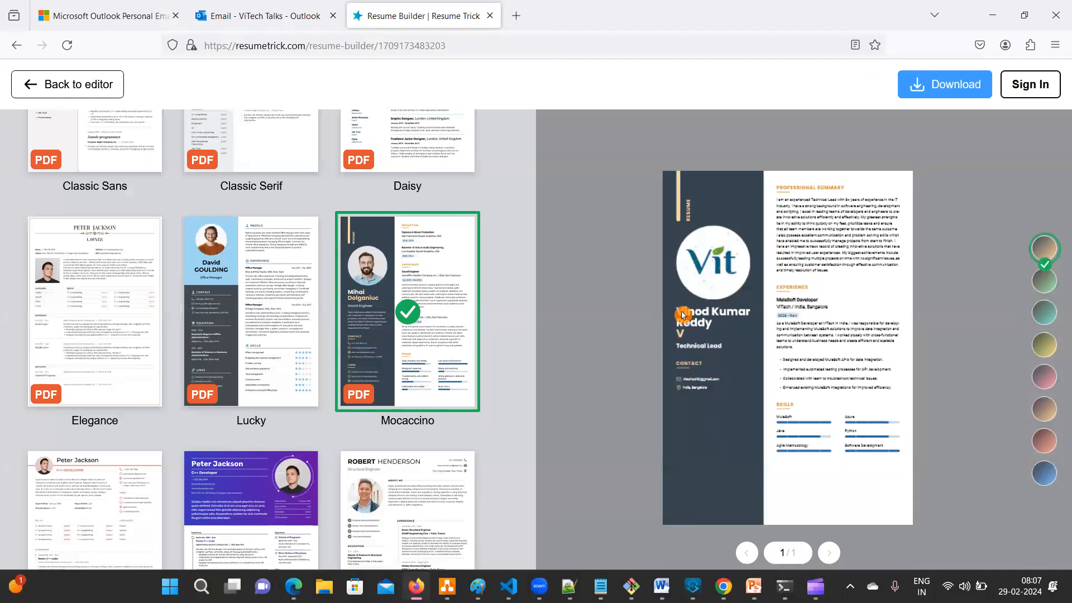
scroll(288, 373, "down", 4)
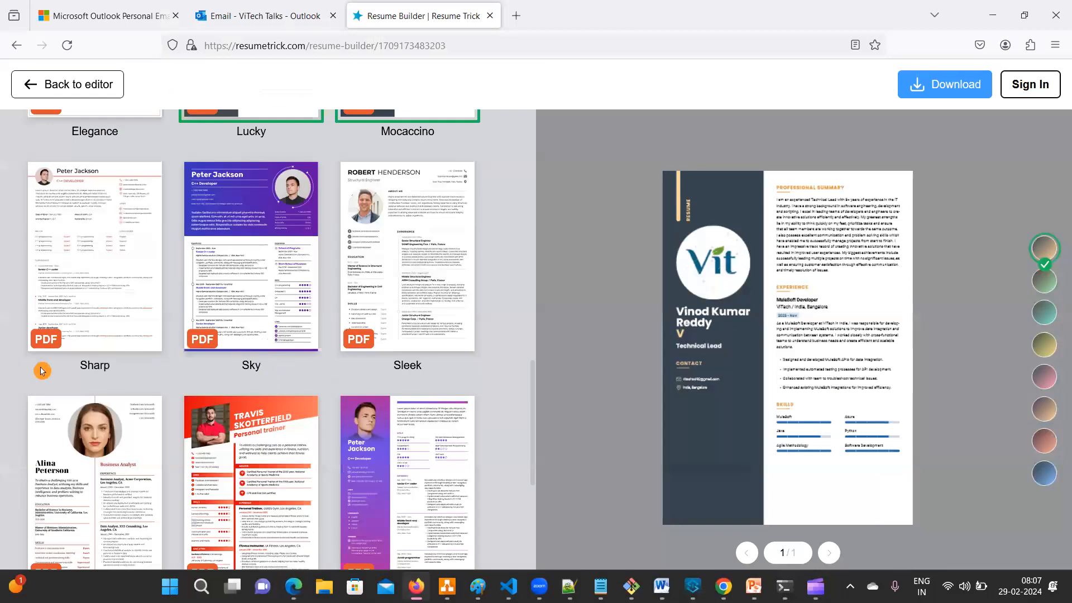
scroll(45, 363, "down", 1)
left_click(89, 369)
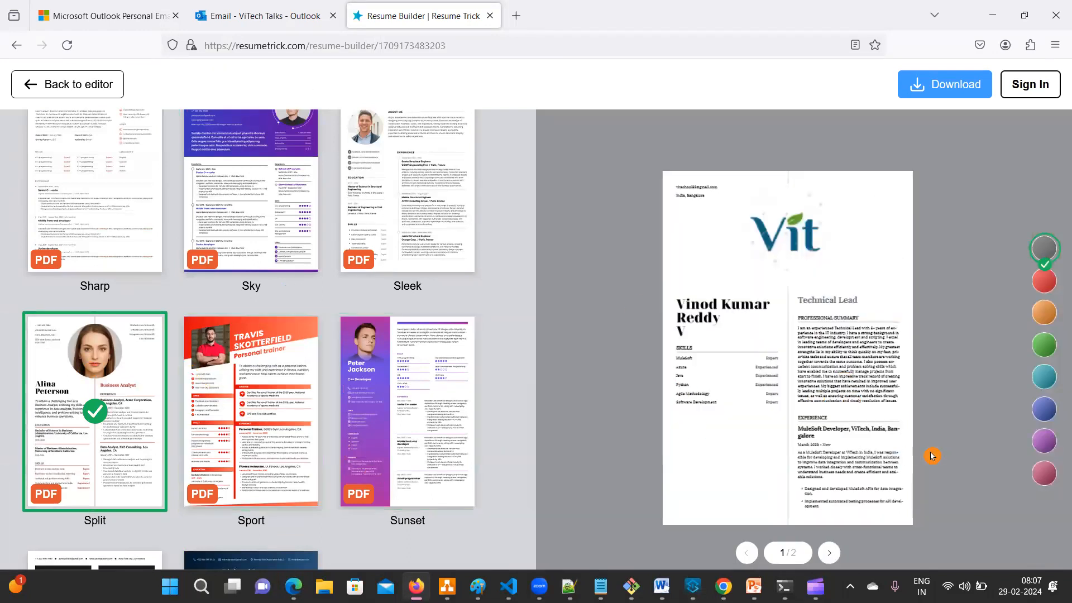
scroll(235, 343, "up", 5)
scroll(234, 343, "up", 5)
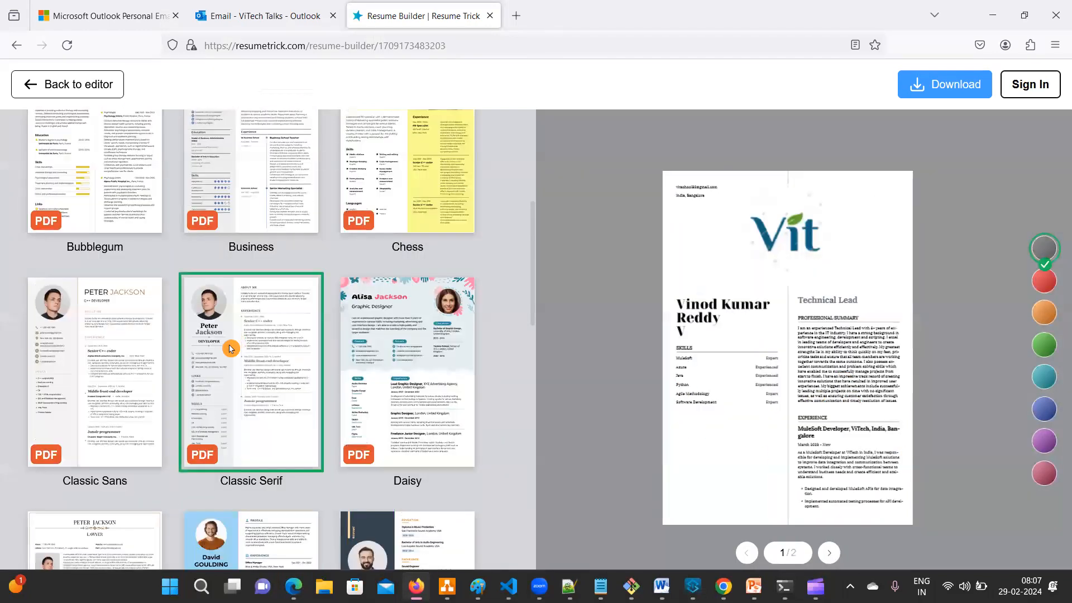
scroll(168, 394, "up", 2)
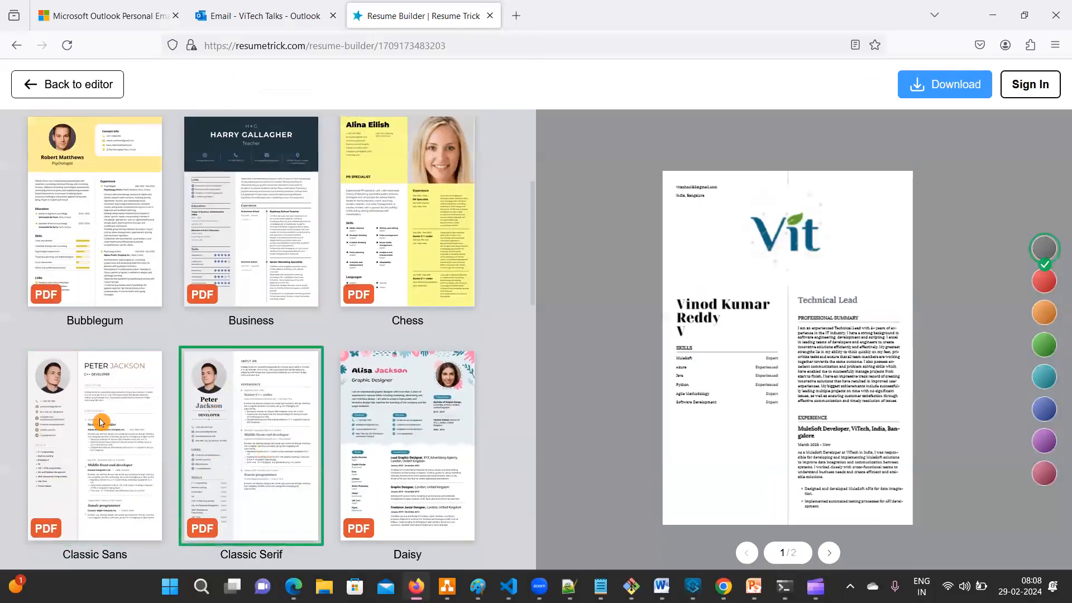
left_click(227, 386)
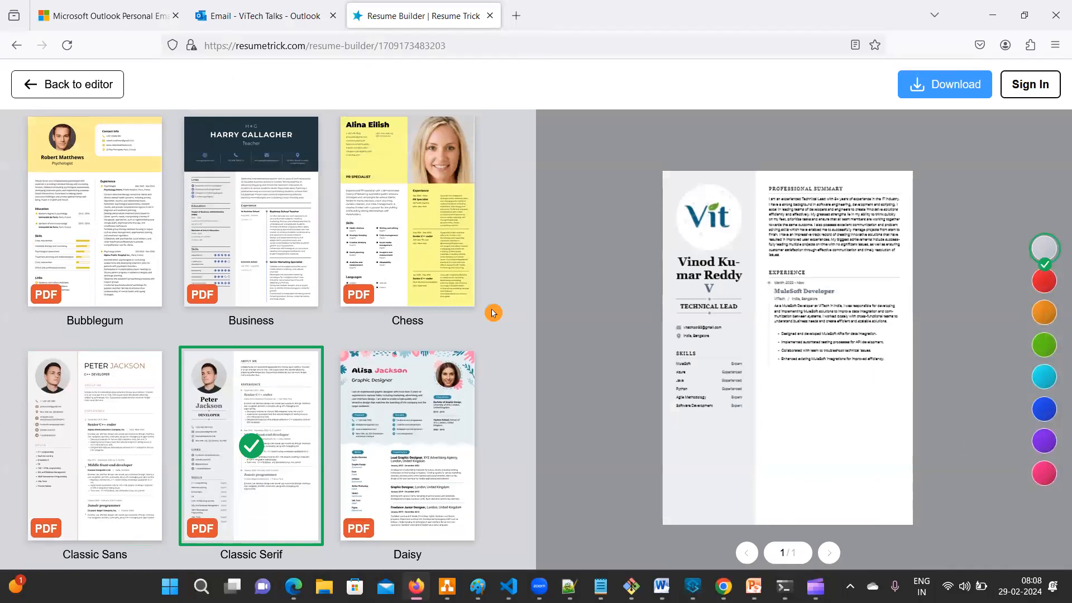
- Try Classic Sans, Bottomline and Business, then return to Classic Serif and download
left_click(74, 400)
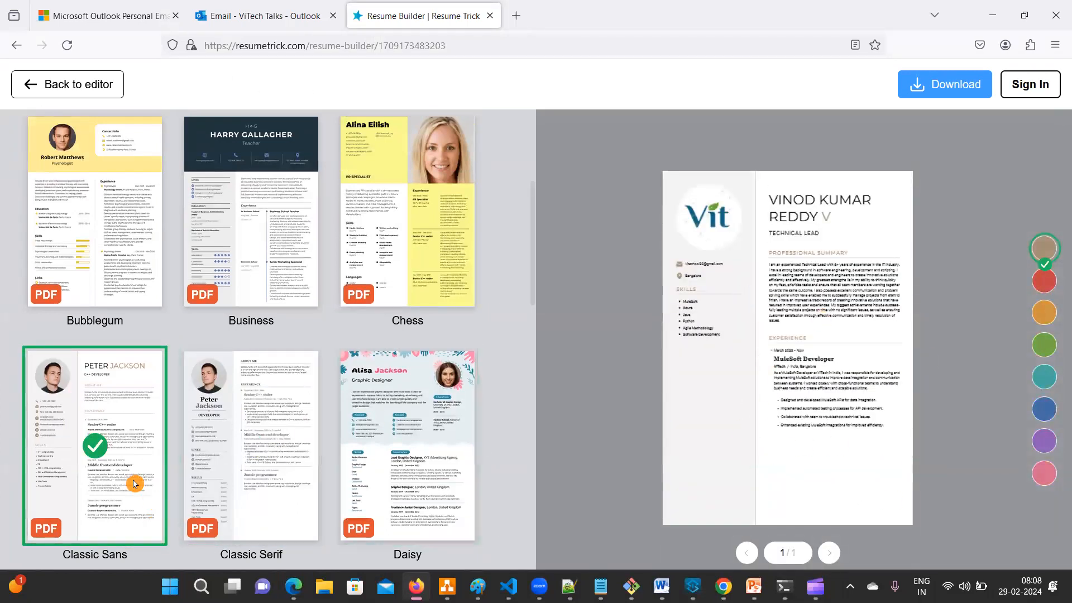
scroll(137, 391, "up", 3)
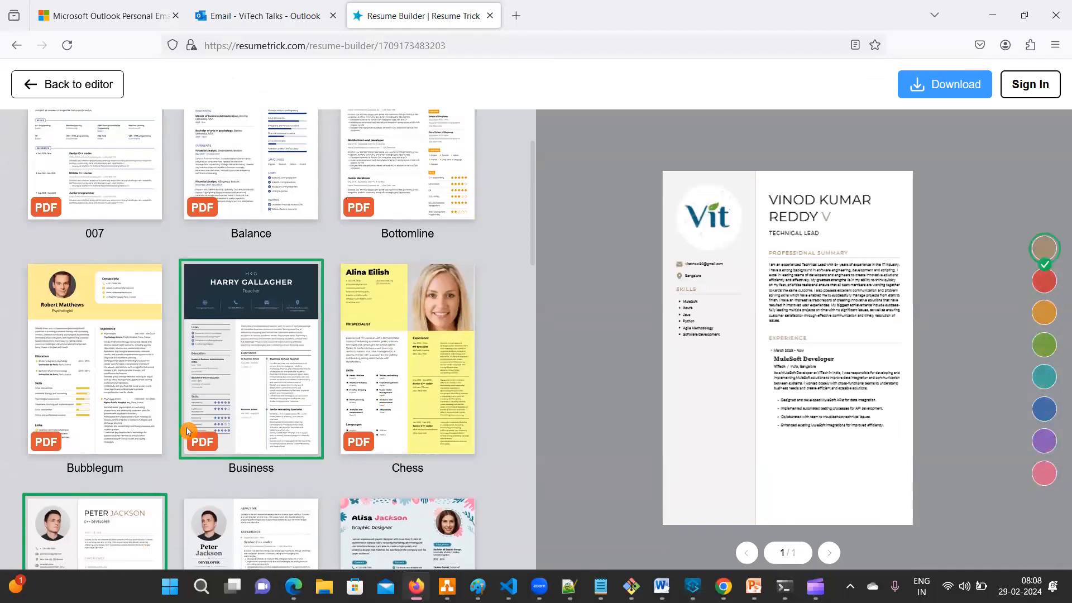
scroll(182, 420, "up", 2)
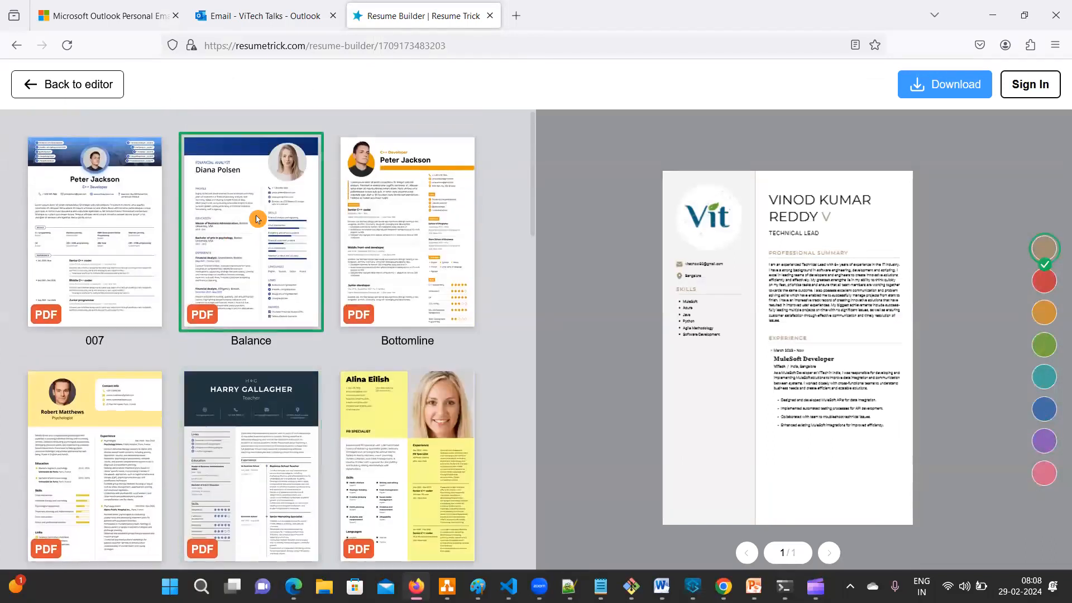
left_click(424, 227)
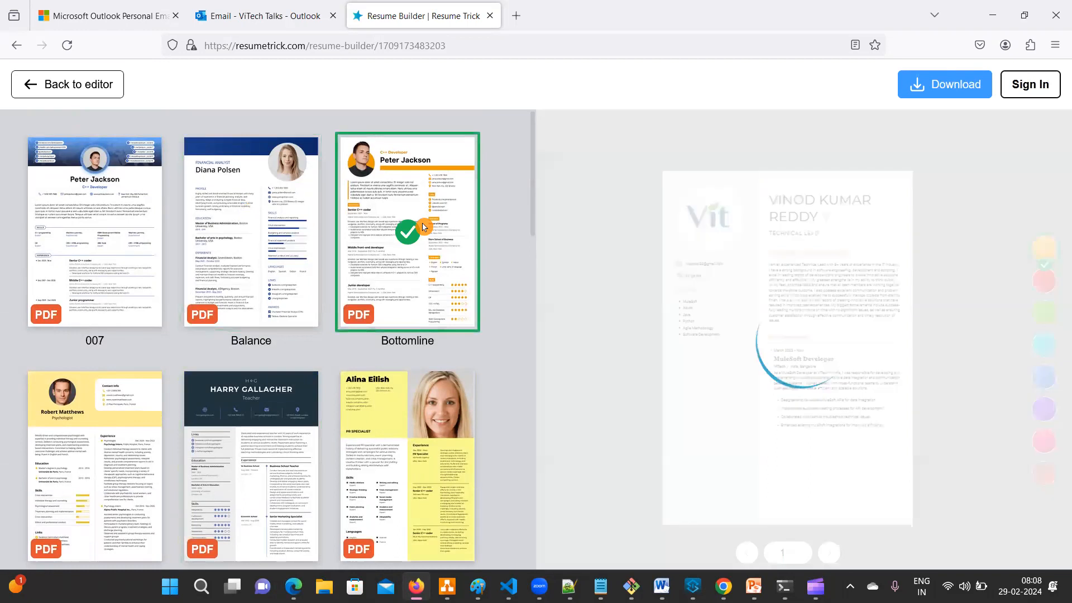
scroll(158, 454, "down", 5)
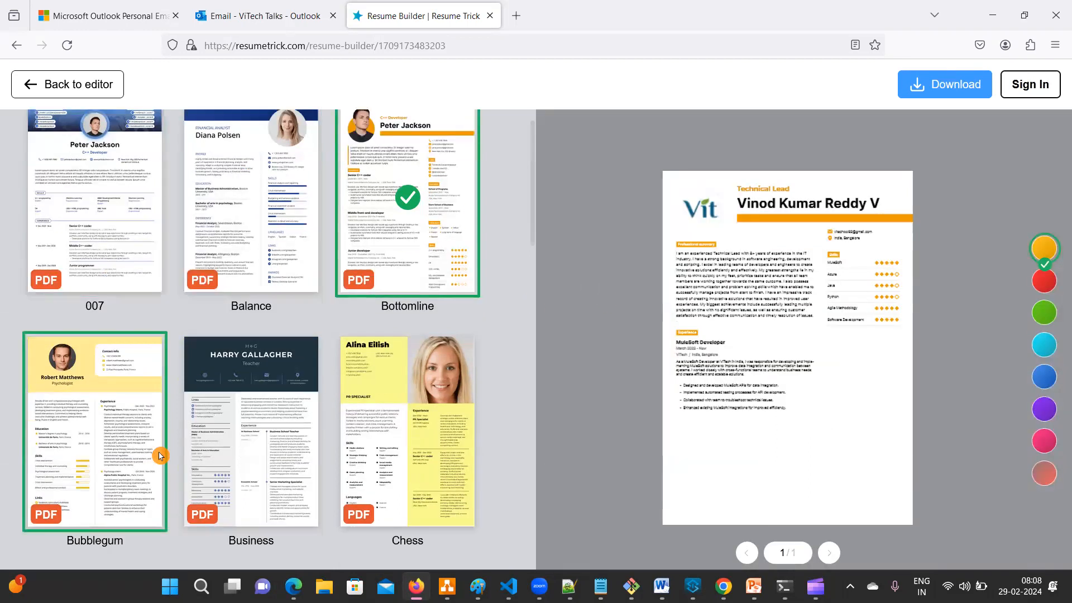
left_click(250, 197)
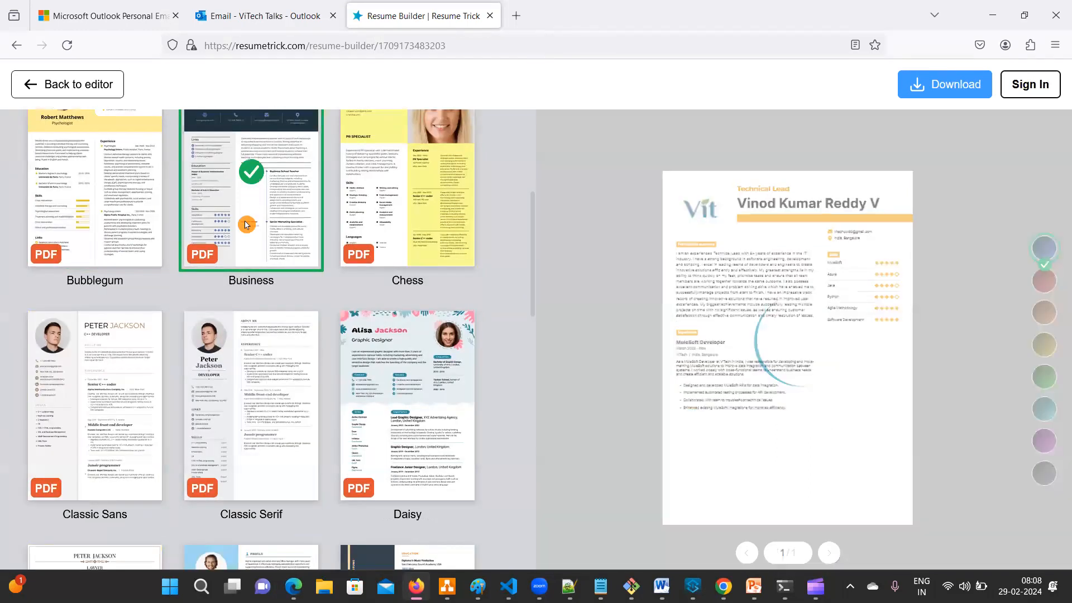
left_click(233, 423)
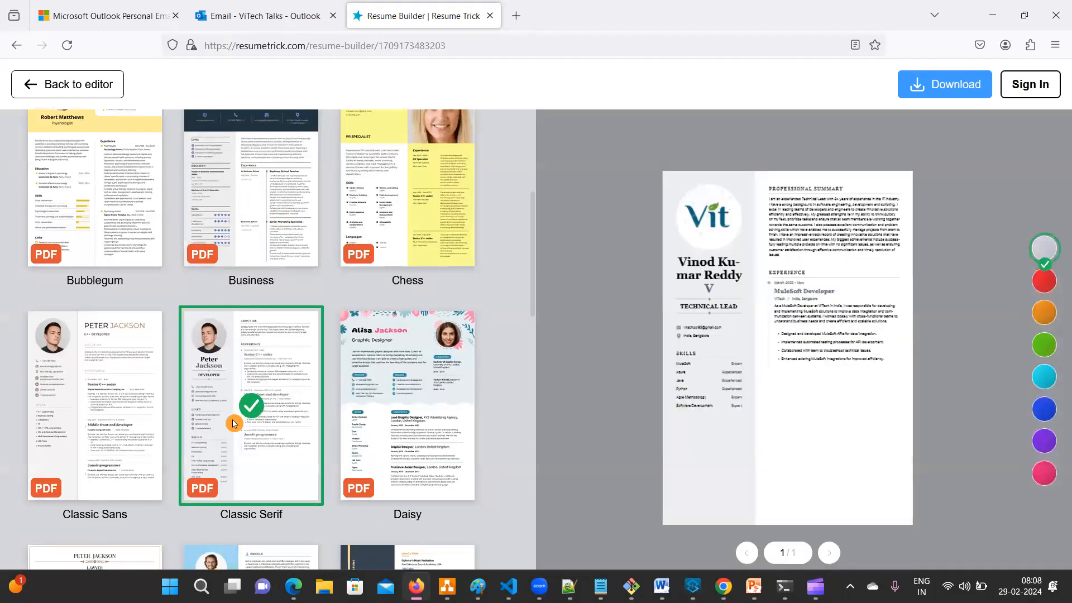
left_click(956, 85)
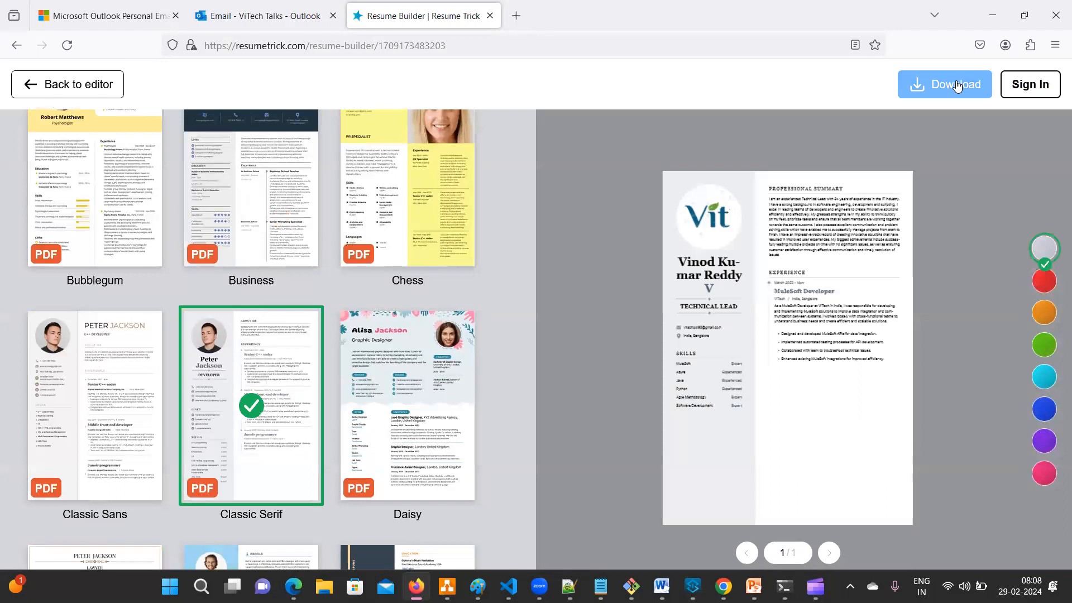
left_click(956, 87)
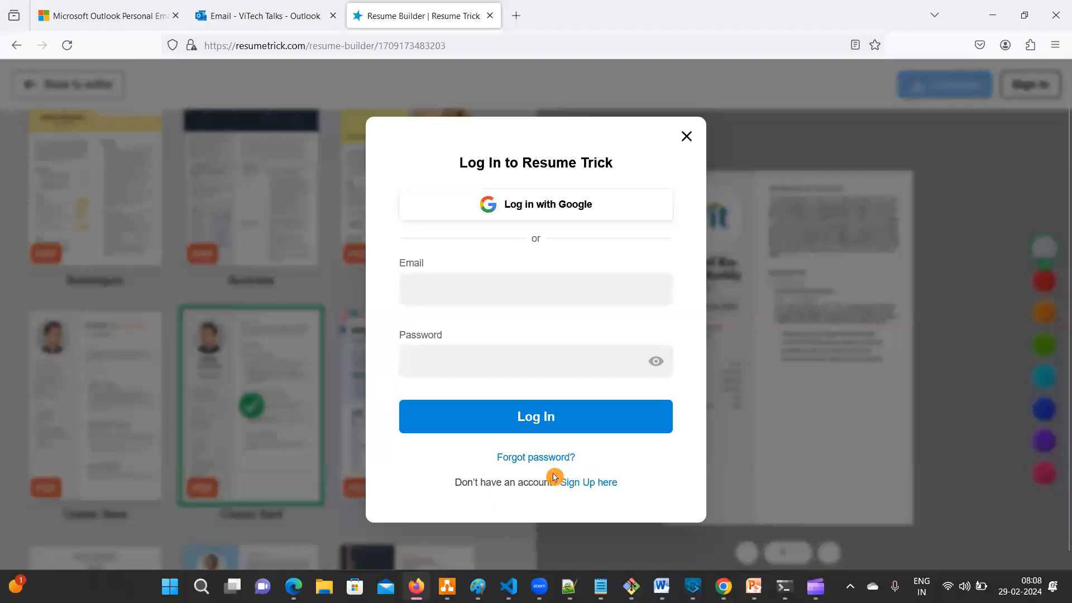
left_click(685, 137)
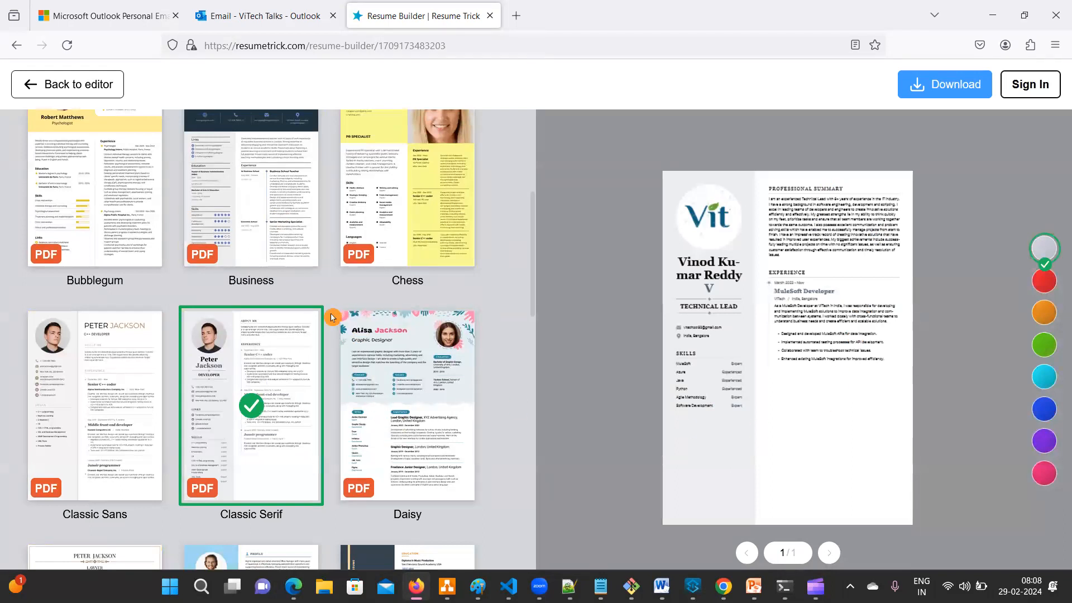
- Apply the Lucky template, glance at the Excalidraw outline, then open a new Firefox tab
scroll(330, 319, "down", 6)
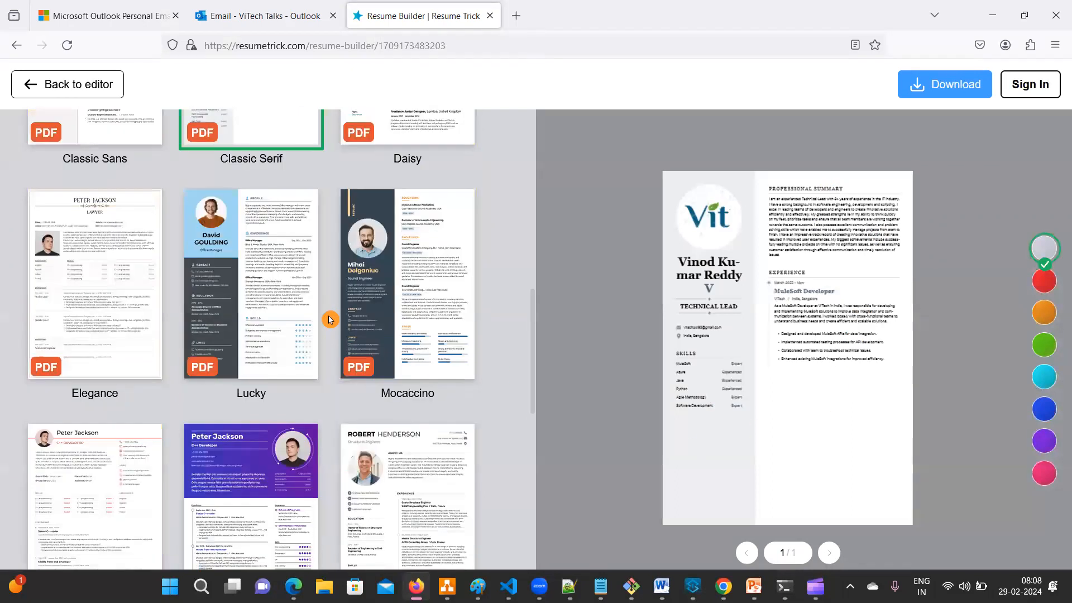
left_click(269, 267)
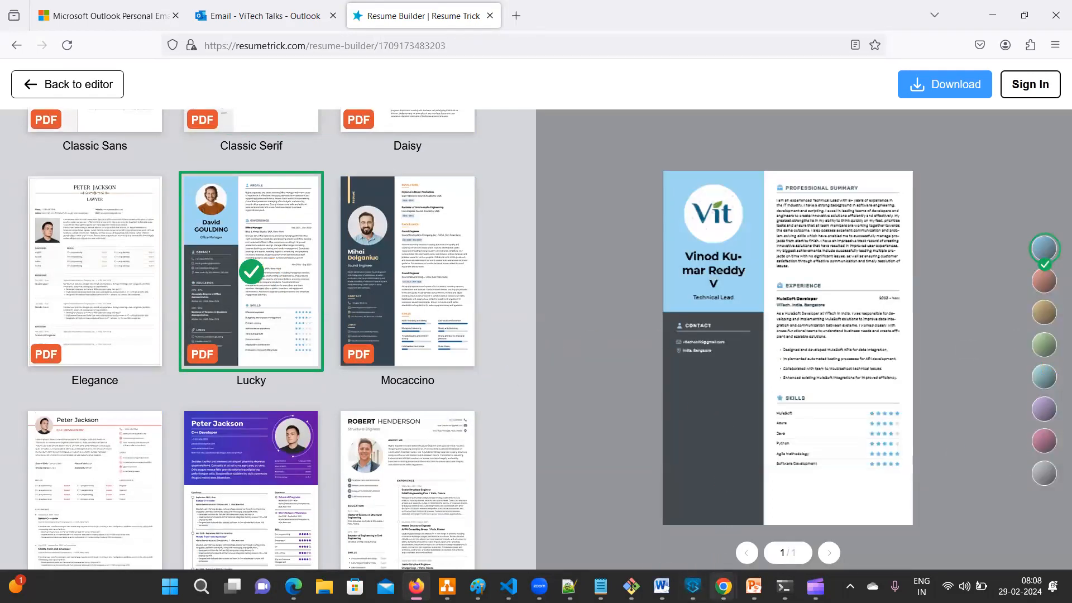
mouse_move(723, 585)
left_click(846, 523)
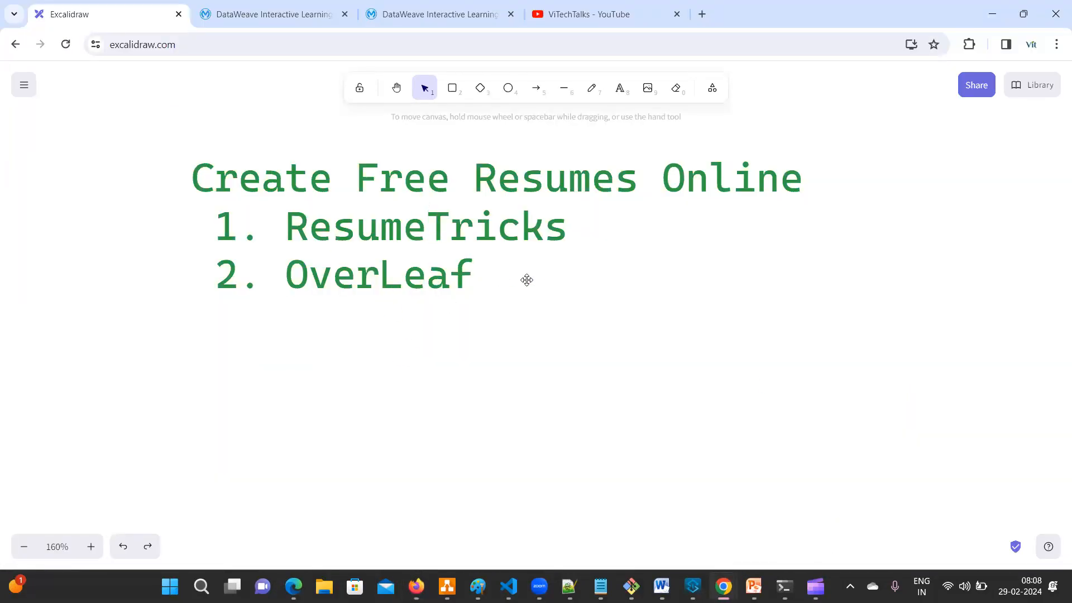
key("alt+Tab")
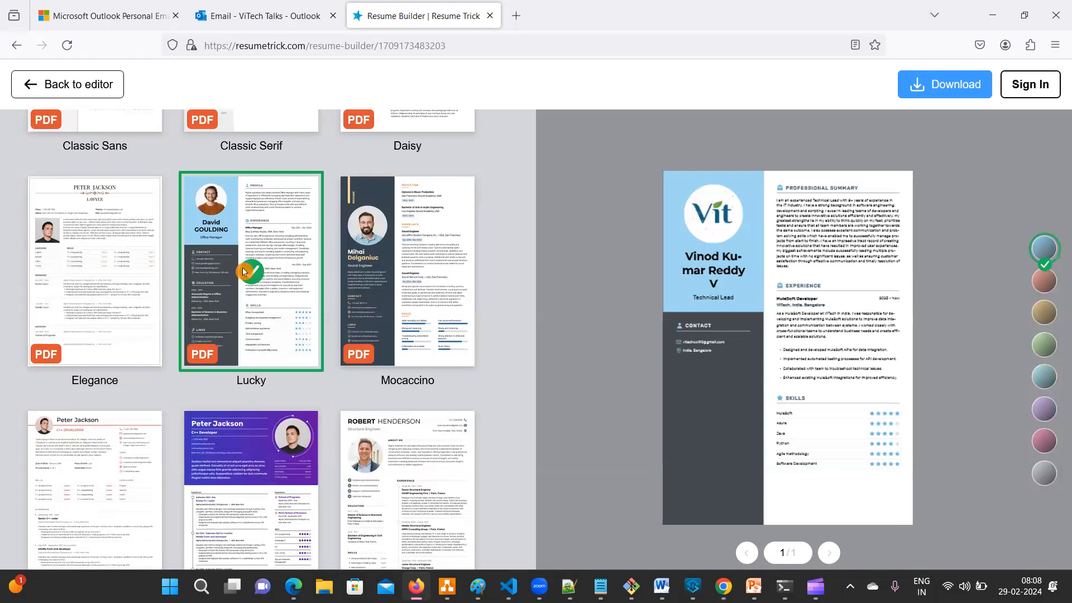
key("ctrl+t")
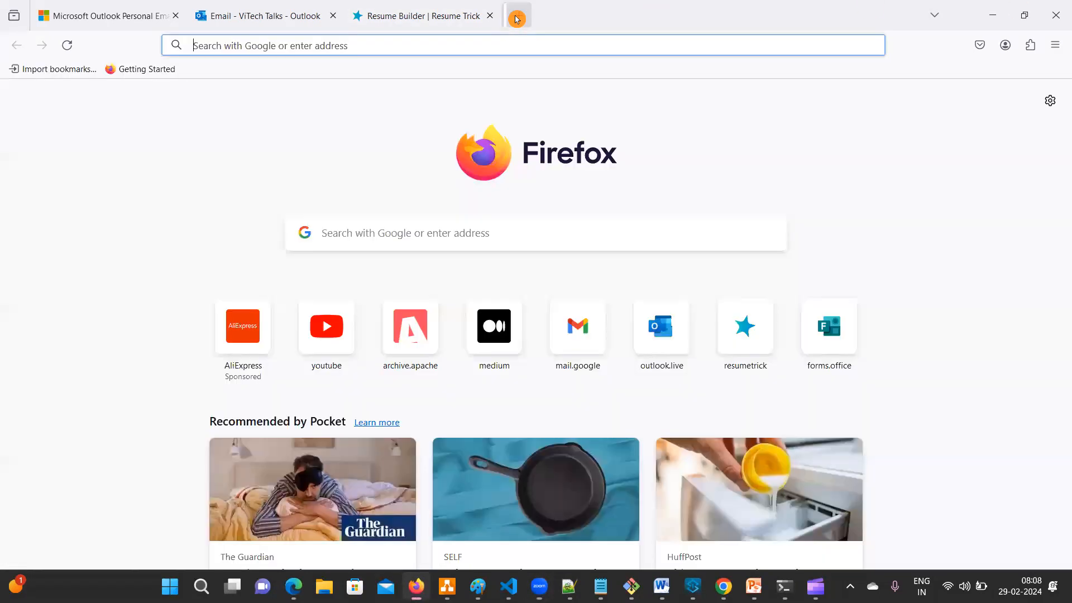
- Go to google.com and search for overleaf.com
type("goo")
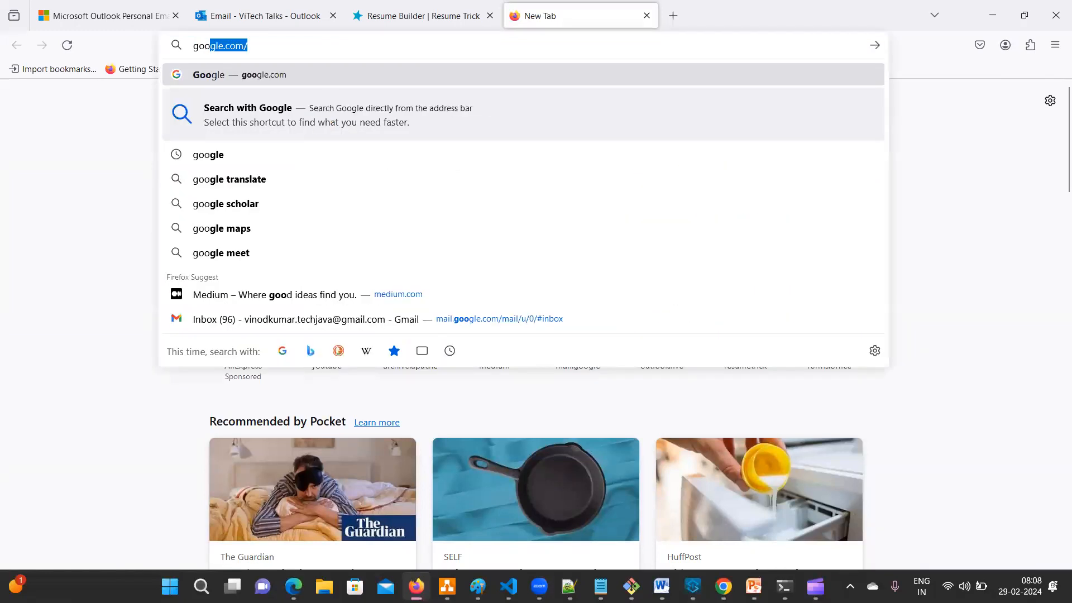
key("Return")
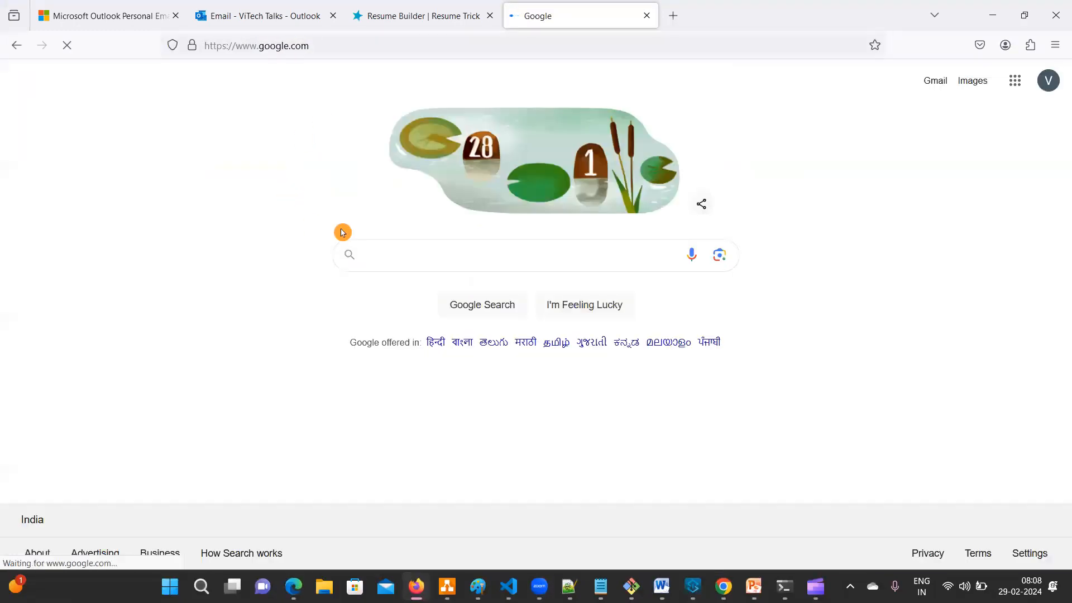
type("over")
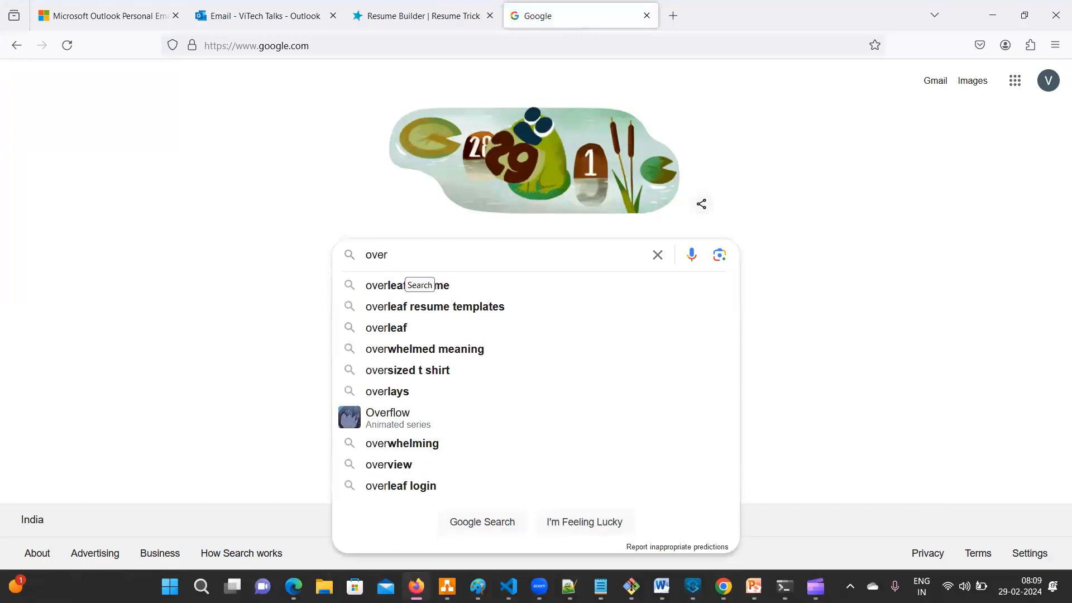
type("leaf")
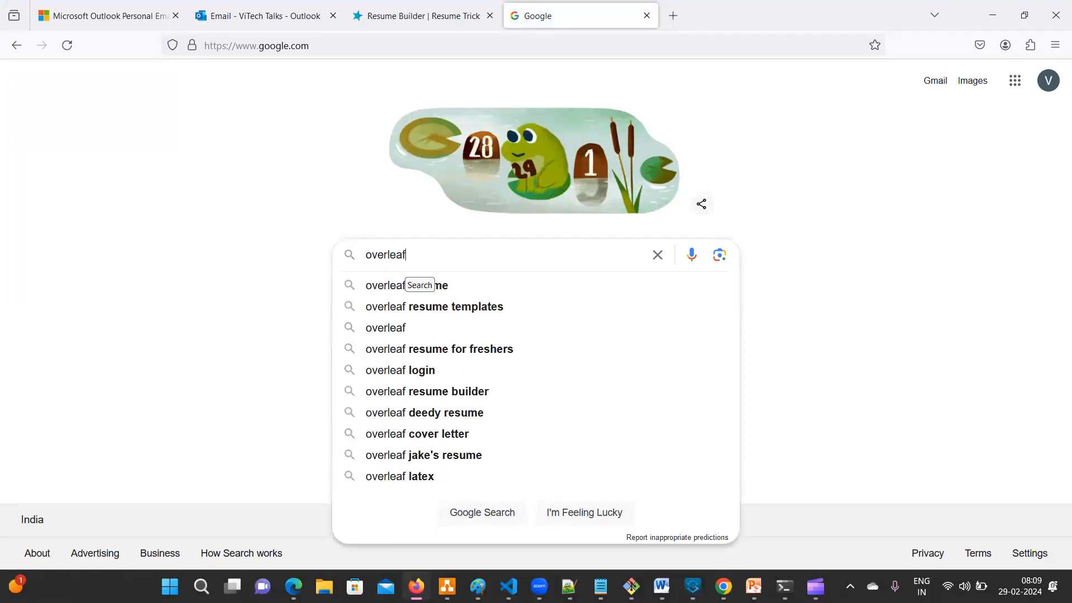
type(".com")
key("Return")
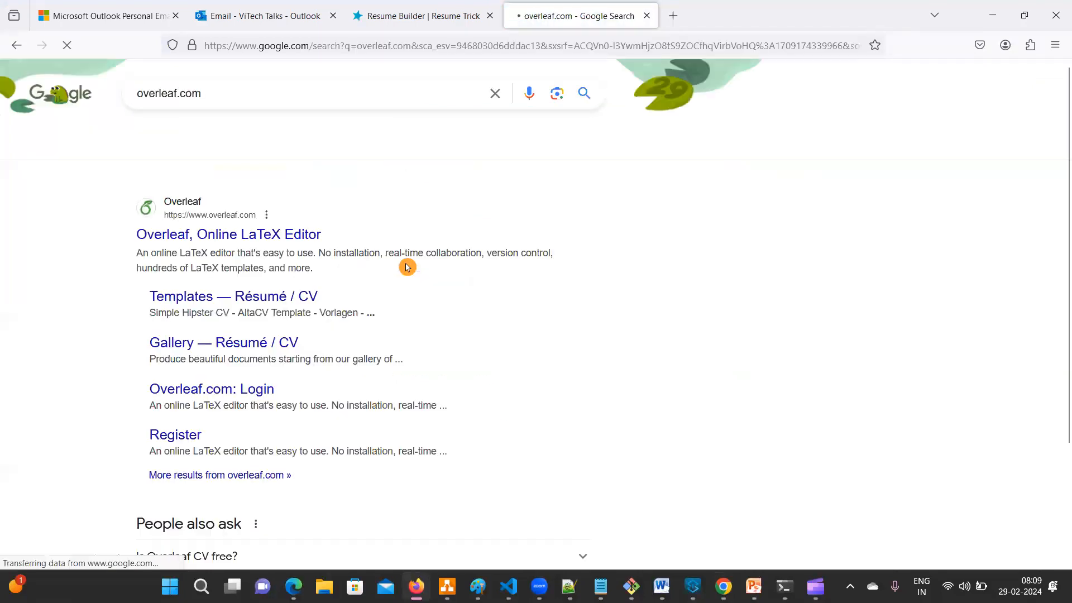
- Open the Overleaf website from the results and look over its feature categories
left_click(179, 241)
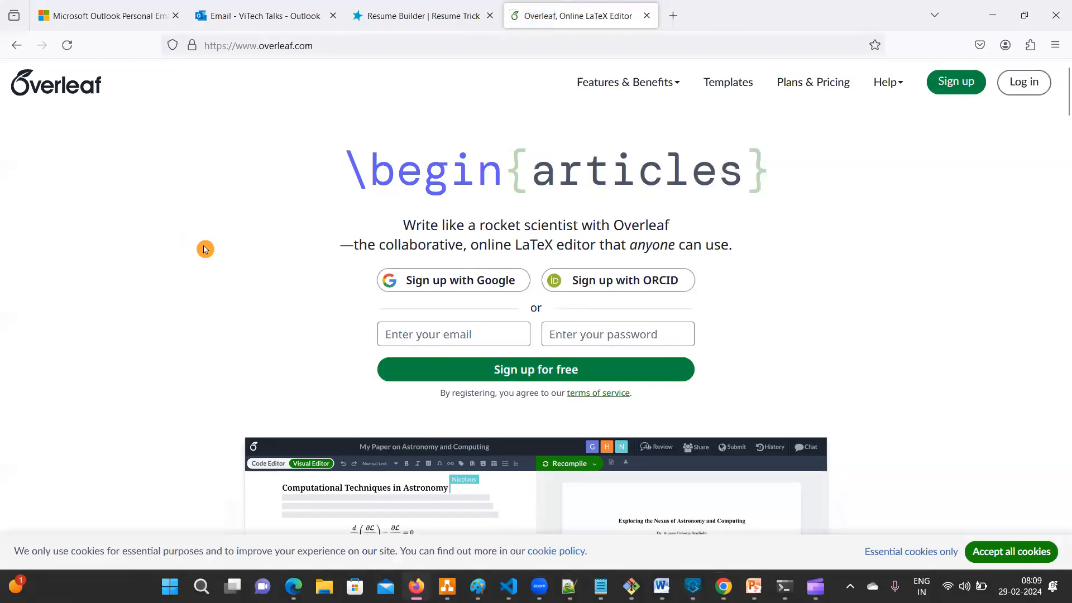
scroll(205, 249, "down", 10)
scroll(205, 249, "up", 10)
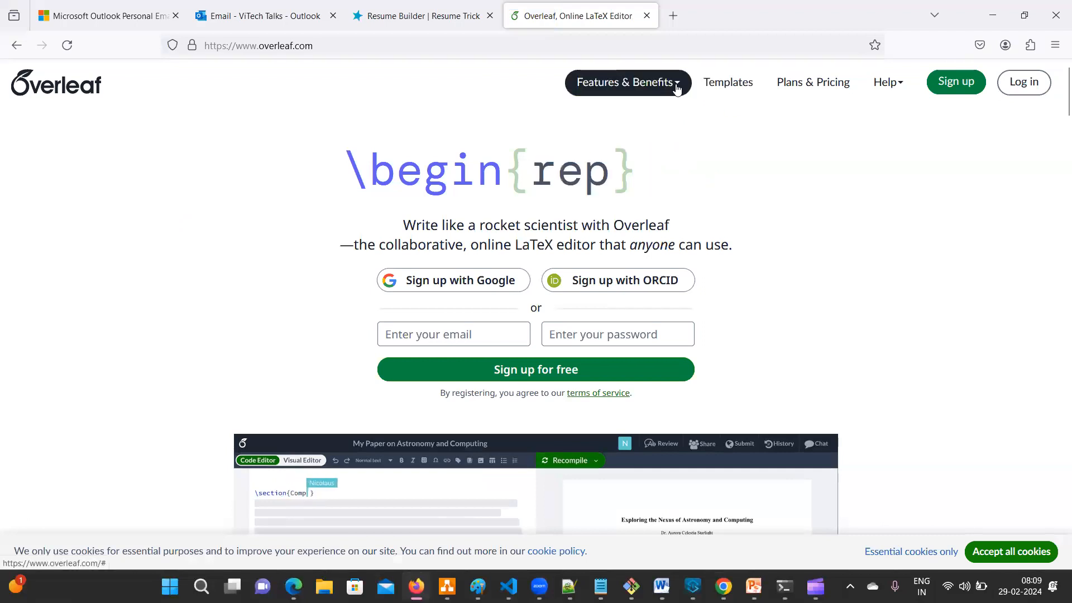
left_click(677, 86)
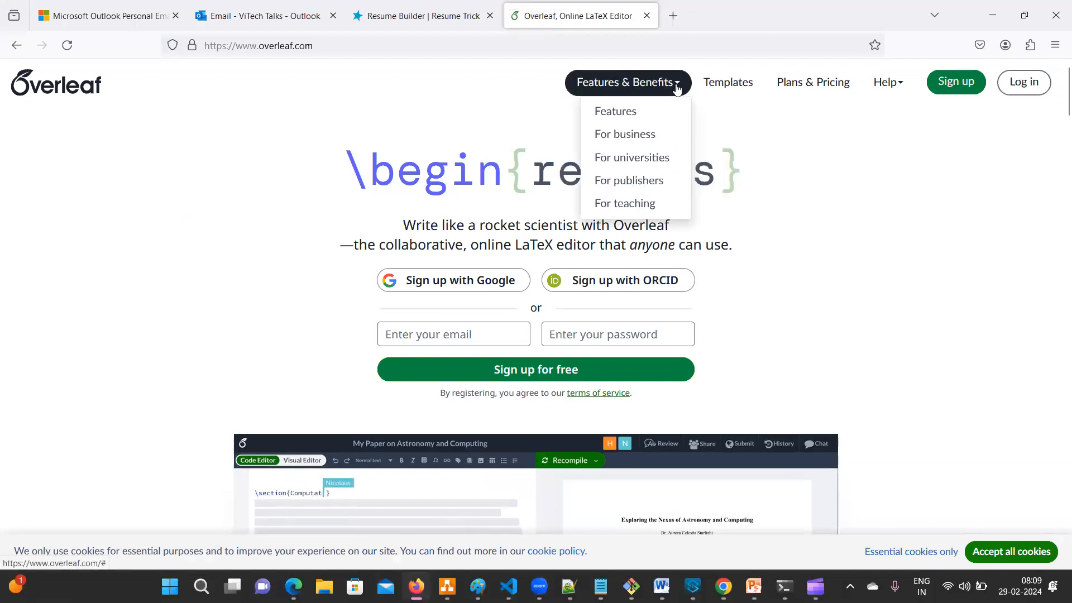
- Scroll through the Overleaf templates gallery, then go back twice to the Google results
left_click(735, 87)
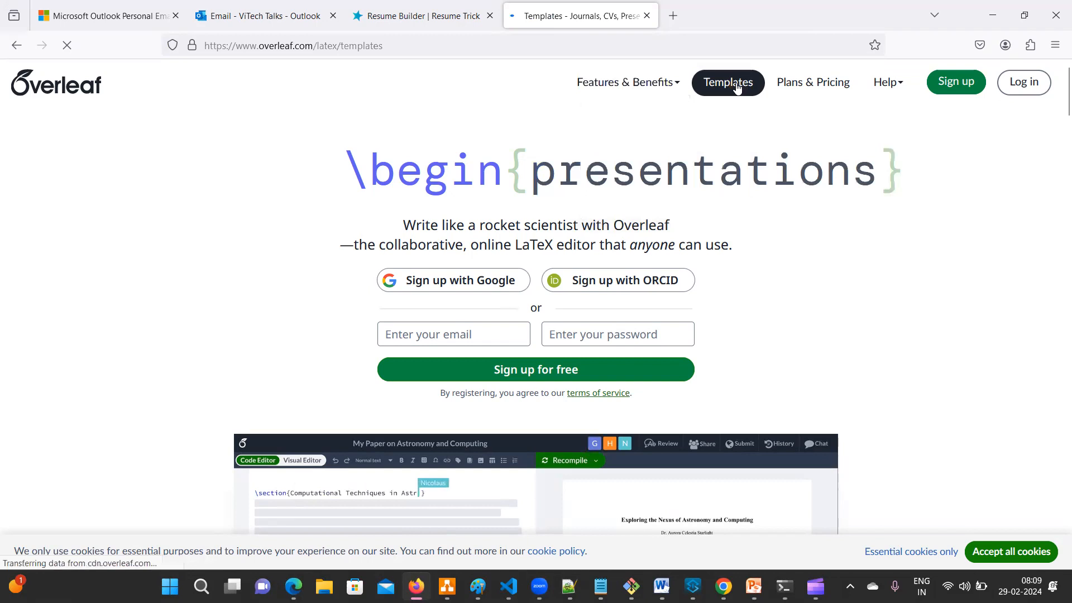
scroll(118, 303, "down", 10)
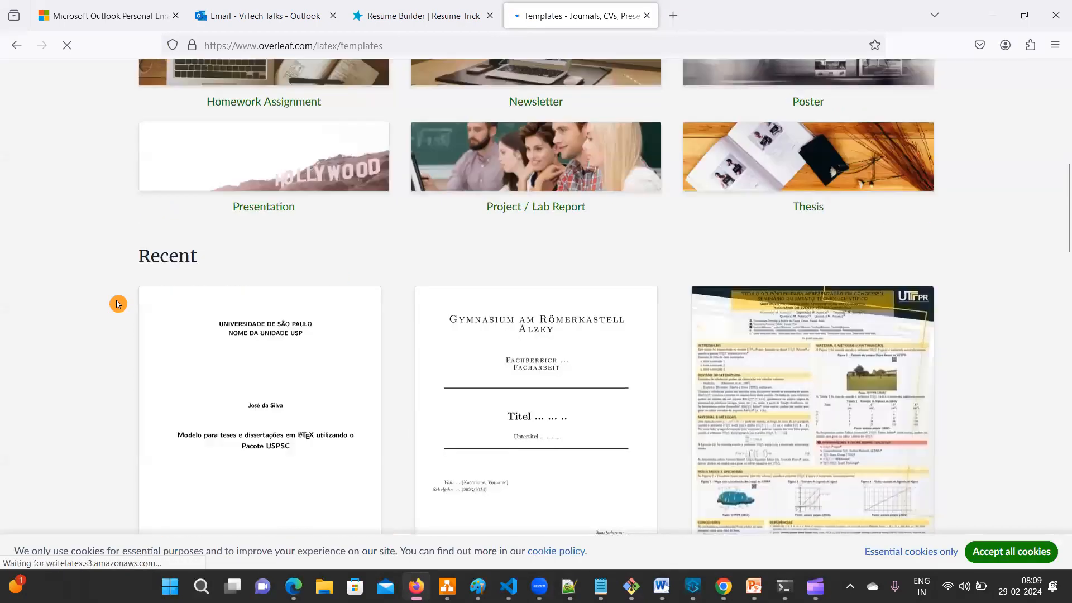
scroll(118, 304, "down", 6)
scroll(119, 303, "down", 4)
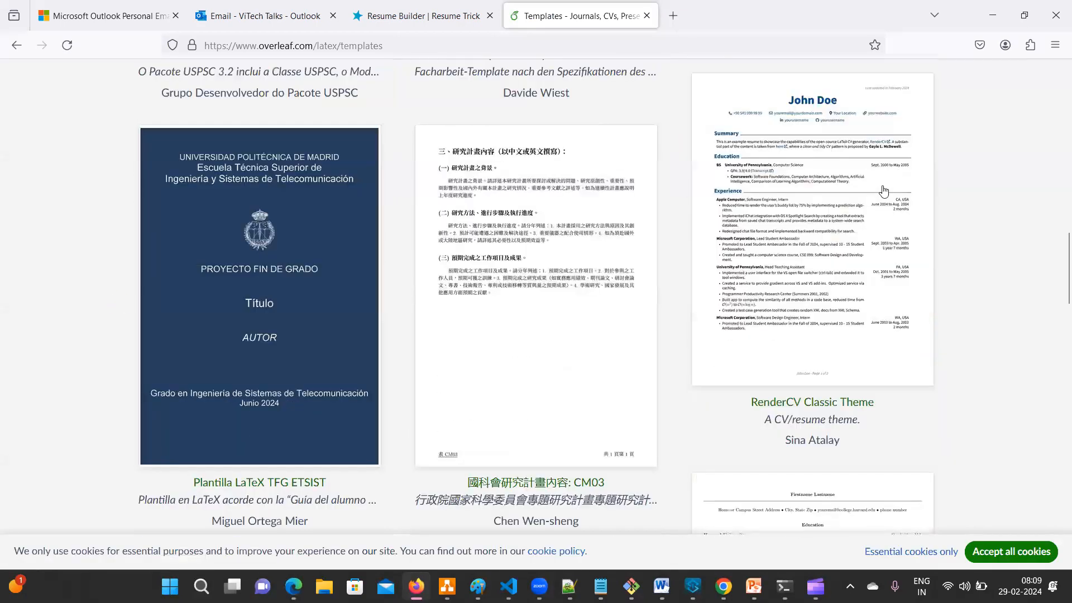
scroll(854, 238, "down", 7)
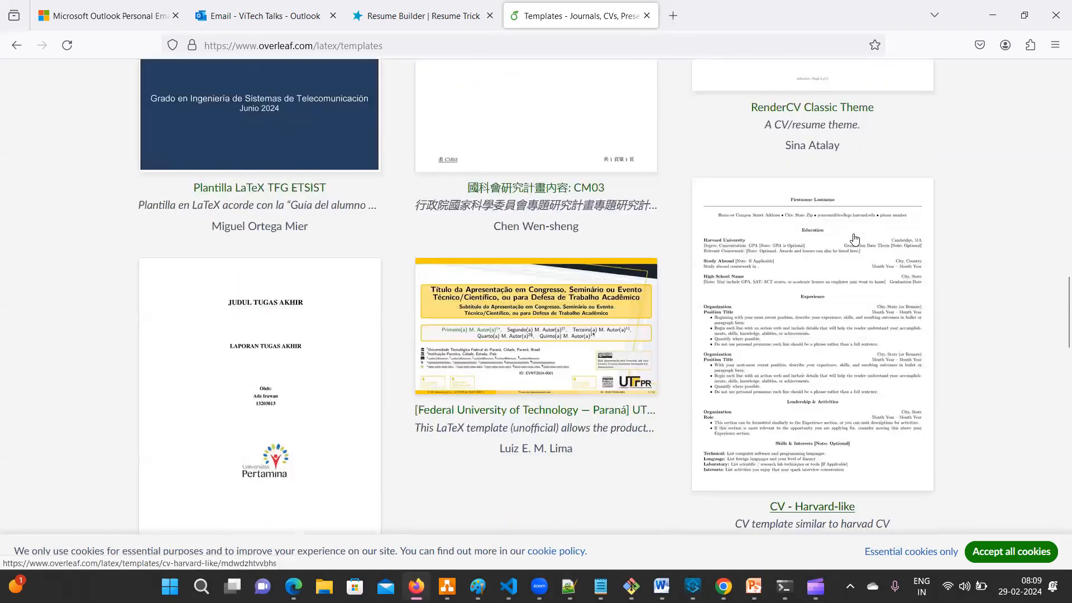
scroll(854, 238, "down", 8)
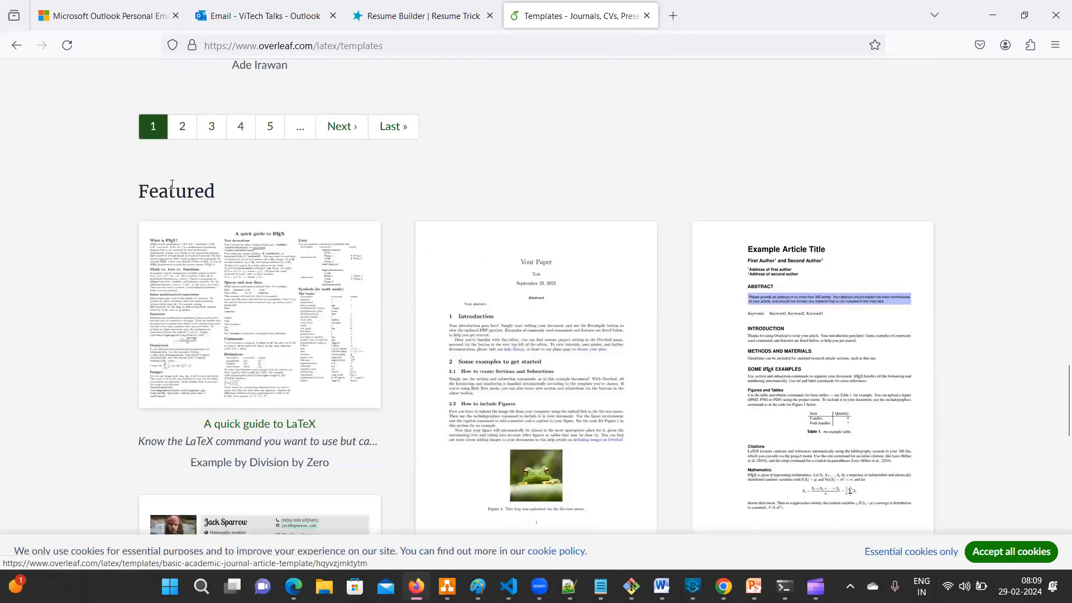
scroll(246, 271, "down", 4)
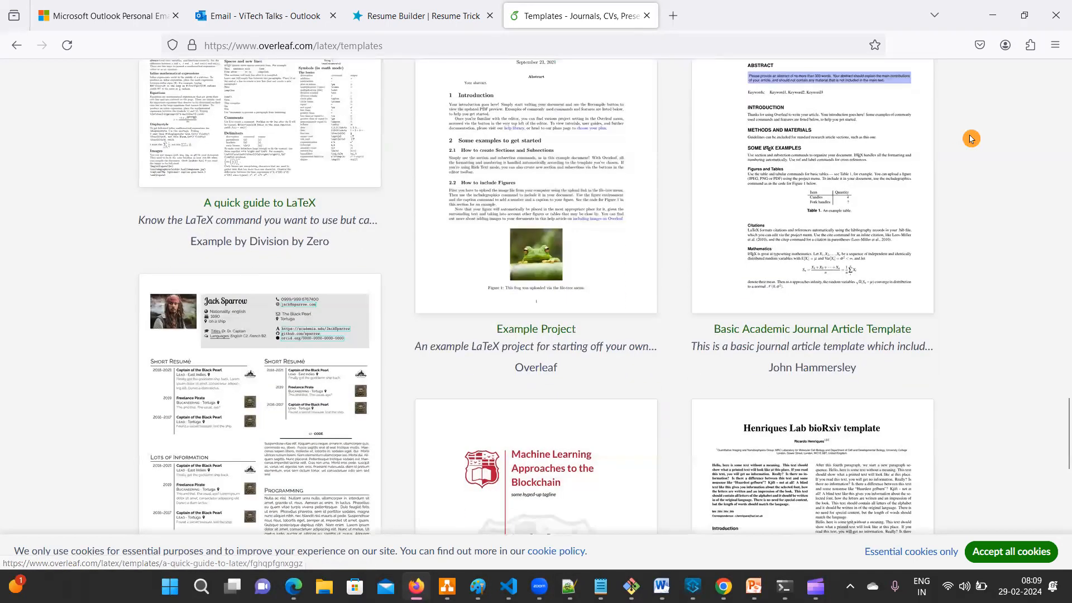
scroll(970, 138, "down", 7)
scroll(970, 139, "up", 15)
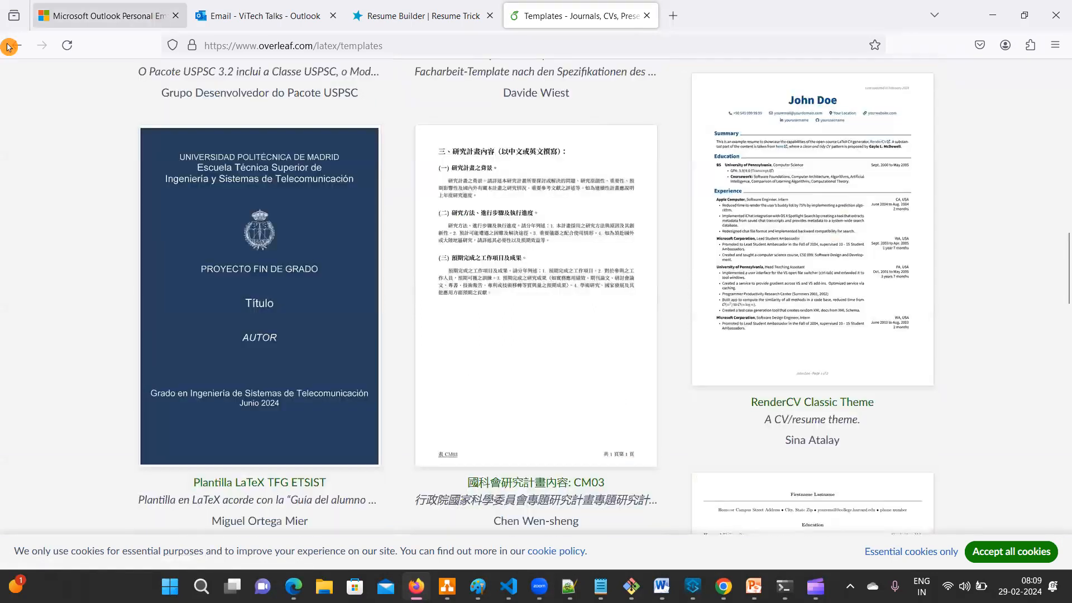
left_click(16, 45)
left_click(16, 45)
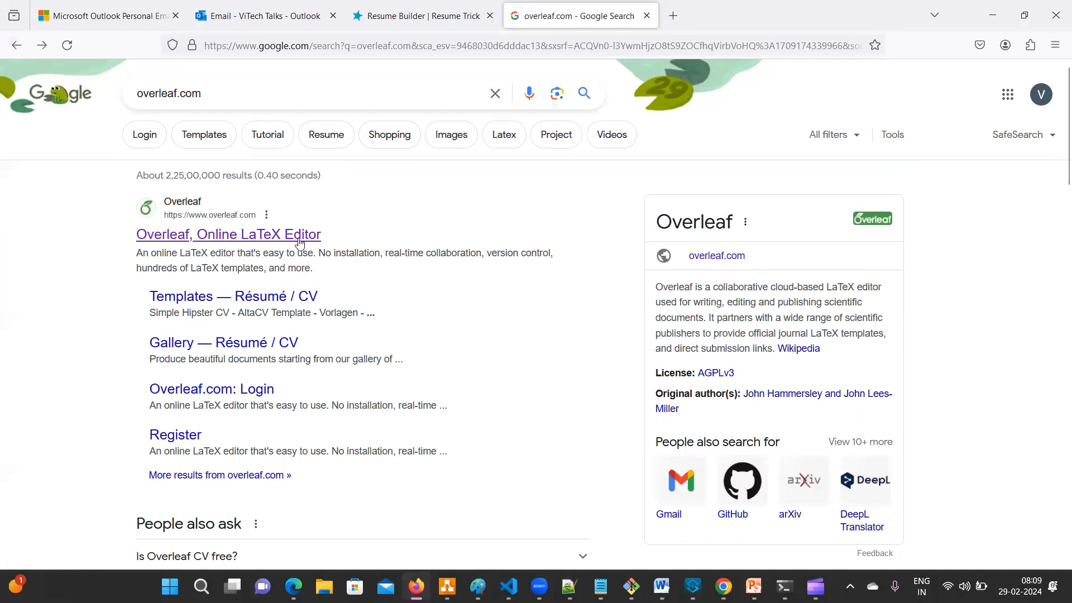
- Edit the search query to 'overleaf resume' and run the suggested search
left_click_drag(201, 93, 178, 94)
key("BackSpace")
type("re")
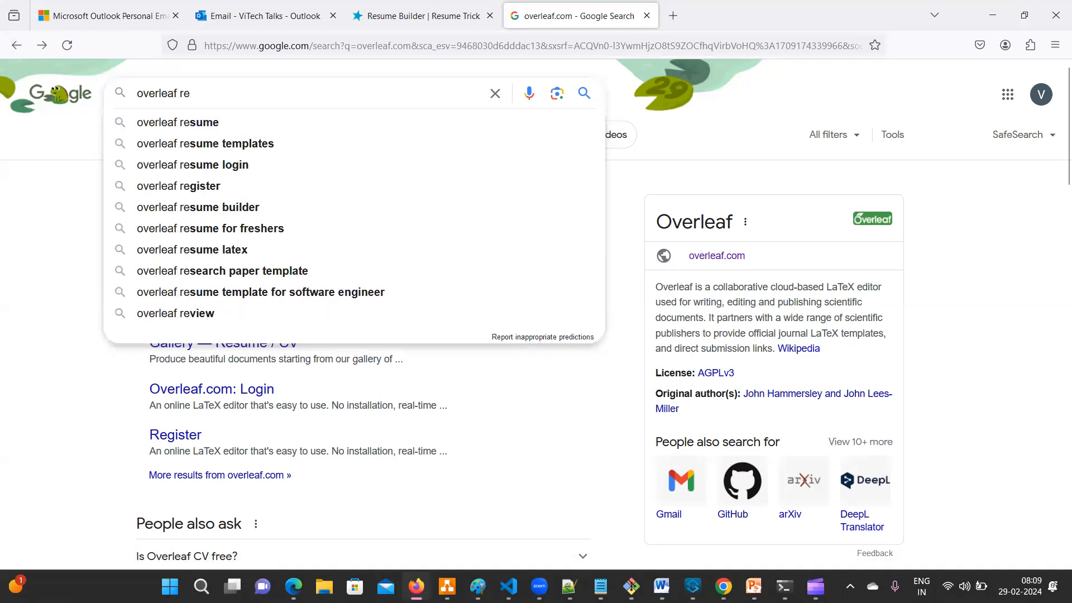
left_click(188, 124)
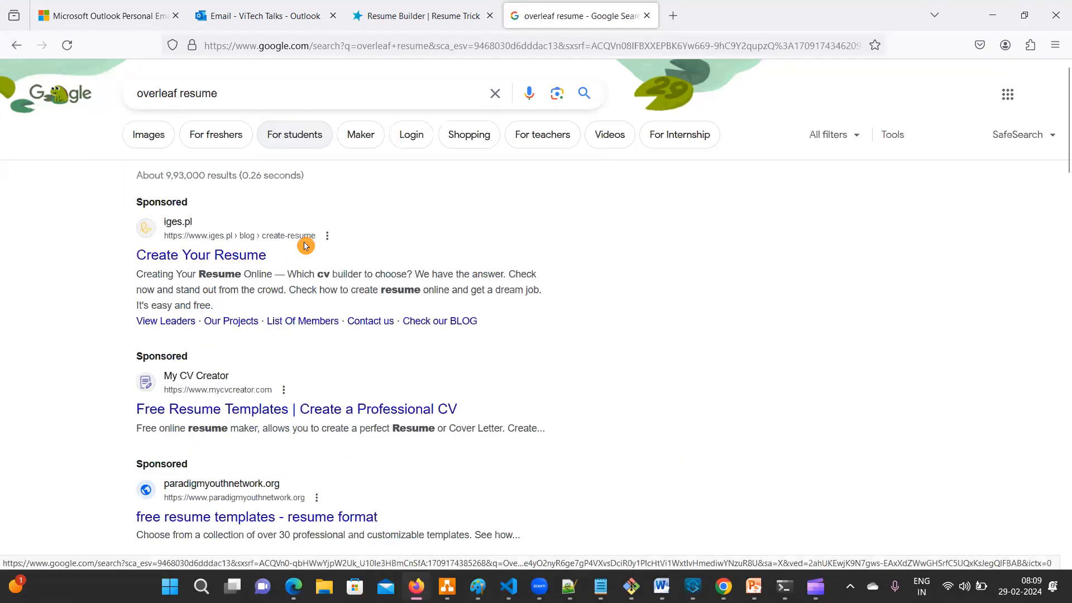
- Open Overleaf's Templates — Résumé / CV page from the results
scroll(264, 235, "down", 6)
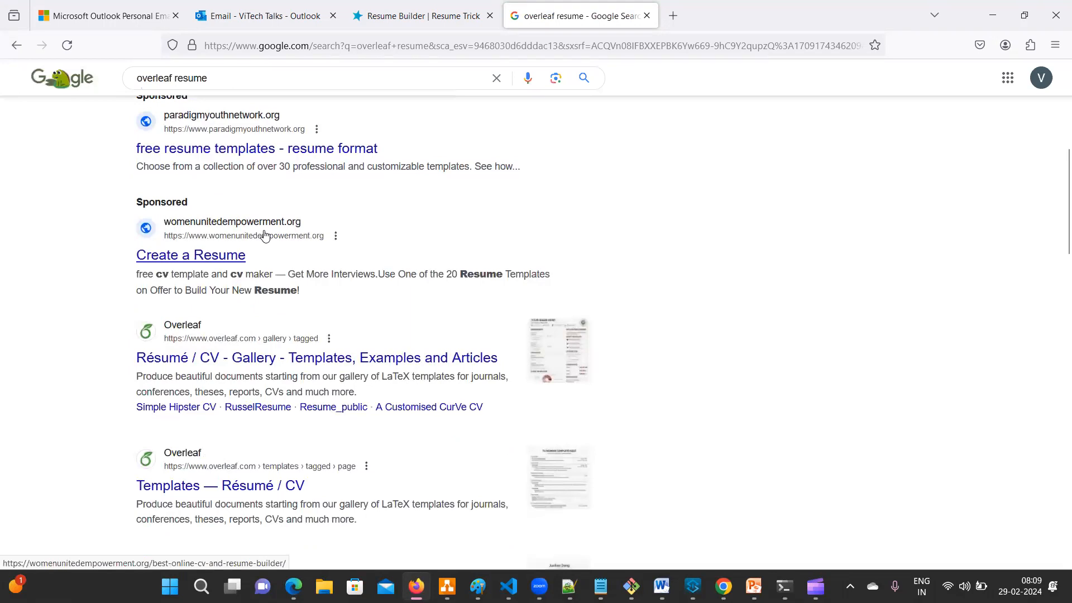
scroll(265, 235, "down", 4)
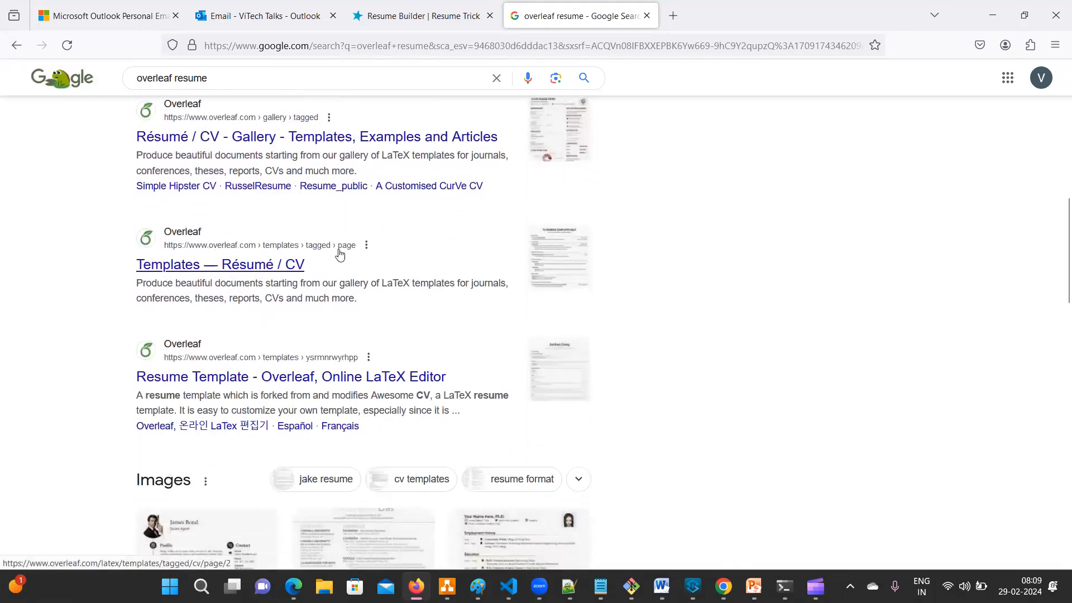
left_click(262, 266)
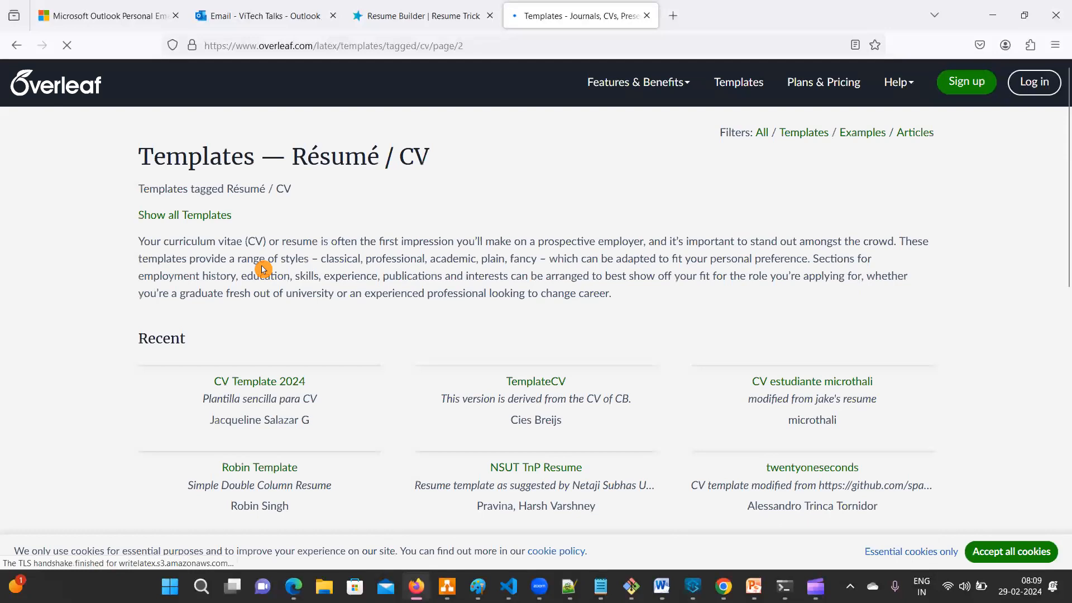
- Scroll through the Résumé / CV templates and jump to page 1
scroll(263, 270, "down", 2)
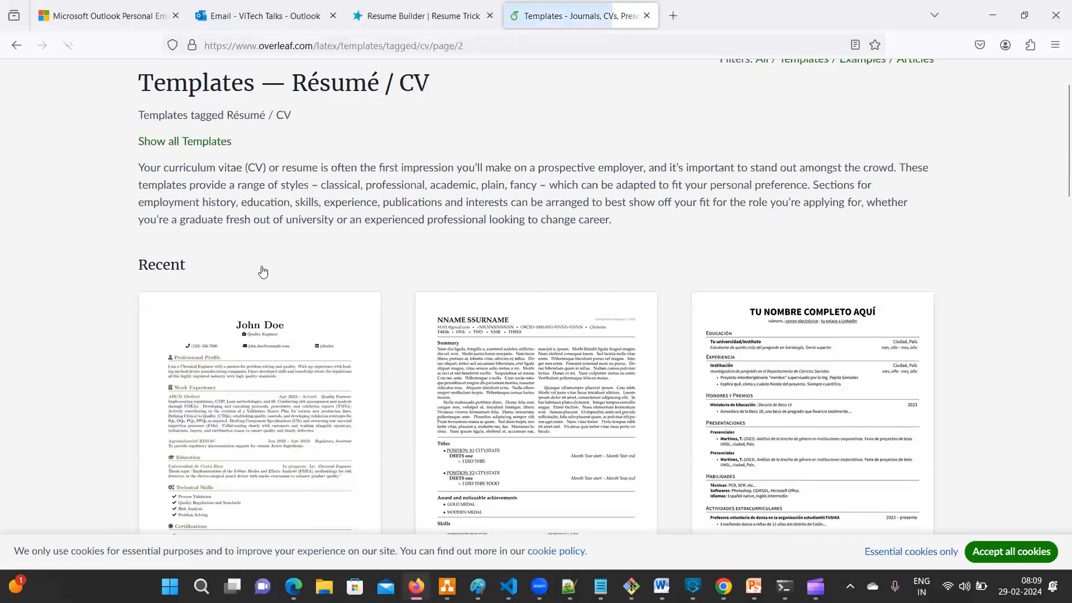
scroll(263, 272, "down", 8)
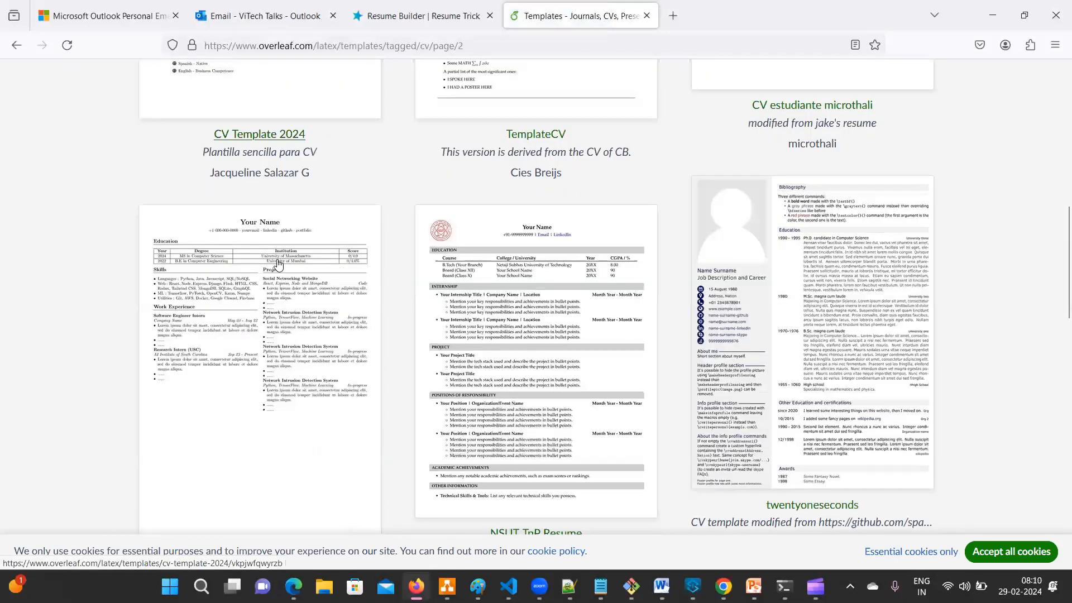
scroll(273, 263, "down", 9)
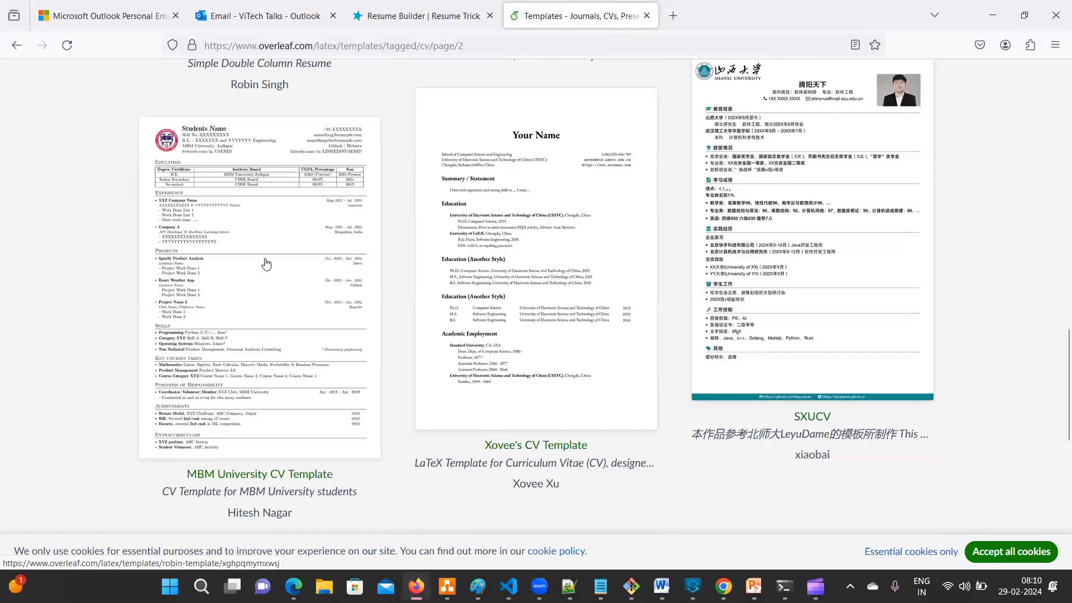
scroll(265, 263, "down", 6)
left_click(252, 214)
- Browse page 1 of the CV templates, then move on to page 3
scroll(279, 251, "down", 7)
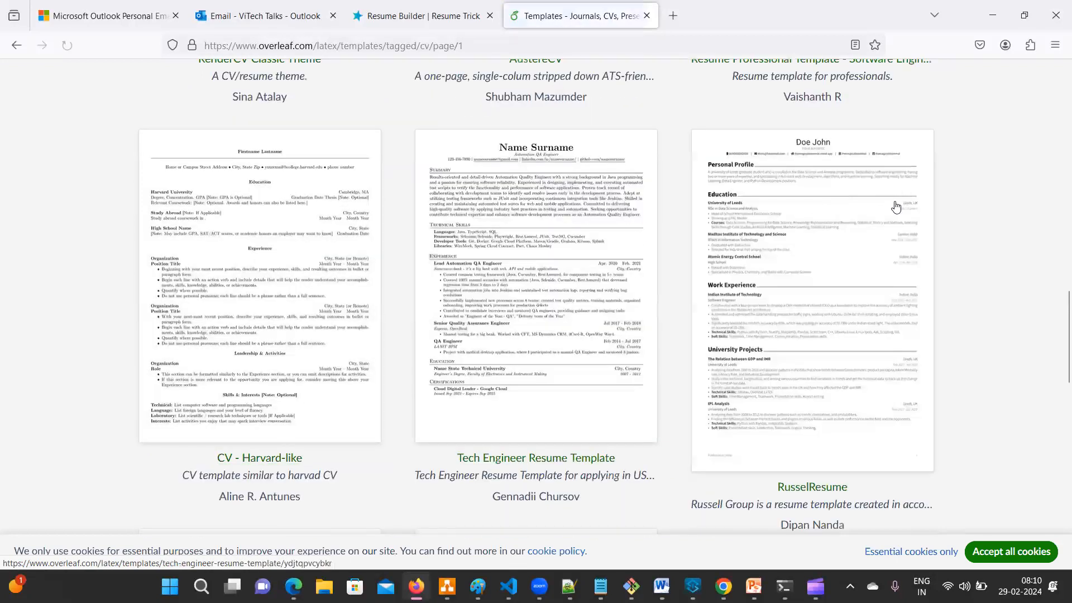
scroll(894, 208, "down", 4)
scroll(895, 208, "down", 2)
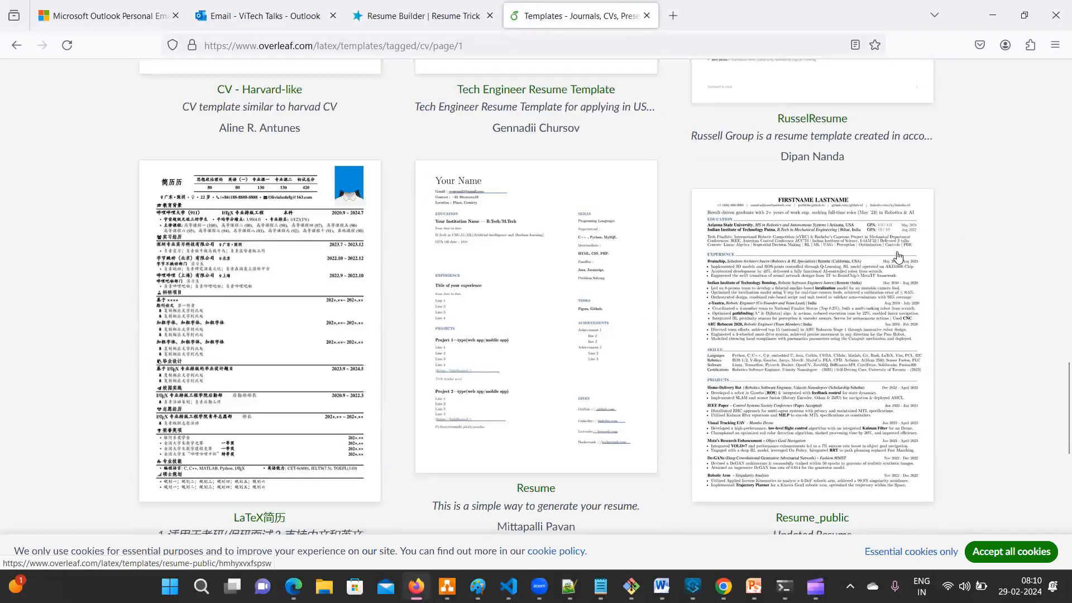
scroll(897, 256, "up", 8)
scroll(802, 260, "down", 3)
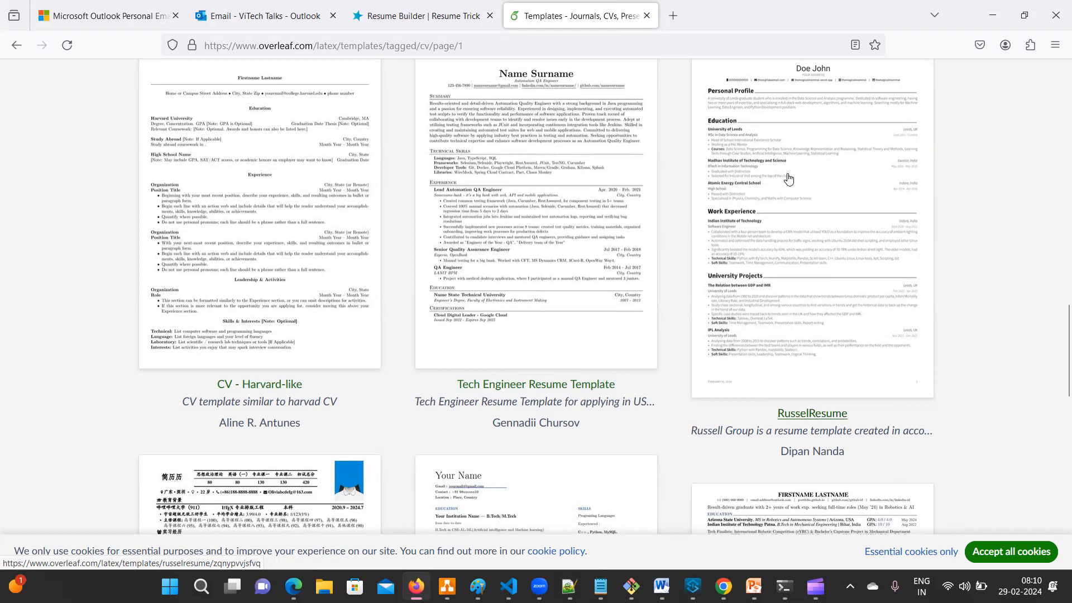
scroll(788, 178, "down", 8)
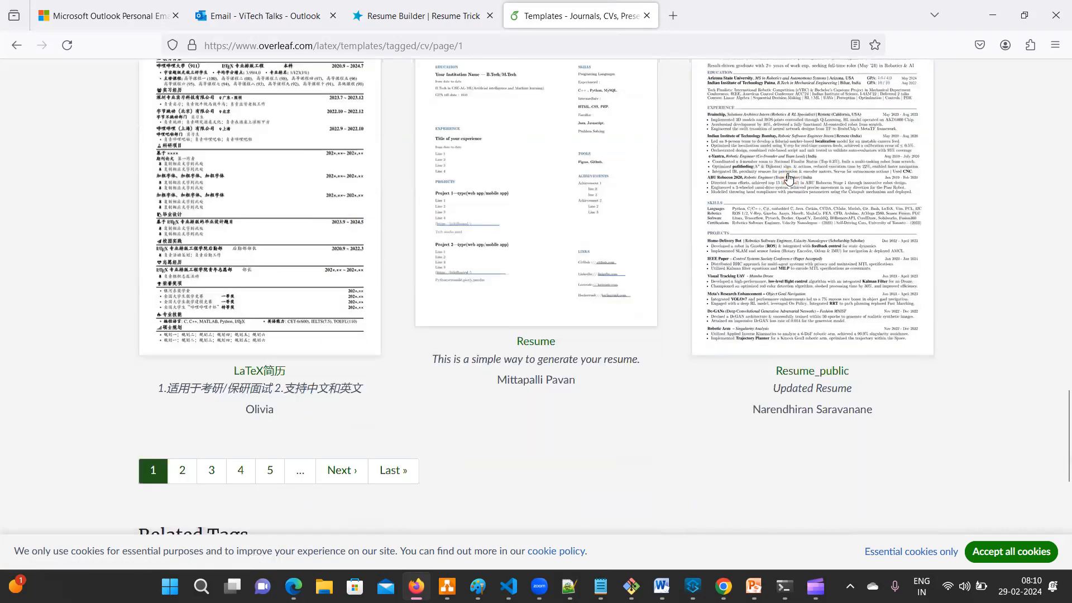
left_click(212, 470)
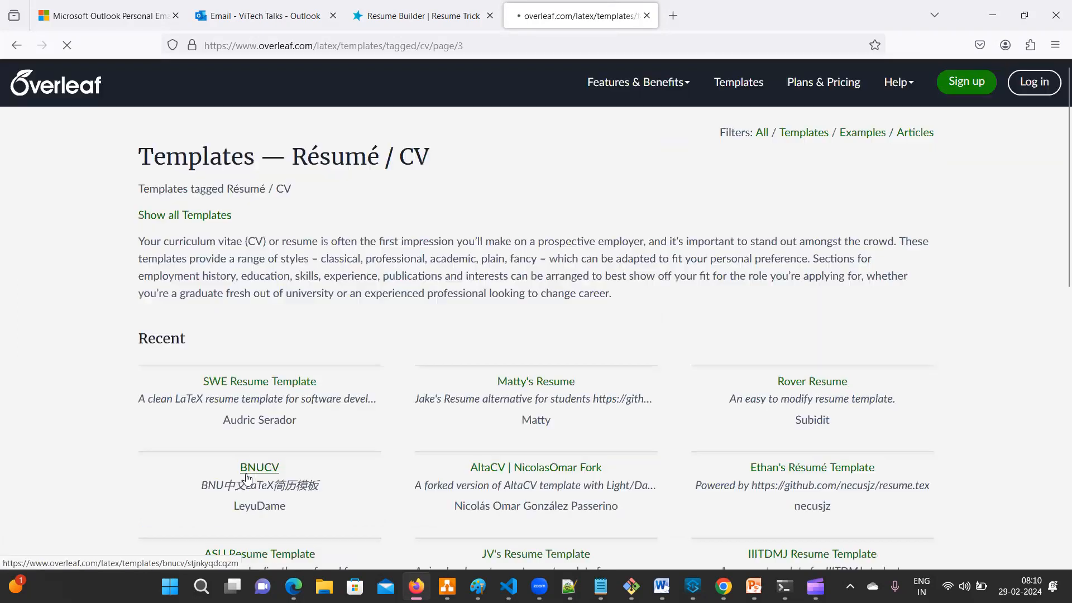
scroll(290, 224, "down", 10)
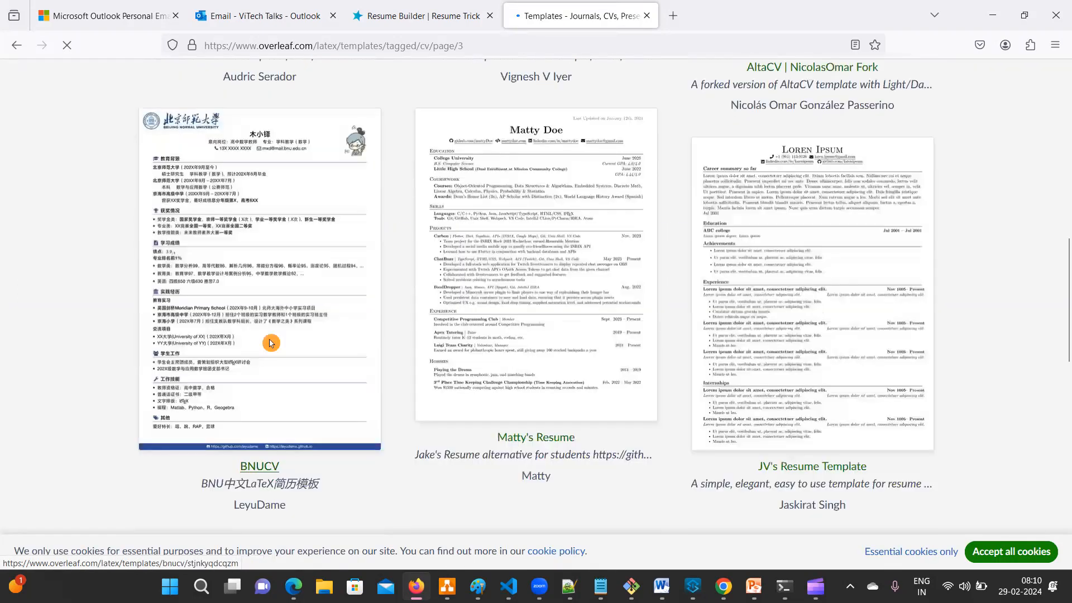
scroll(383, 269, "down", 5)
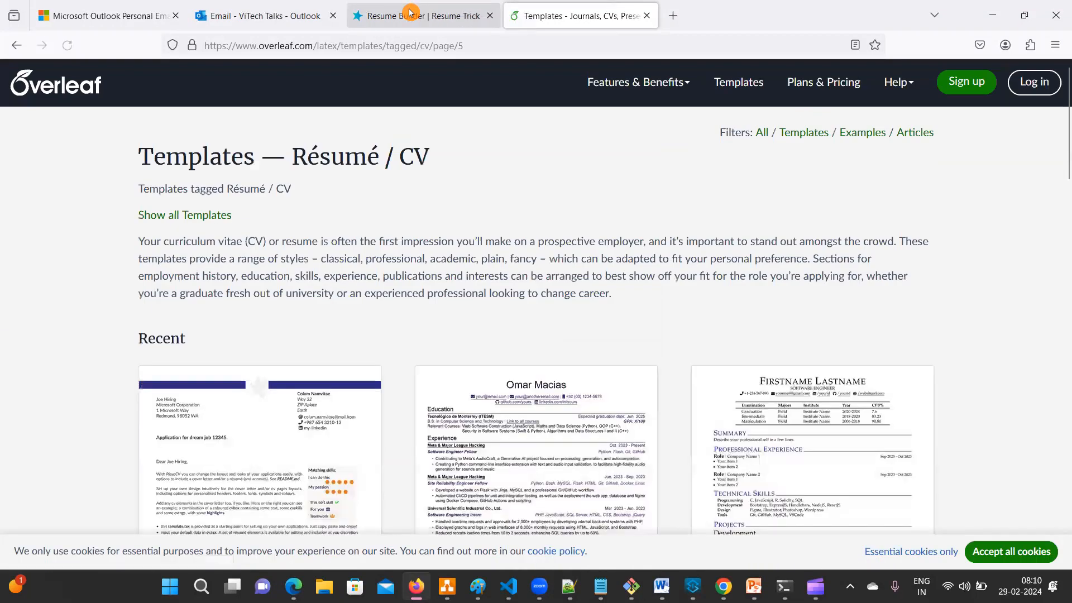
- Scroll down page 5, go to page 6, and scroll back up to the BubbleCV row
scroll(339, 207, "down", 6)
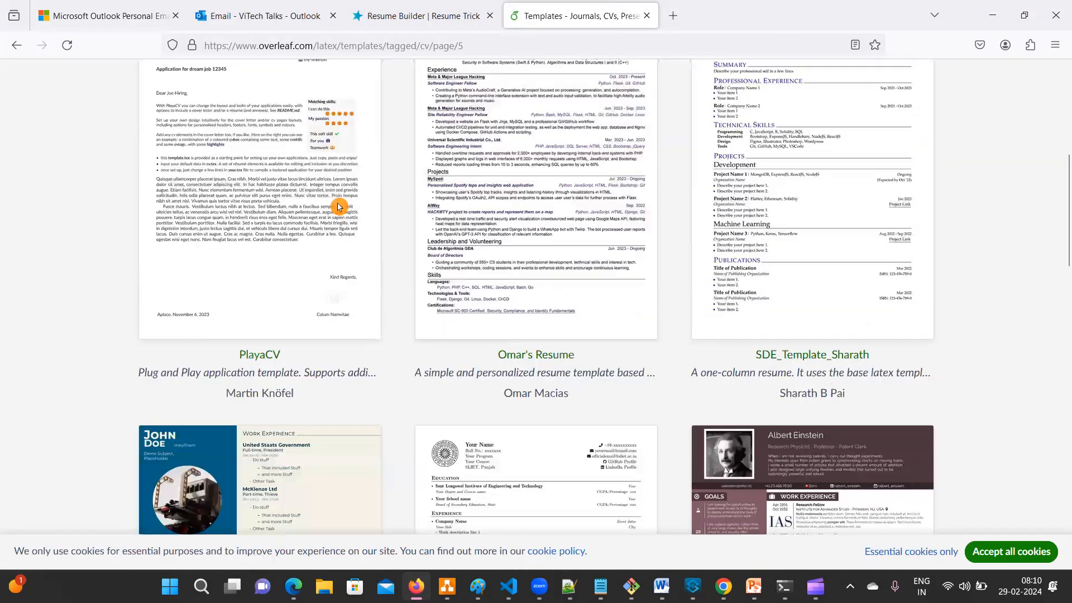
scroll(339, 206, "down", 5)
scroll(339, 206, "down", 5)
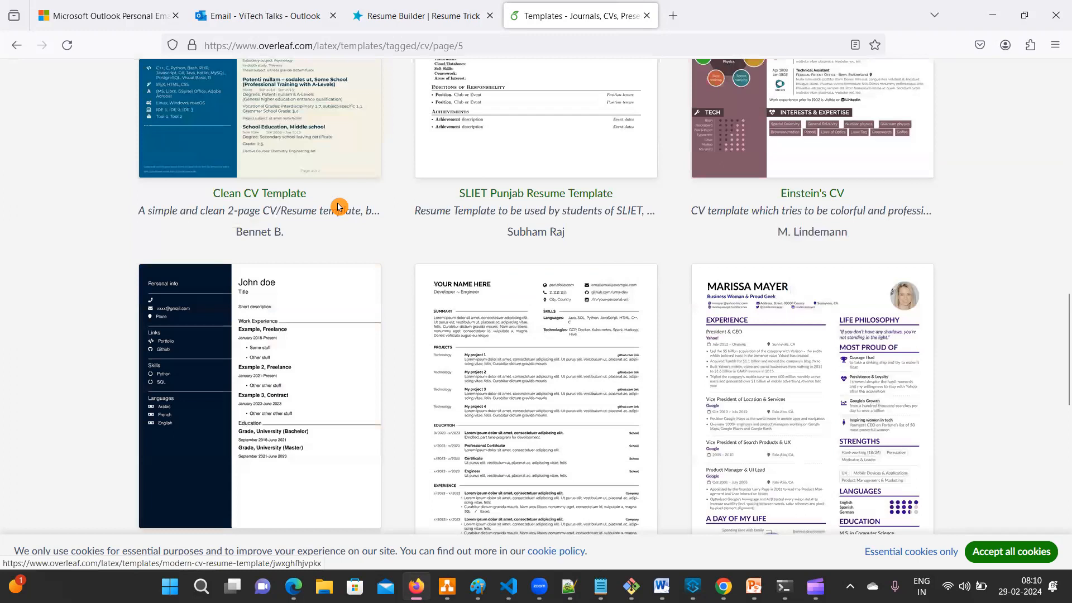
scroll(338, 206, "down", 6)
left_click(399, 358)
scroll(397, 354, "down", 8)
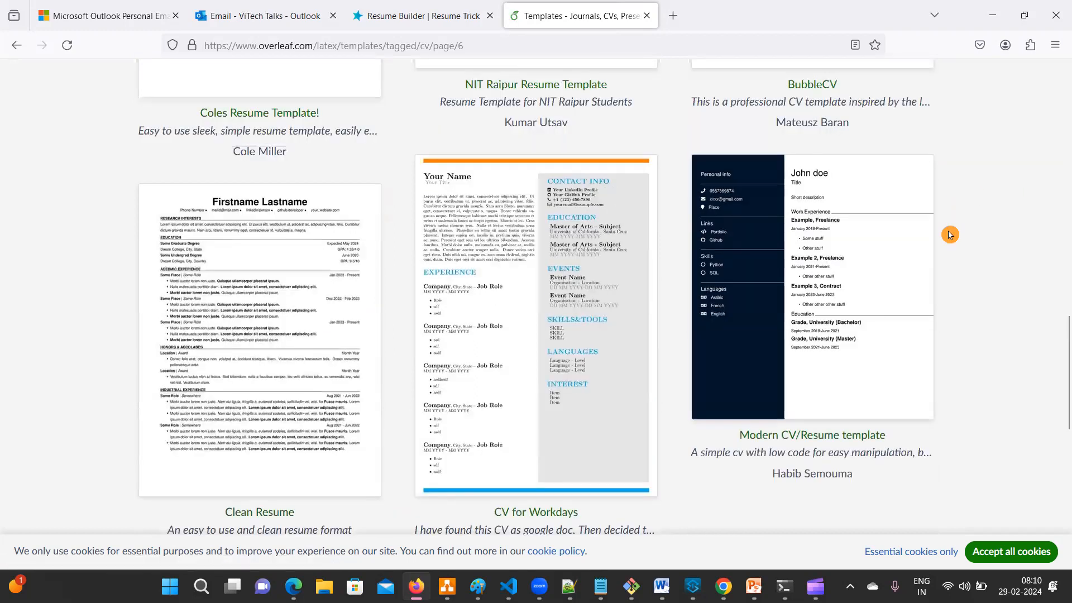
scroll(950, 235, "up", 7)
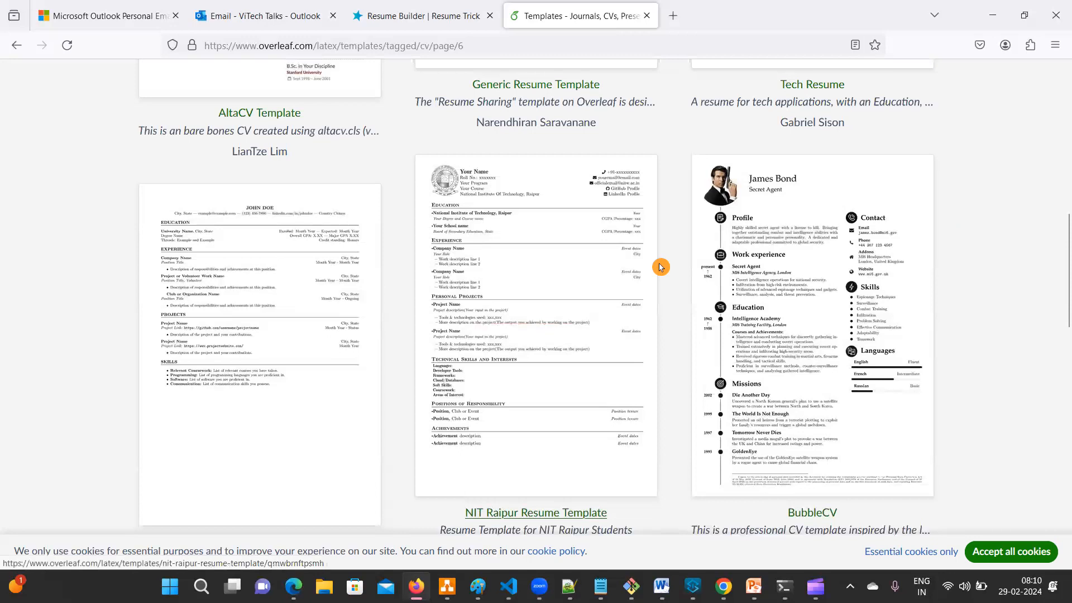
left_click_drag(754, 193, 814, 180)
left_click_drag(754, 222, 802, 205)
left_click_drag(791, 247, 806, 242)
left_click_drag(781, 315, 807, 299)
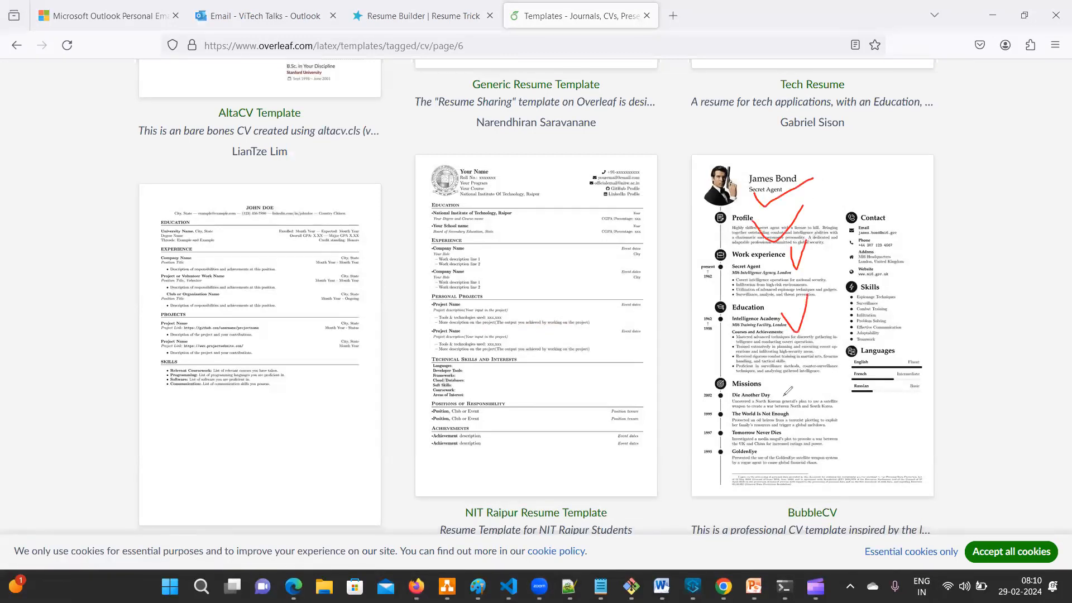
left_click_drag(772, 393, 815, 363)
left_click_drag(792, 441, 825, 427)
left_click_drag(881, 211, 903, 189)
left_click_drag(896, 300, 921, 260)
left_click_drag(906, 347, 943, 316)
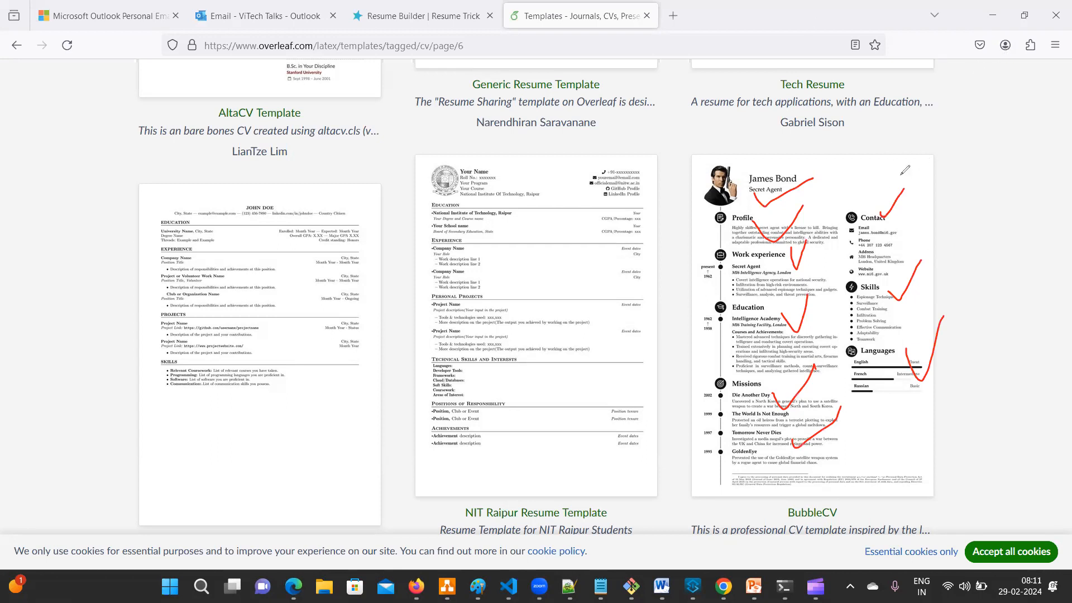
mouse_move(934, 149)
left_mouse_down()
mouse_move(727, 217)
mouse_move(729, 341)
mouse_move(849, 116)
left_mouse_up()
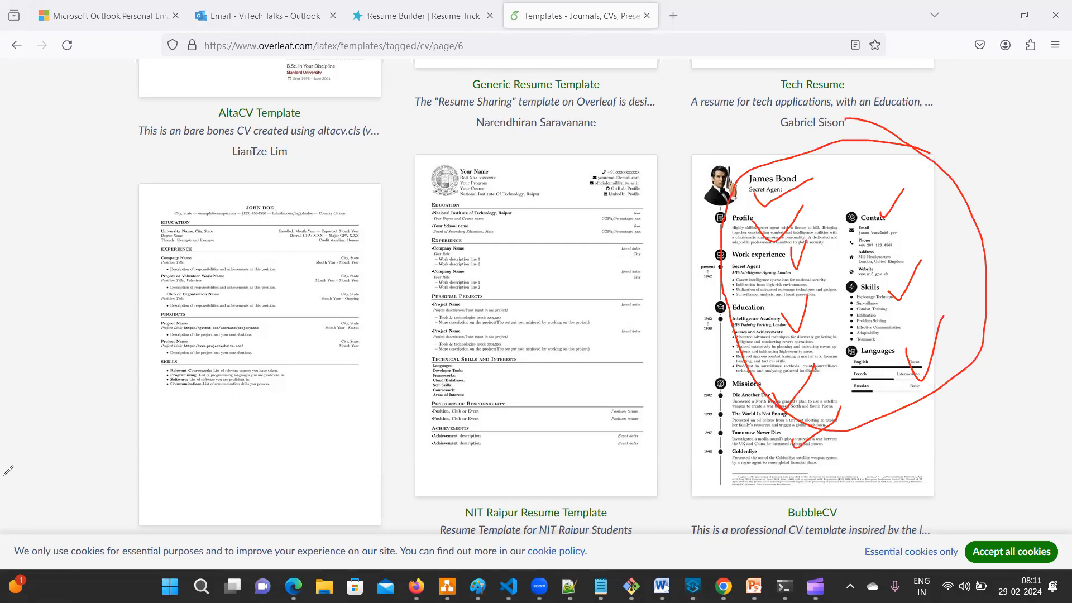
left_click(75, 388)
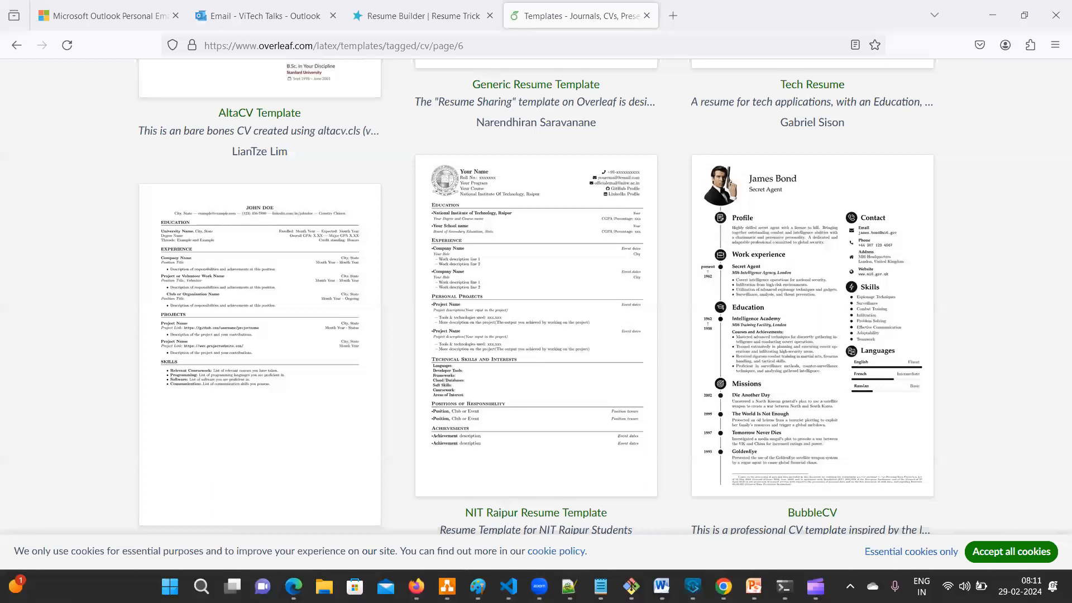
- Switch to the Excalidraw window showing the 'Create Free Resumes Online' sketch
left_click(876, 524)
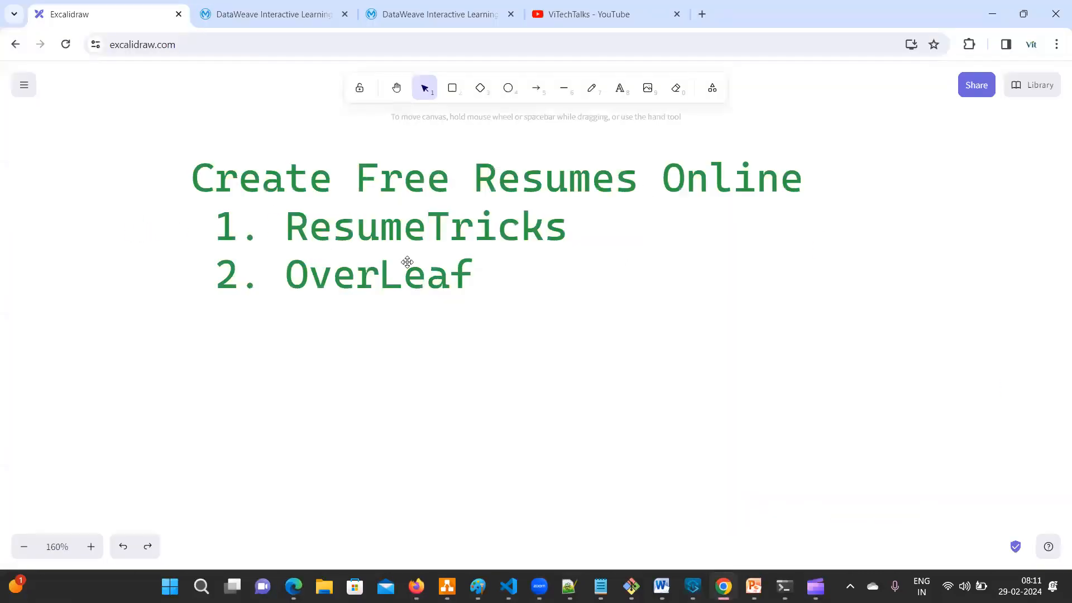